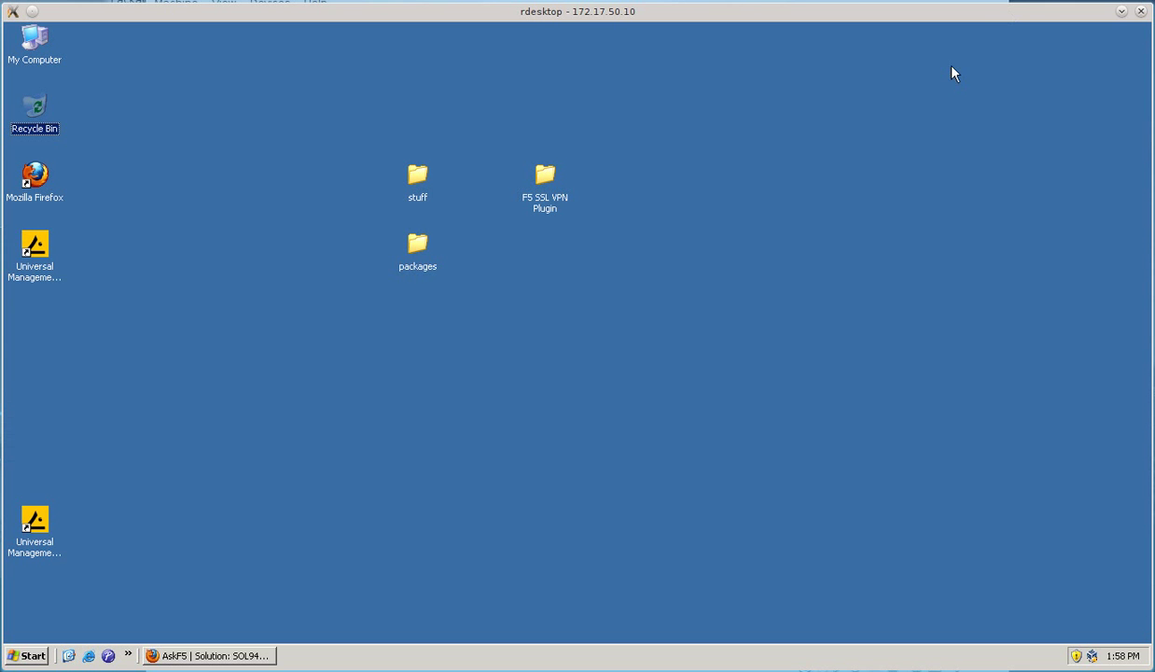
- Open the F5 SSL VPN Plugin folder, delete SSLVpn.tgz, then restore it from the Recycle Bin
double_click(560, 199)
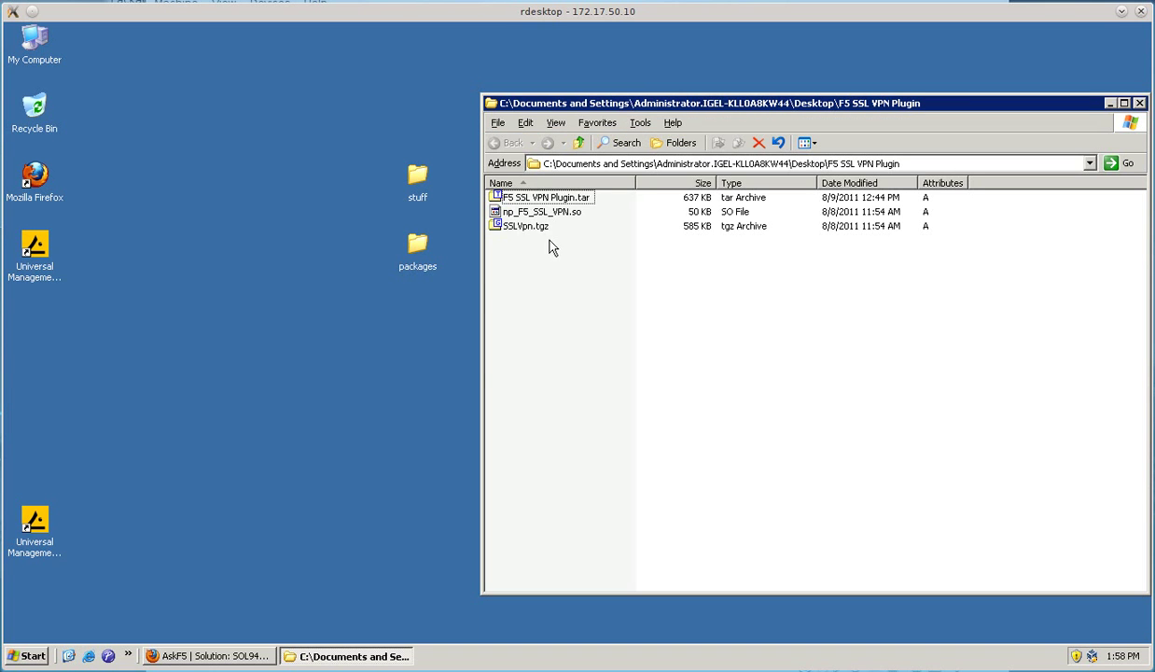
right_click(527, 226)
left_click(630, 370)
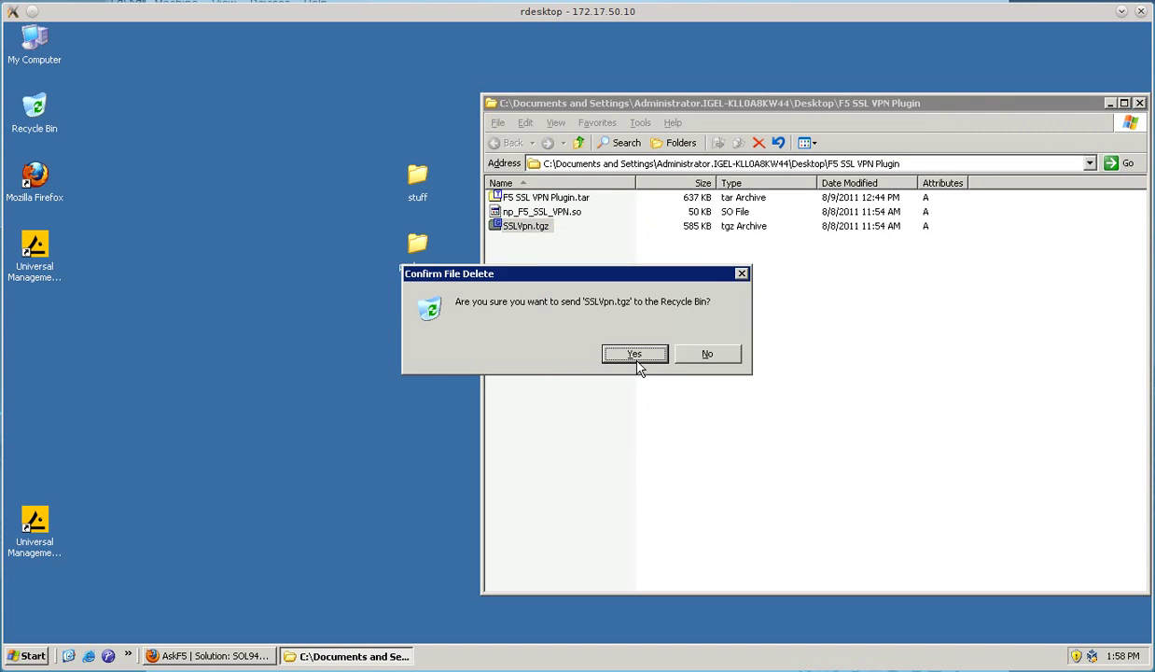
left_click(635, 356)
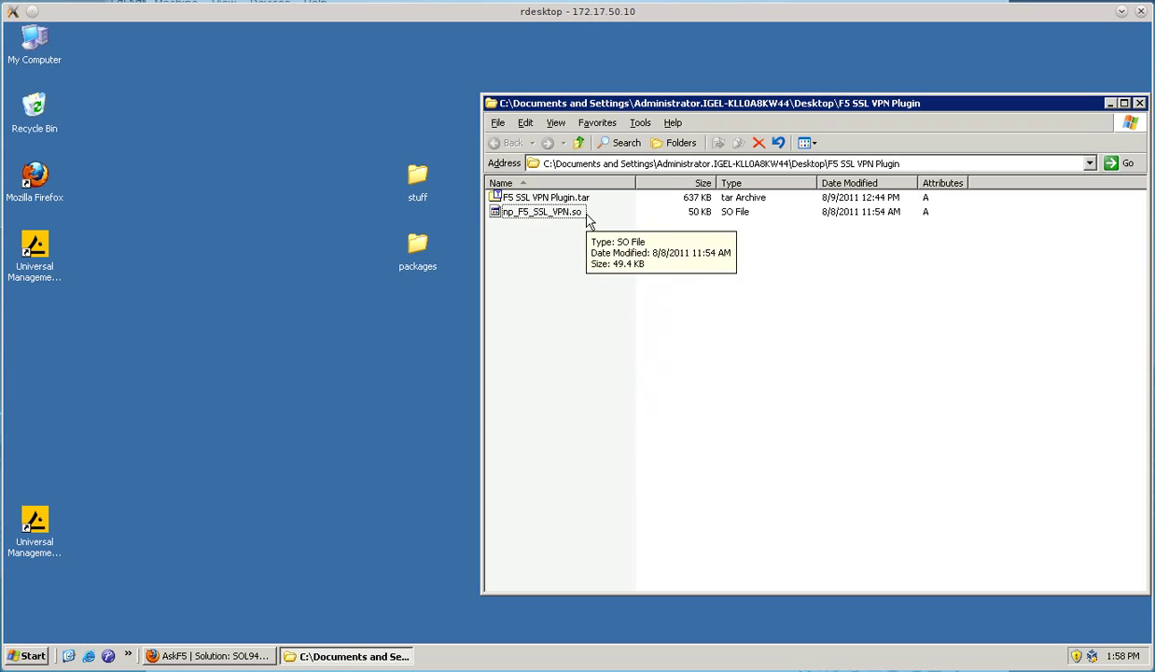
double_click(35, 133)
left_click_drag(56, 147, 746, 308)
left_click(680, 51)
- Delete the old F5 SSL VPN Plugin.tar archive and bring the AskF5 article forward
right_click(513, 197)
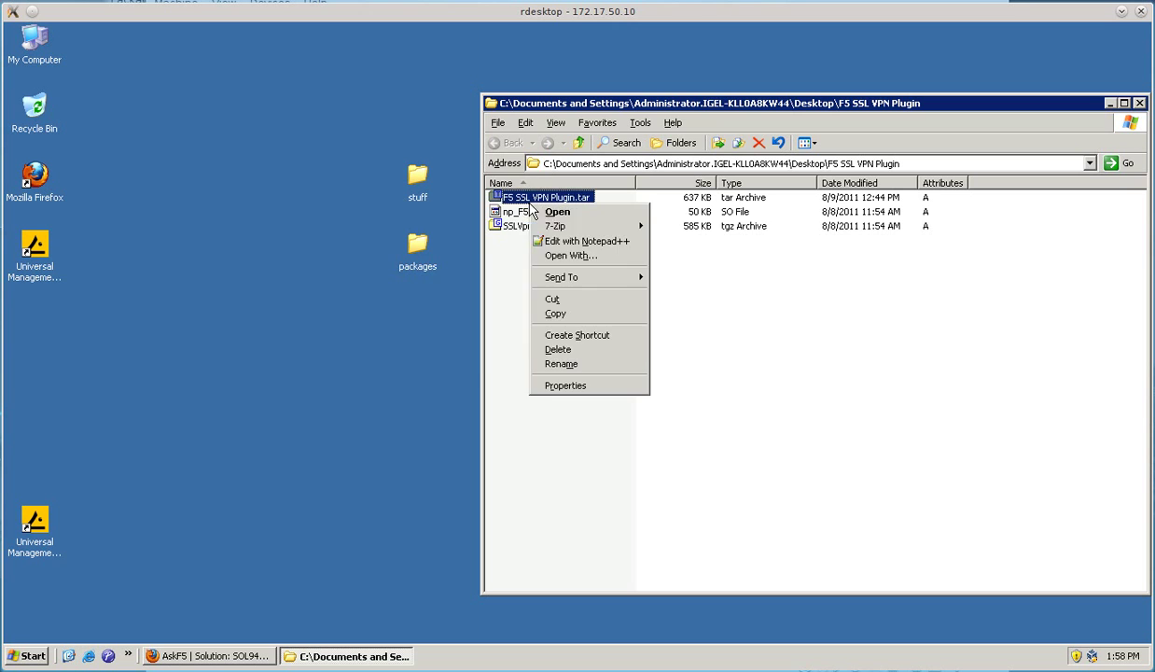
left_click(564, 343)
left_click(635, 354)
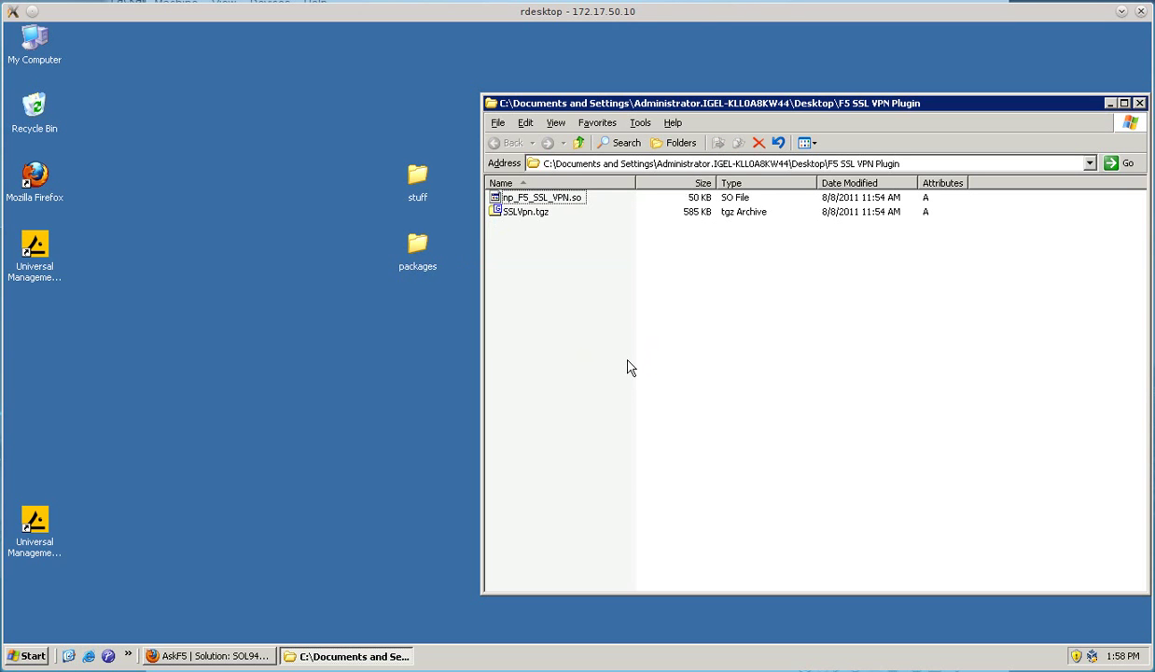
left_click(222, 653)
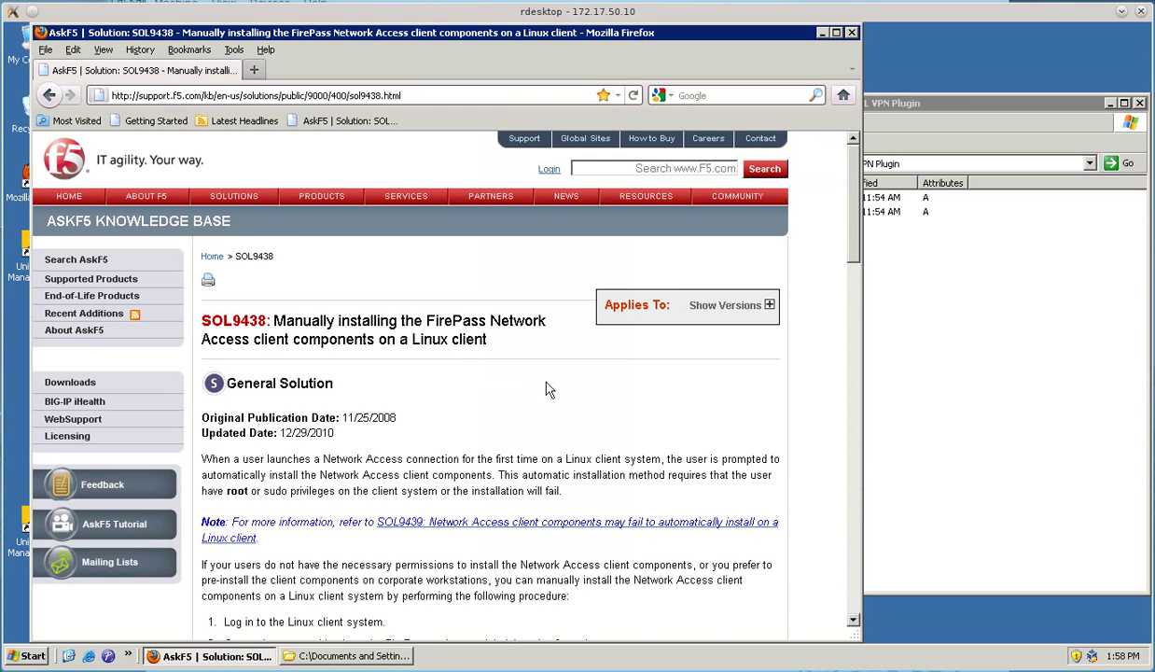
- Select the first example download URL in the SOL9438 article, then minimize Firefox
scroll(588, 397, "down", 7)
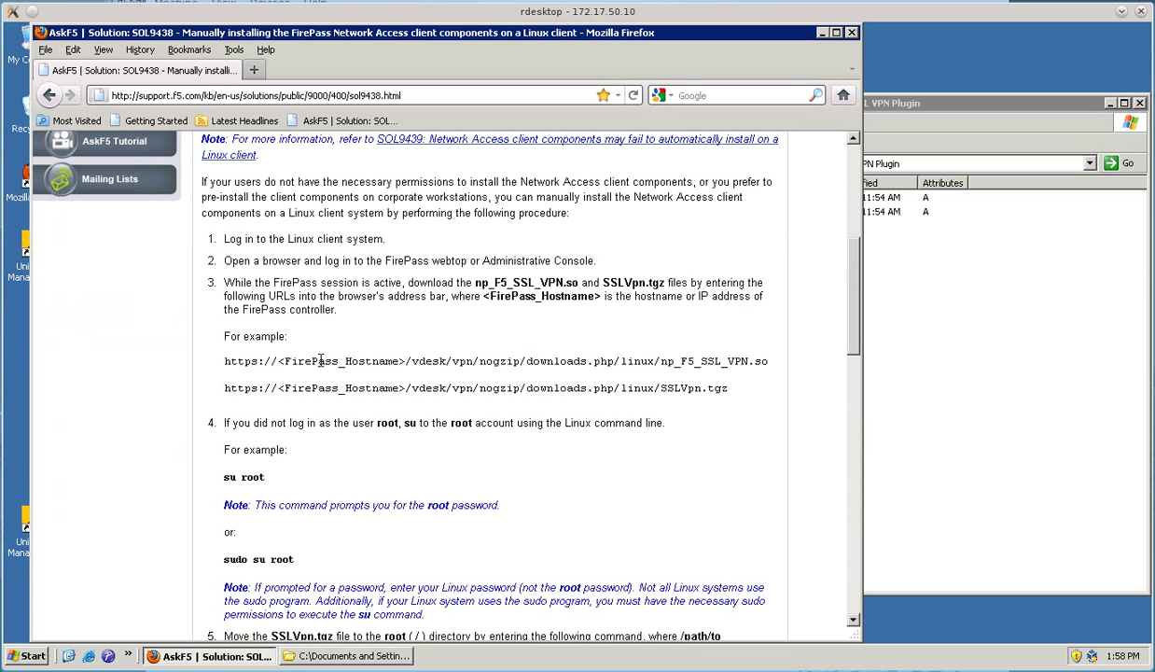
triple_click(301, 362)
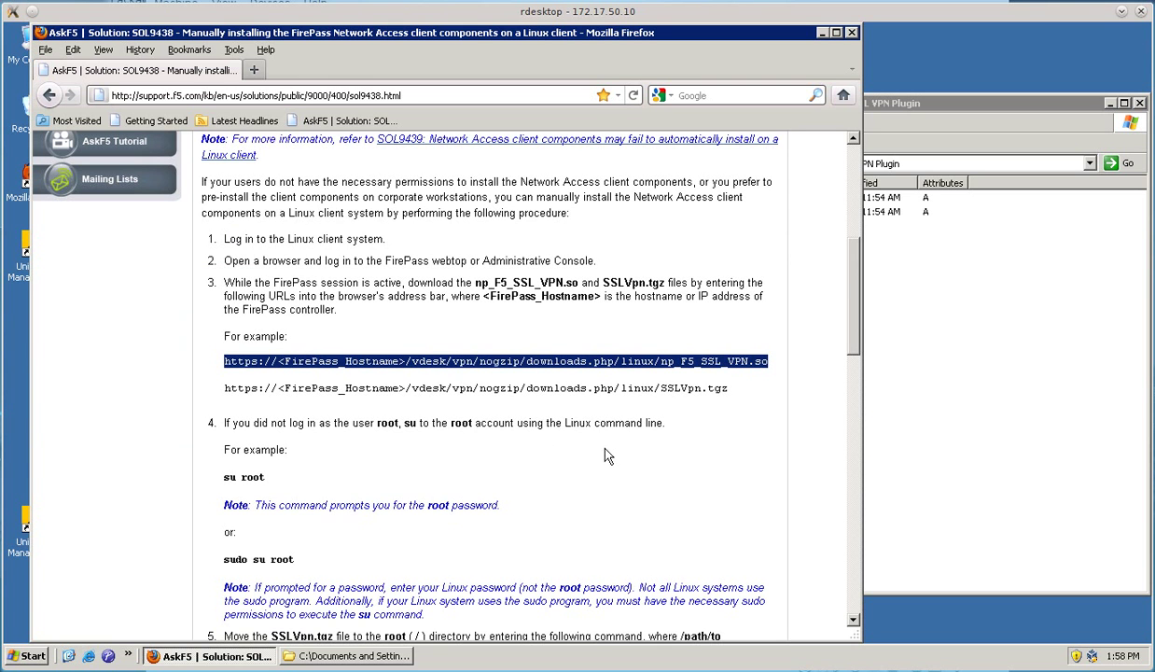
scroll(571, 476, "up", 7)
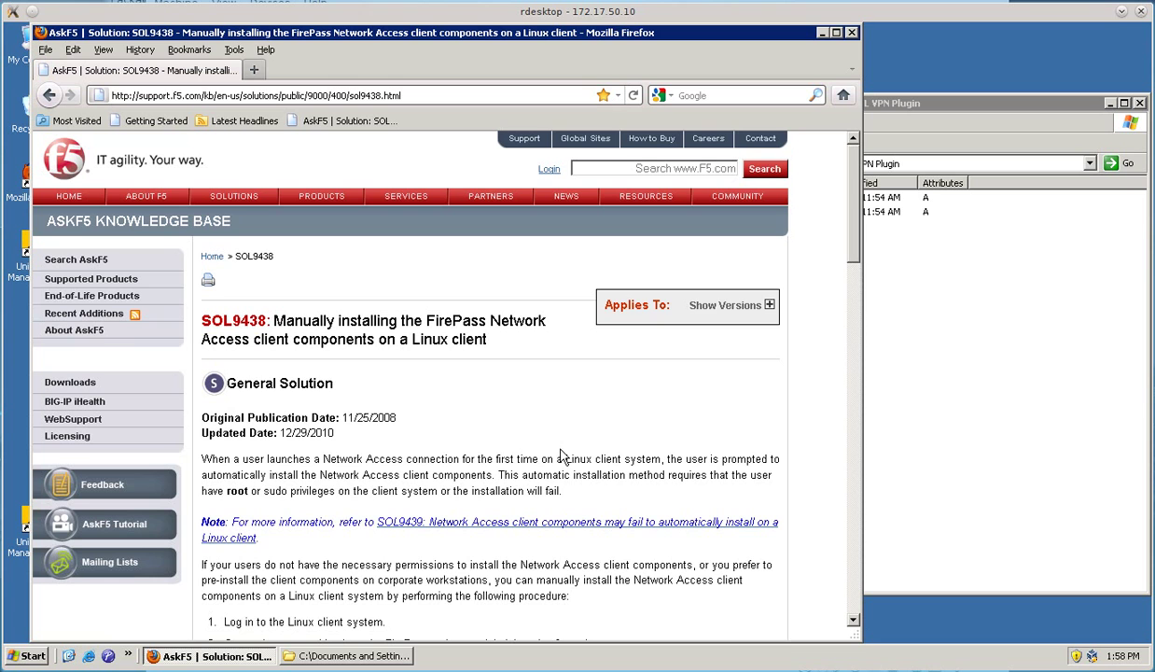
left_click(822, 33)
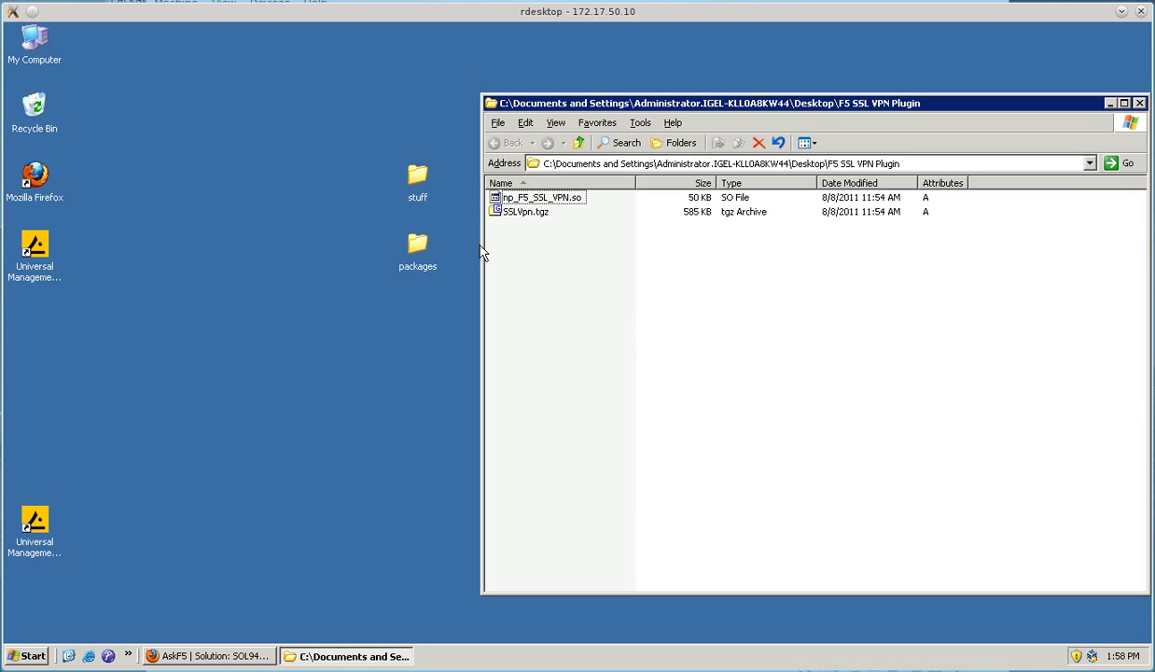
- Move the packages folder left on the desktop, check it is empty, and select both plugin files
left_click_drag(417, 248, 275, 254)
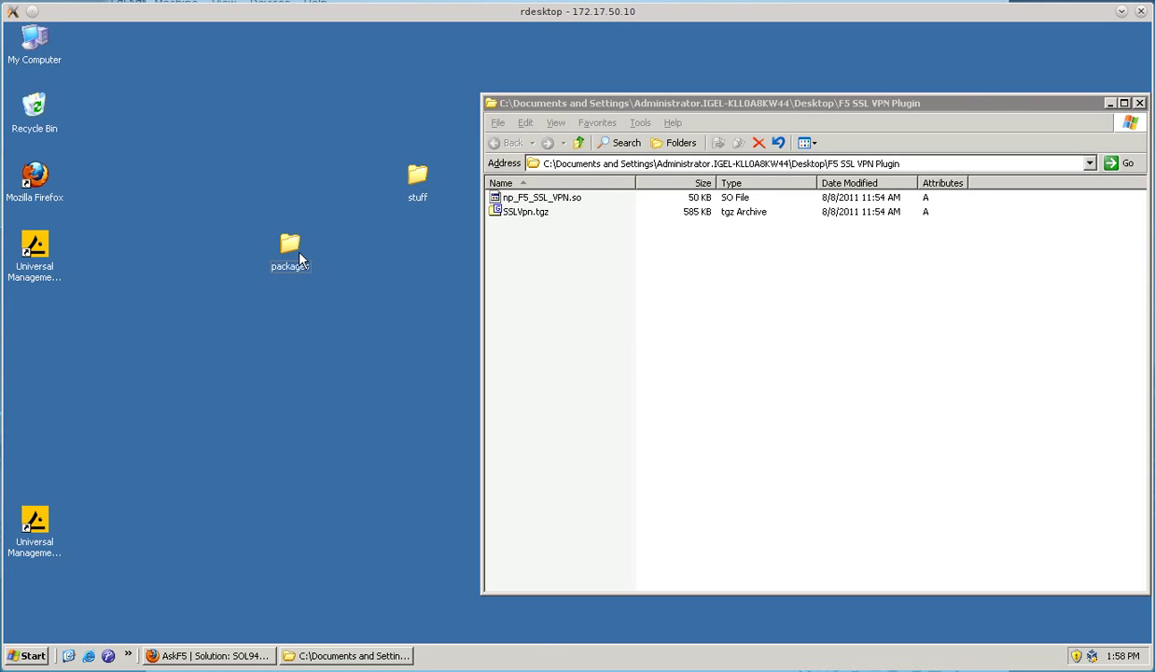
double_click(284, 245)
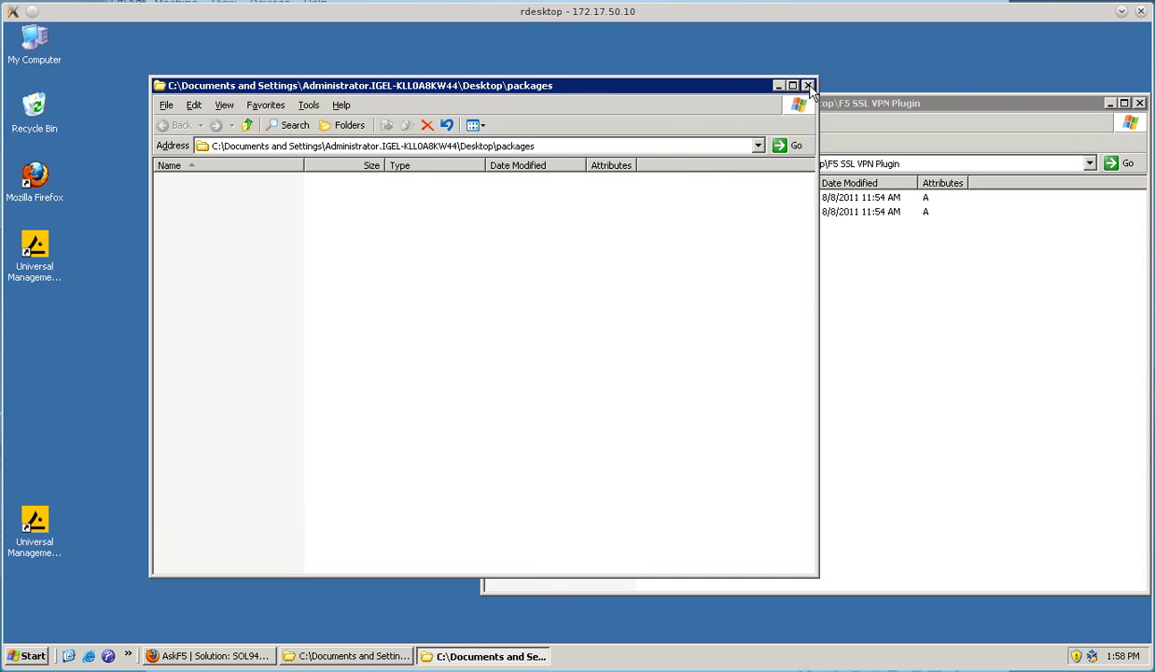
left_click(806, 84)
left_click_drag(690, 293, 477, 190)
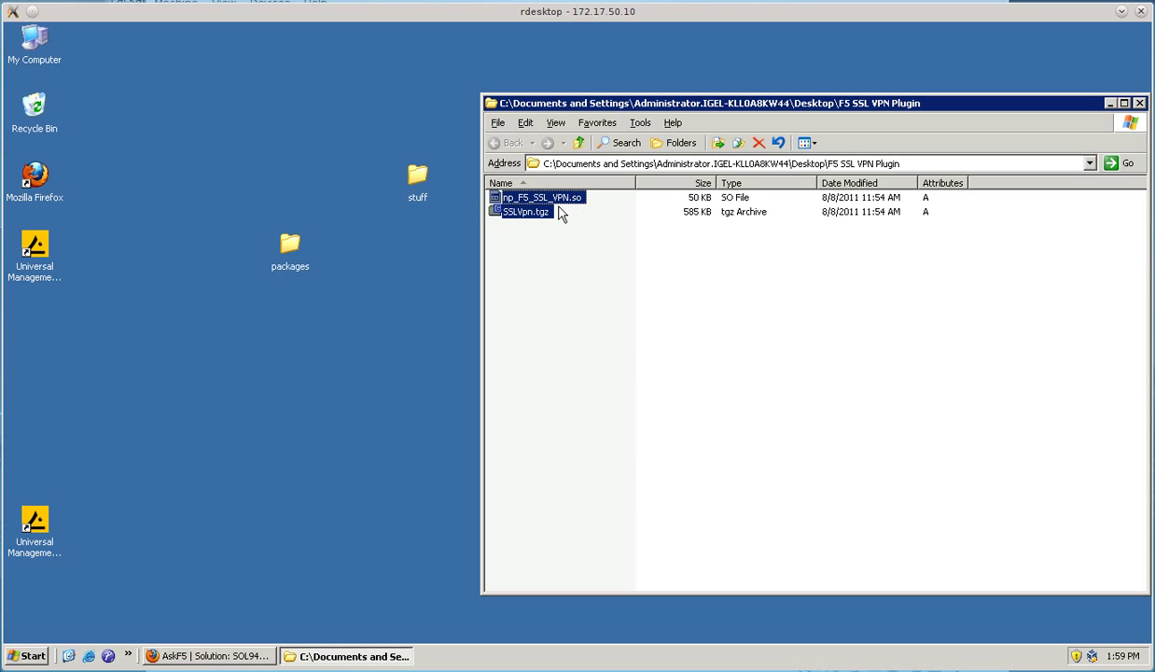
- Pack np_F5_SSL_VPN.so and SSLVpn.tgz into F5 SSL VPN Plugin.tar with 7-Zip
right_click(495, 203)
mouse_move(538, 231)
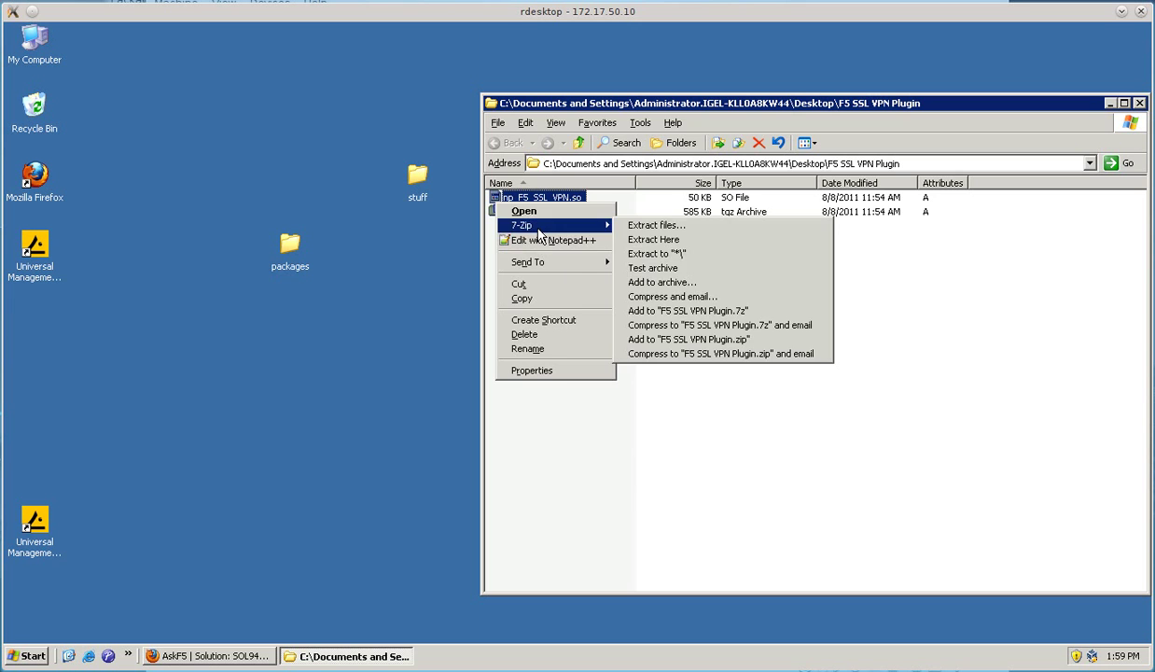
left_click(695, 284)
left_click(522, 186)
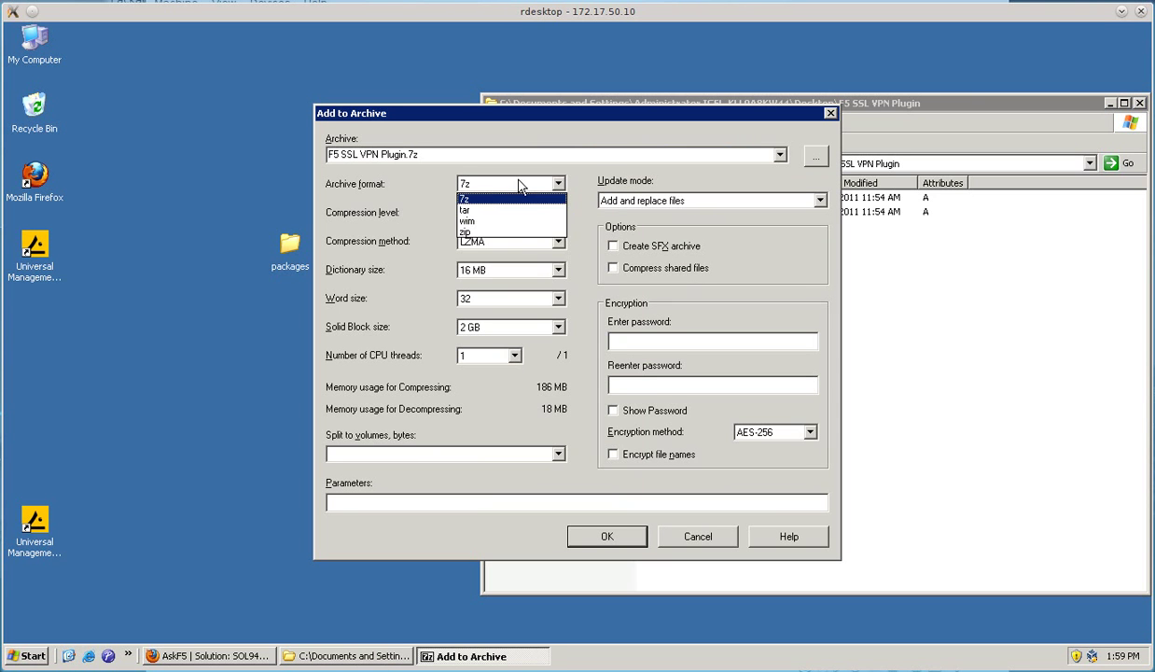
left_click(485, 211)
left_click(588, 537)
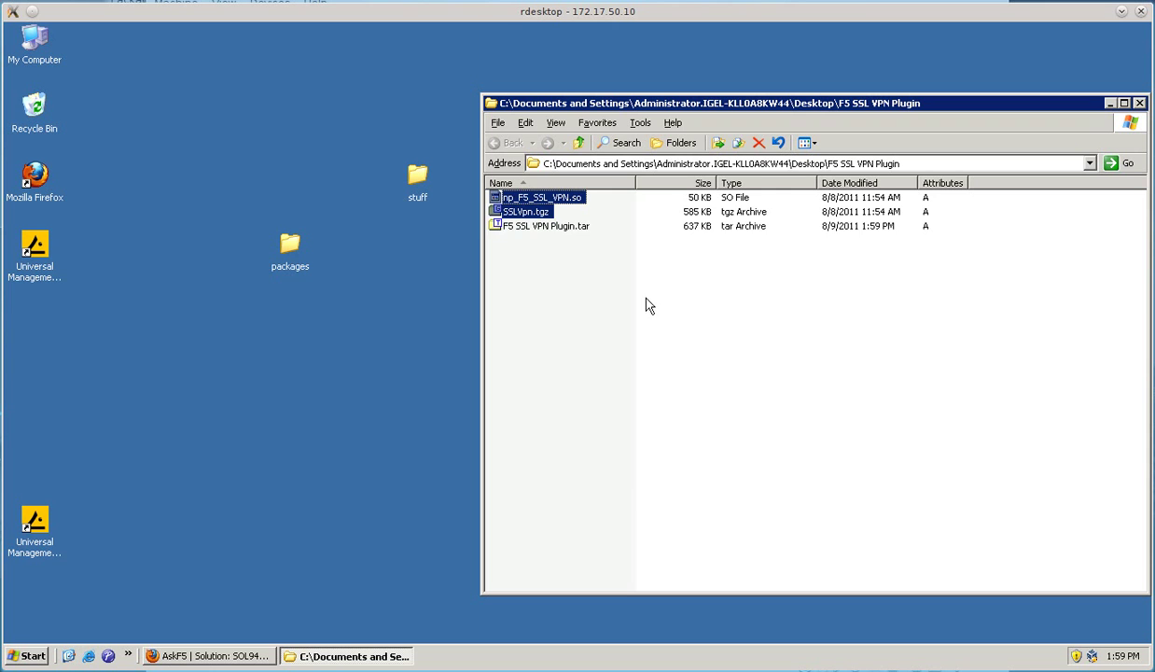
- Compress F5 SSL VPN Plugin.tar into F5 SSL VPN Plugin.tar.bz2 using bzip2
left_click(551, 233)
right_click(551, 231)
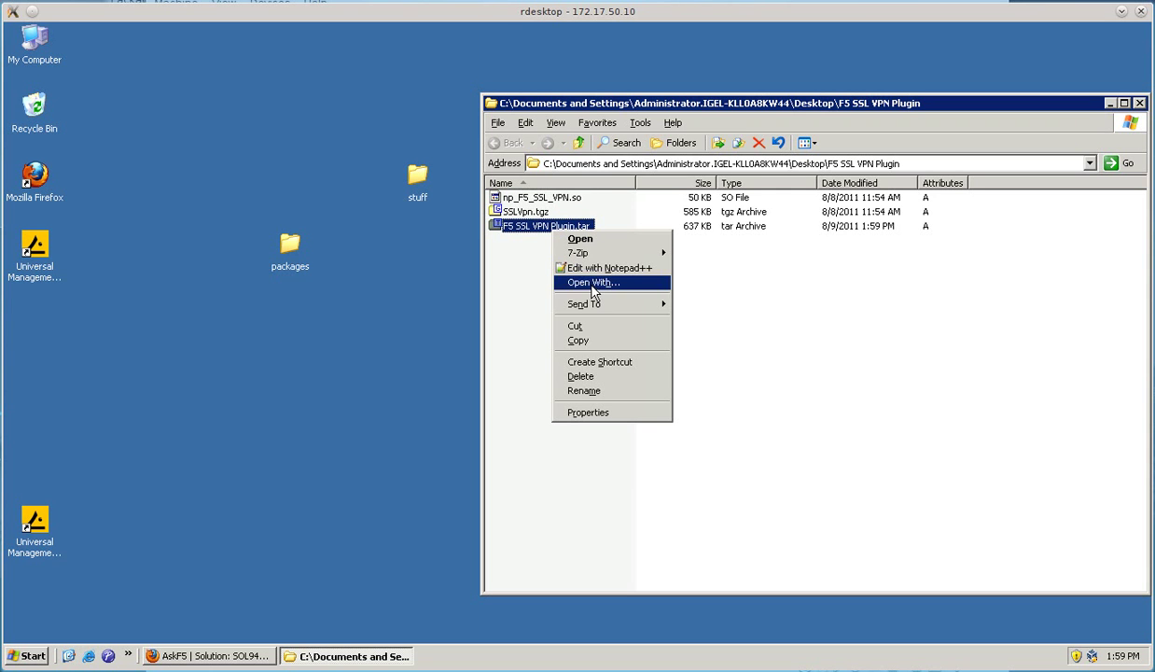
mouse_move(595, 253)
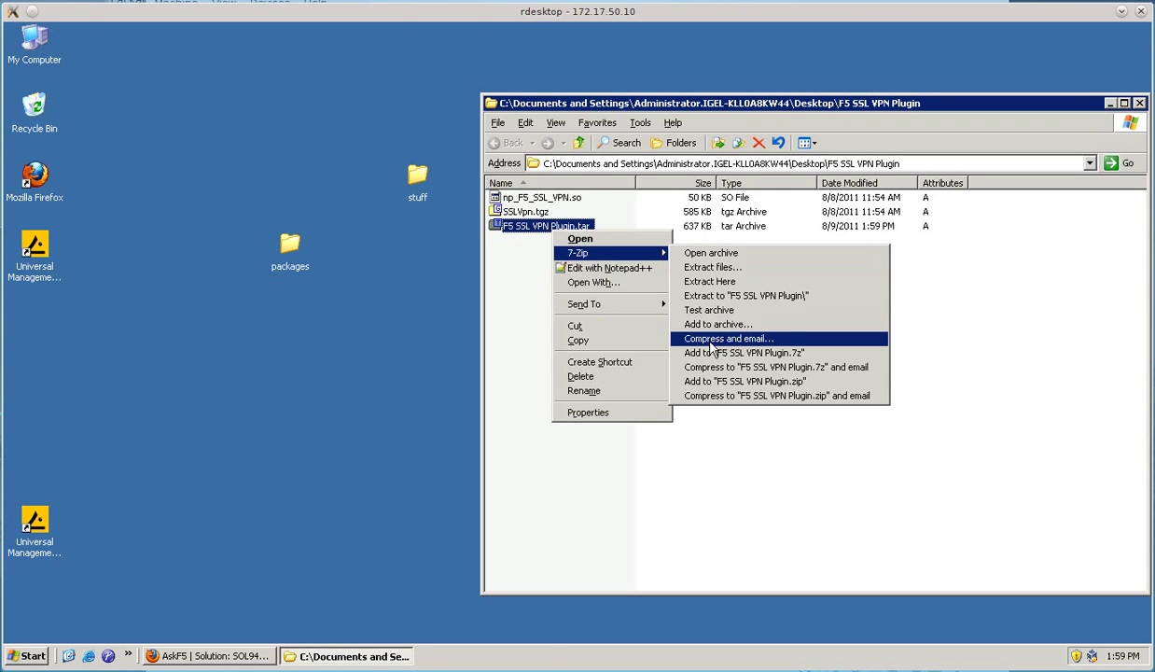
left_click(687, 314)
left_click(509, 184)
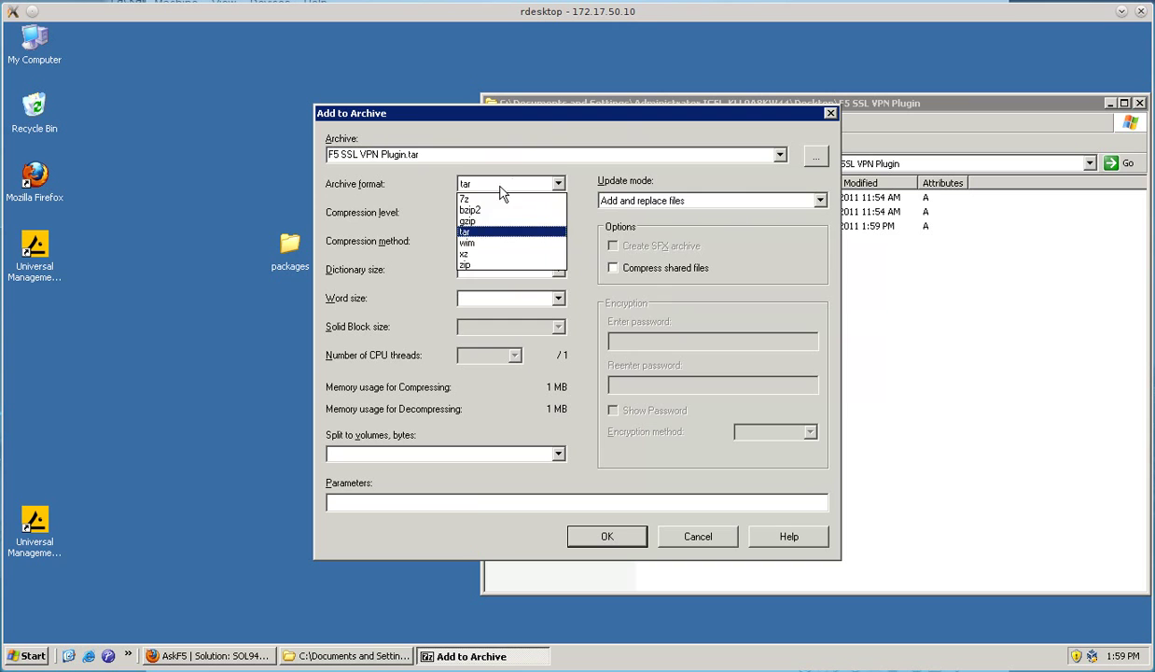
left_click(504, 209)
left_click(627, 541)
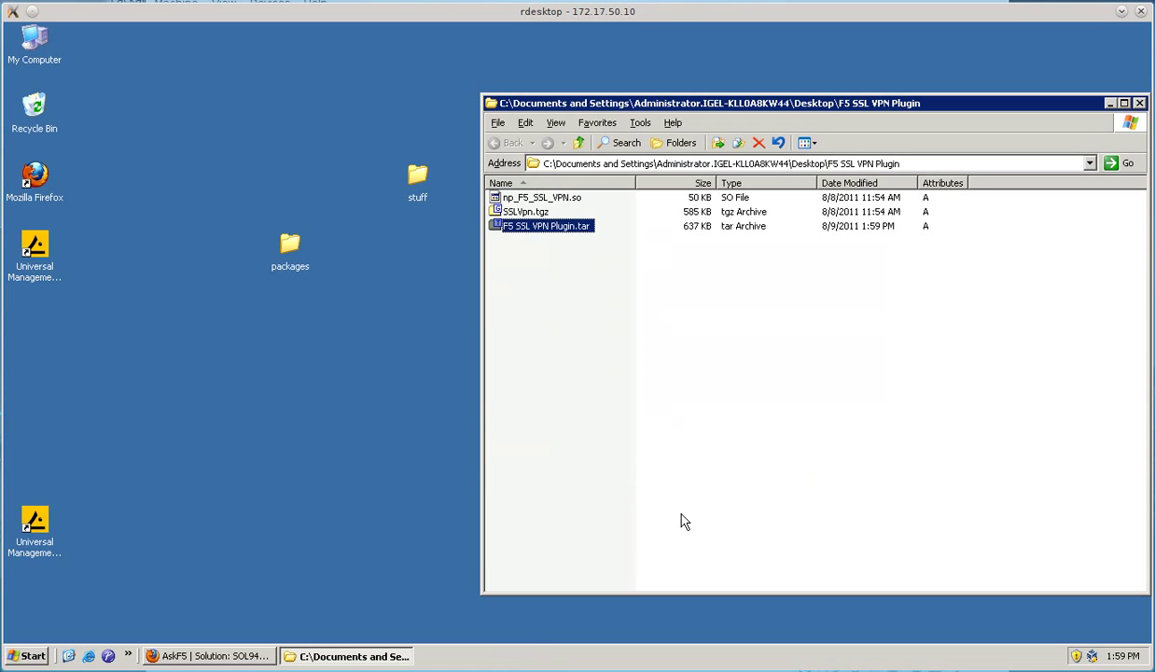
- Move the bz2 archive into the packages folder and rename it f5sslvpn.tar.bz2
left_click_drag(571, 242, 292, 254)
double_click(290, 247)
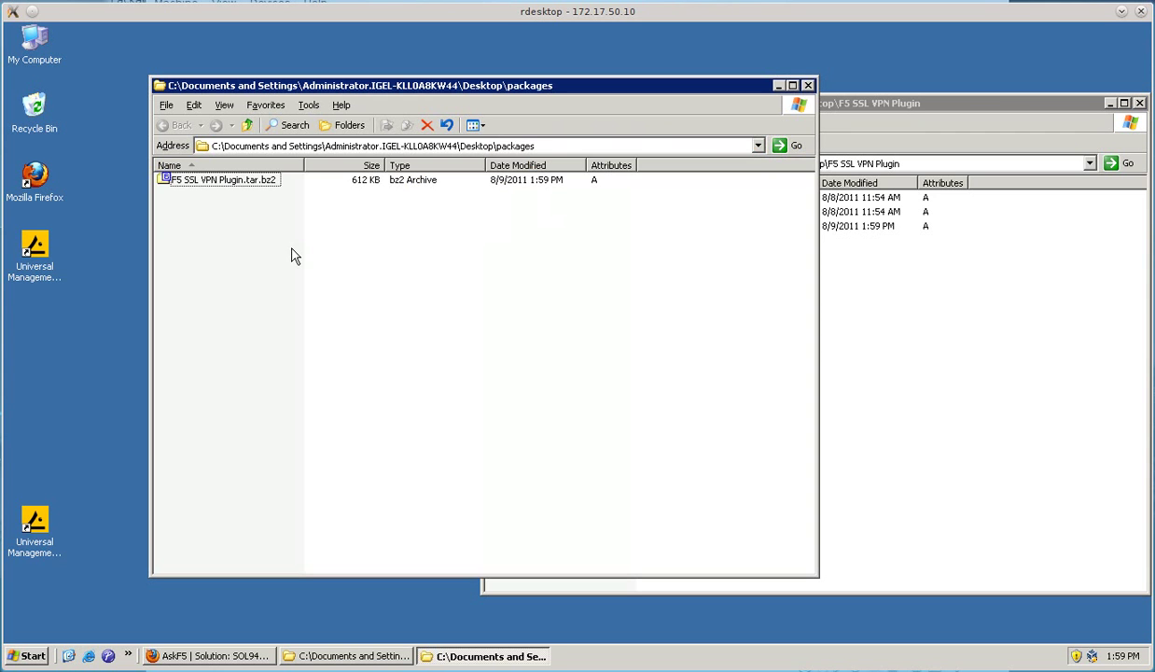
left_click(274, 181)
right_click(273, 181)
left_click(310, 336)
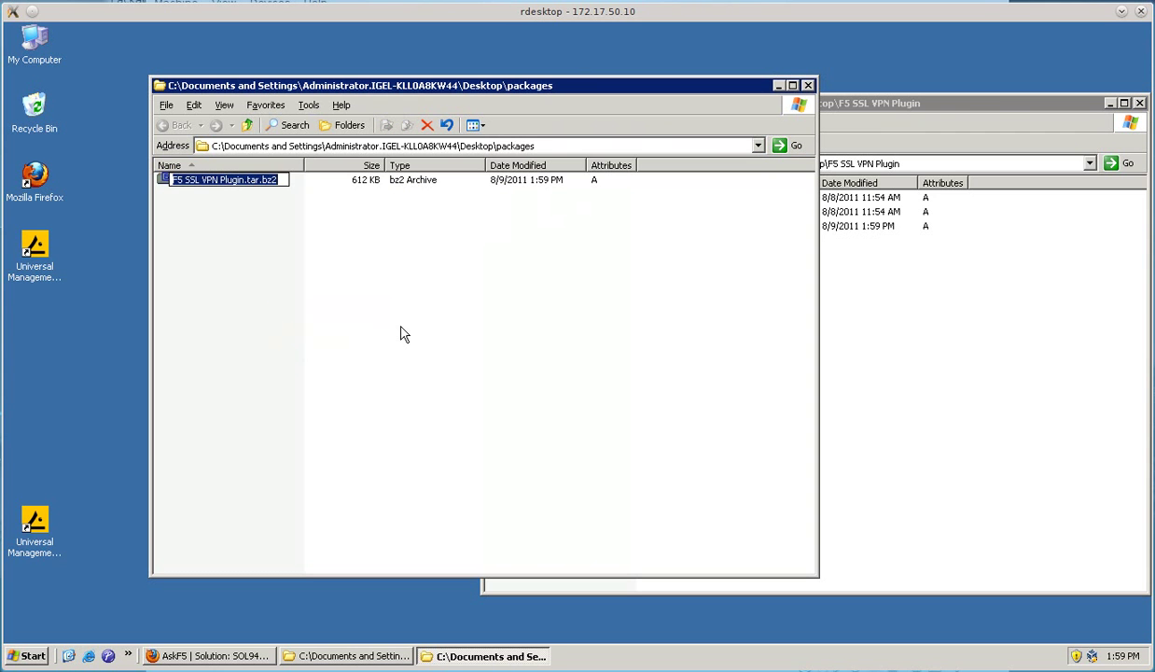
type("f5sslvpn.tar.bz")
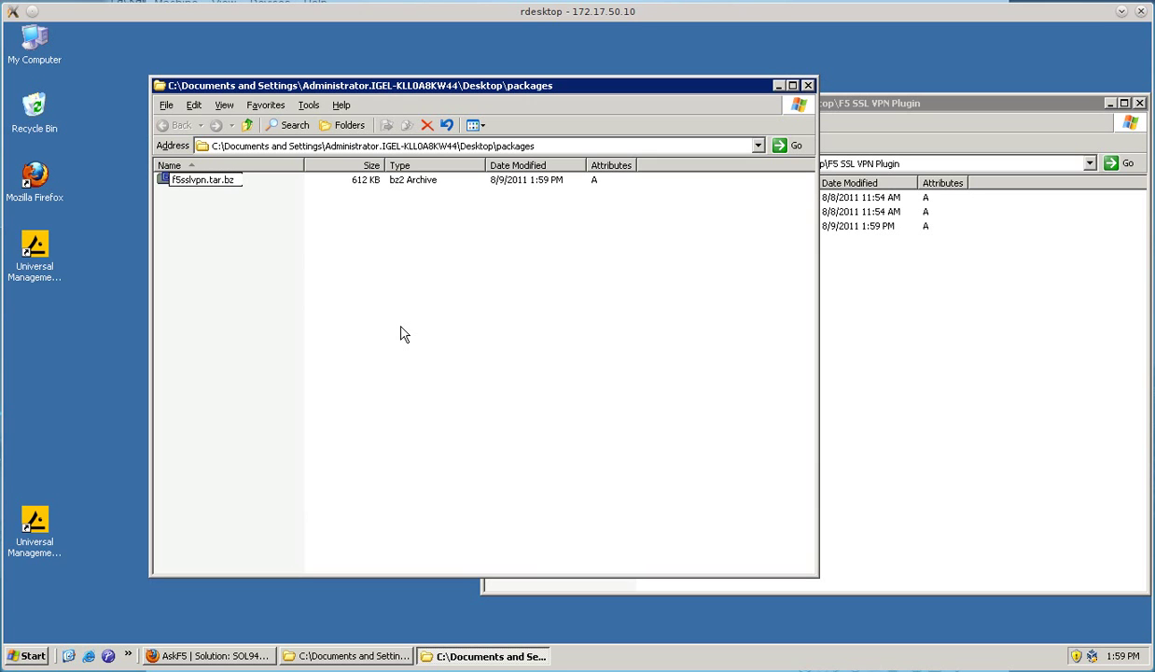
type("2")
key("Return")
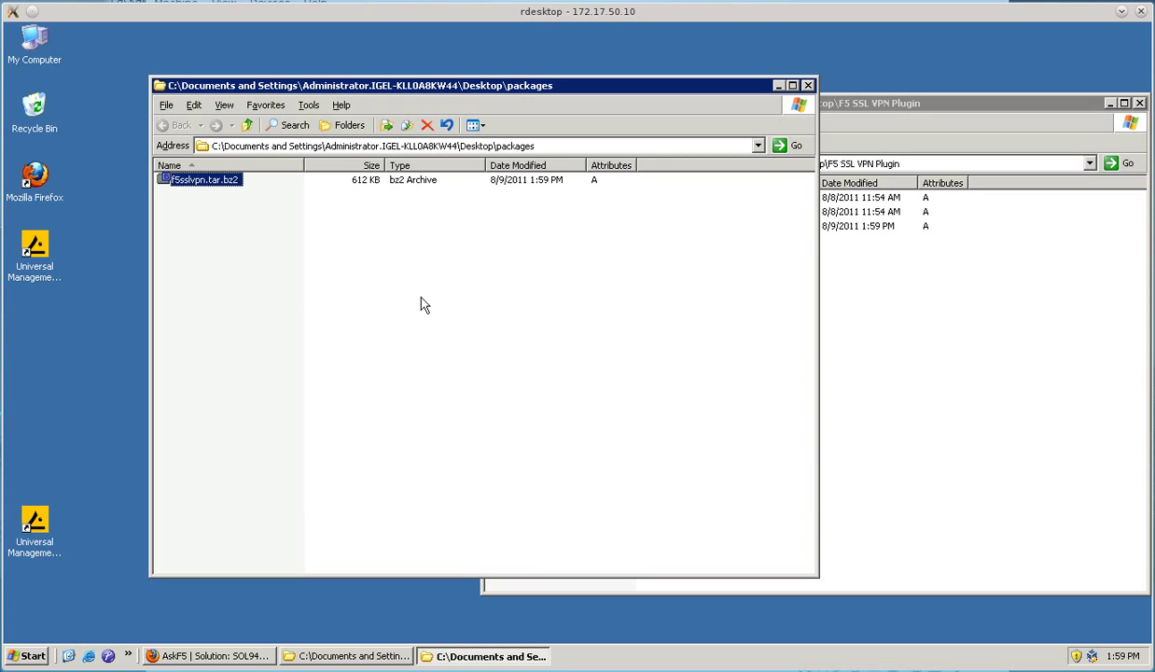
- Create a new text file in packages named f5sslvpn.inf, accepting the extension change
right_click(211, 244)
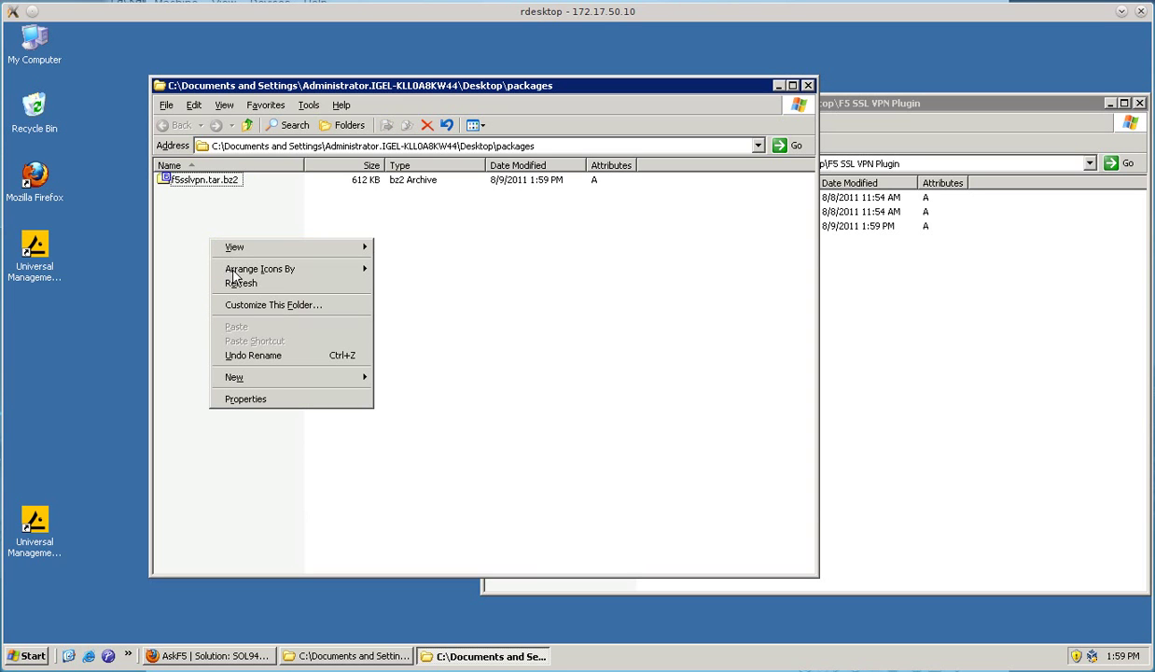
mouse_move(231, 383)
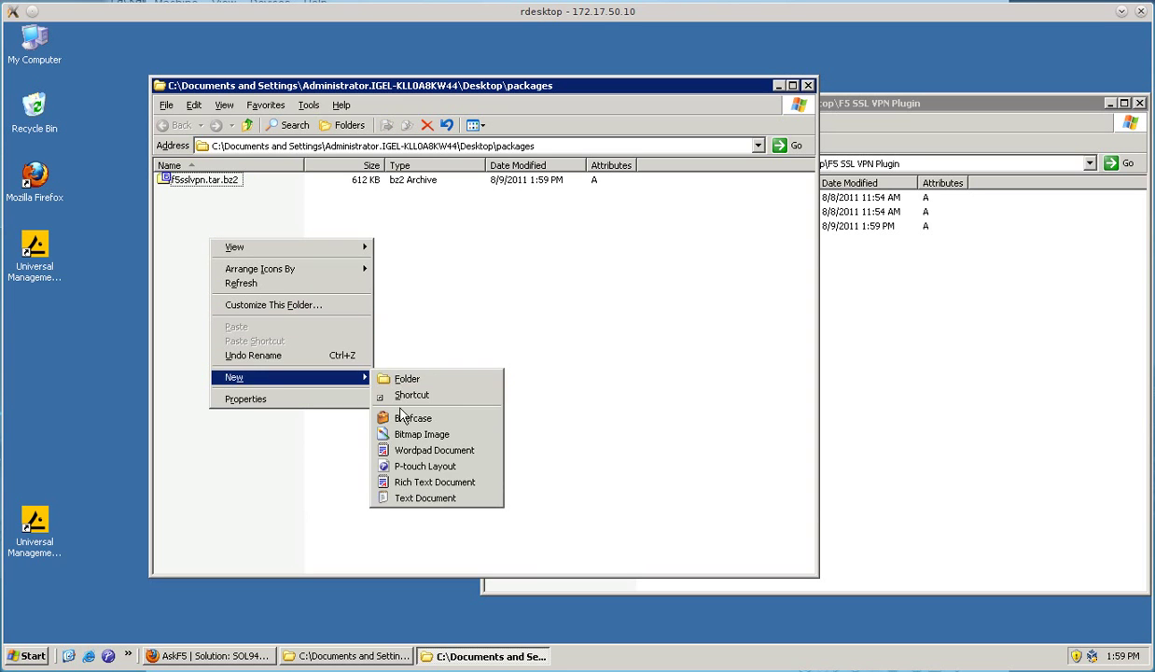
left_click(407, 498)
type("F5sslvp")
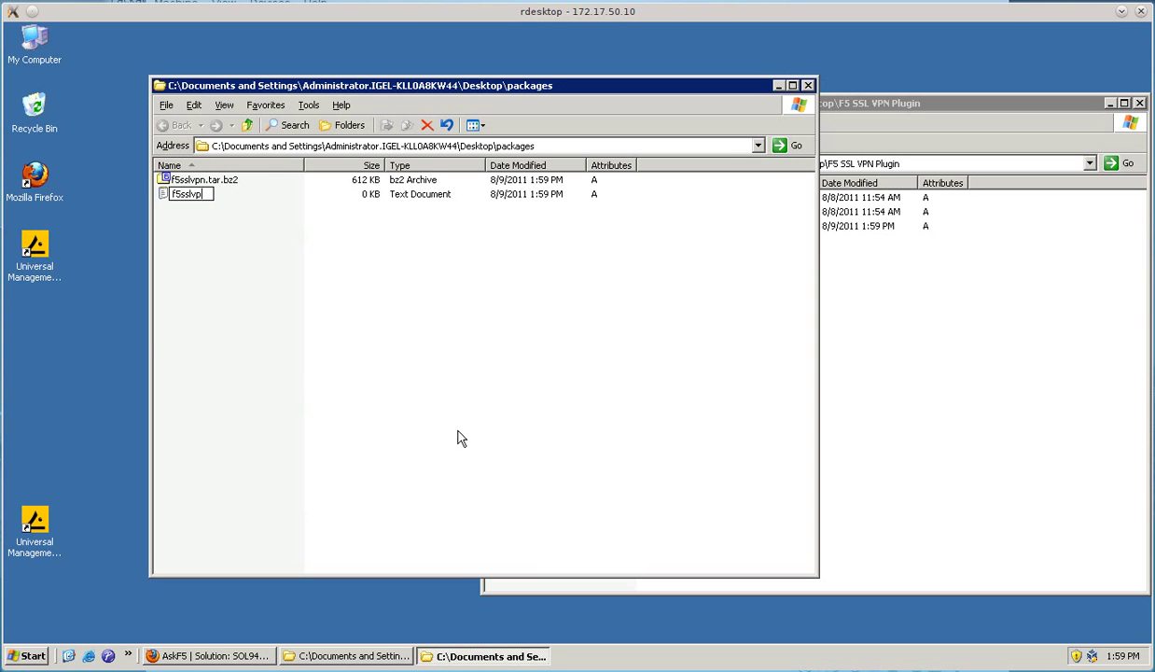
type("n.inf")
key("Return")
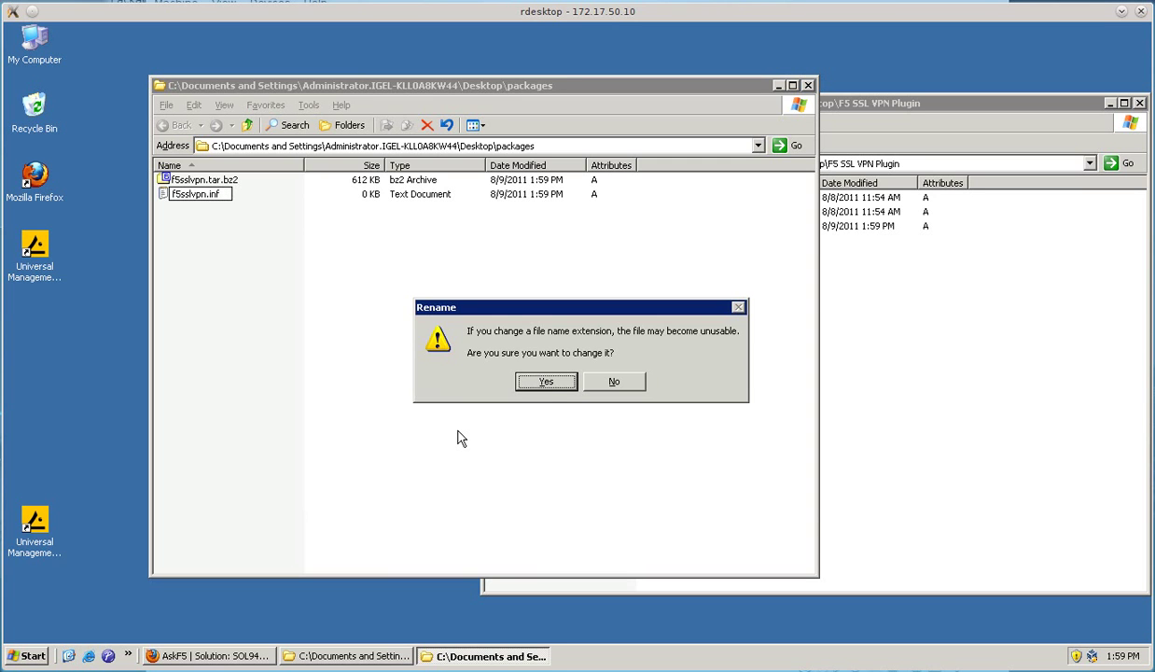
left_click(549, 384)
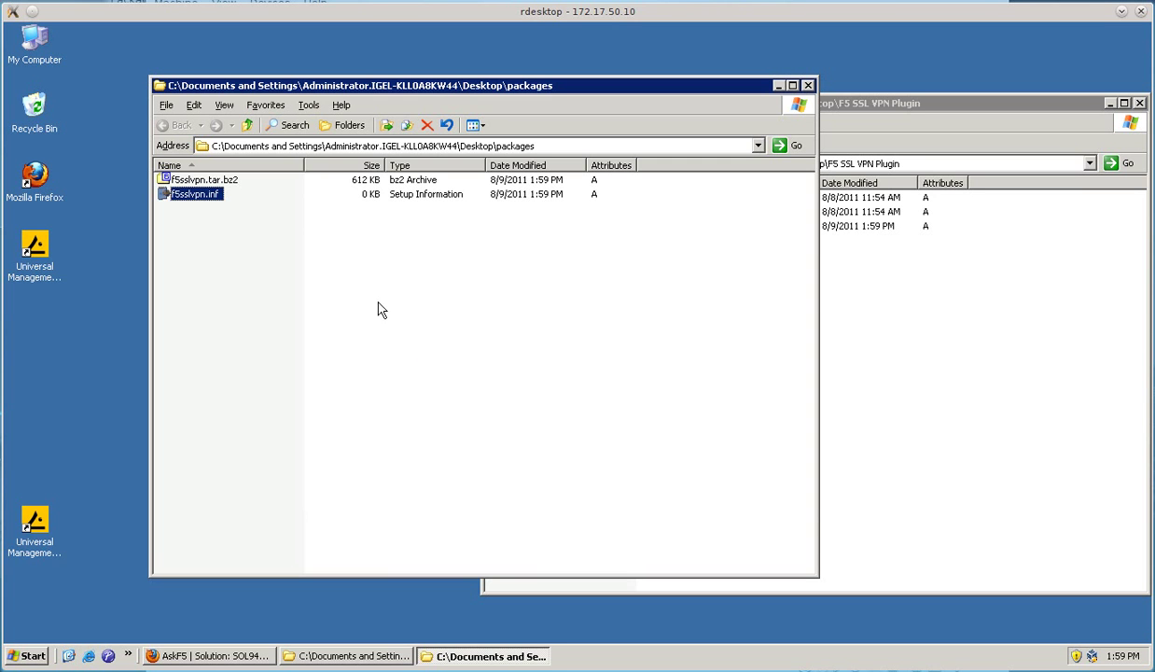
right_click(207, 192)
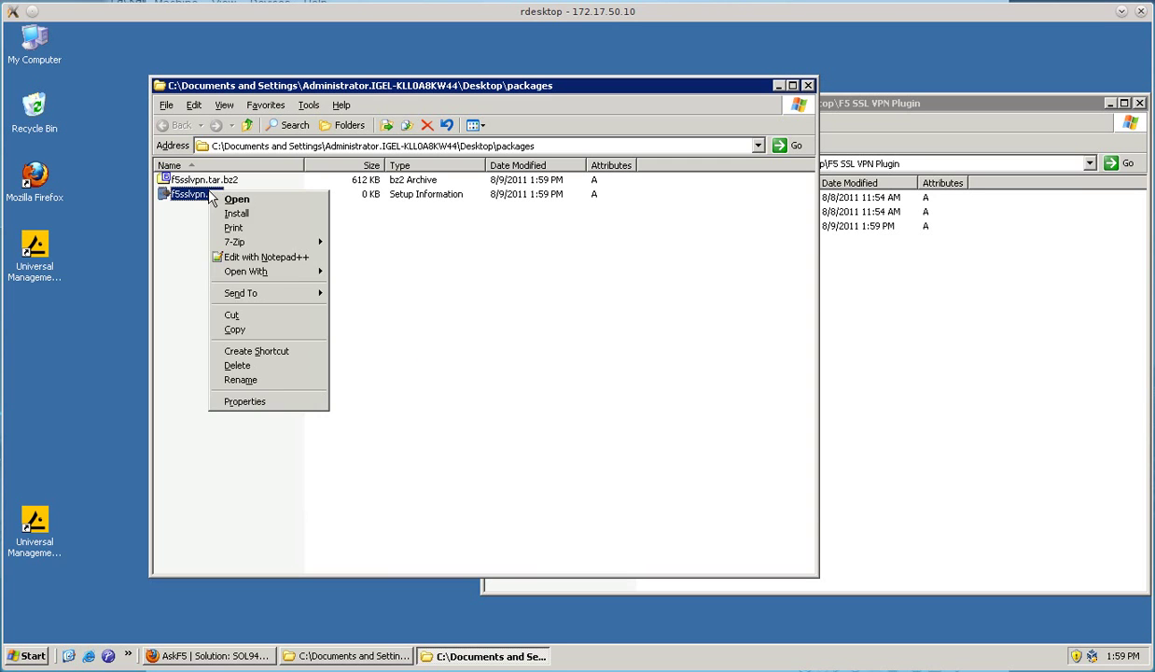
- In Notepad++, write [INFO], [PART], file="f5sslvpn.tar.bz2" and version="1" into f5sslvpn.inf and save
left_click(271, 258)
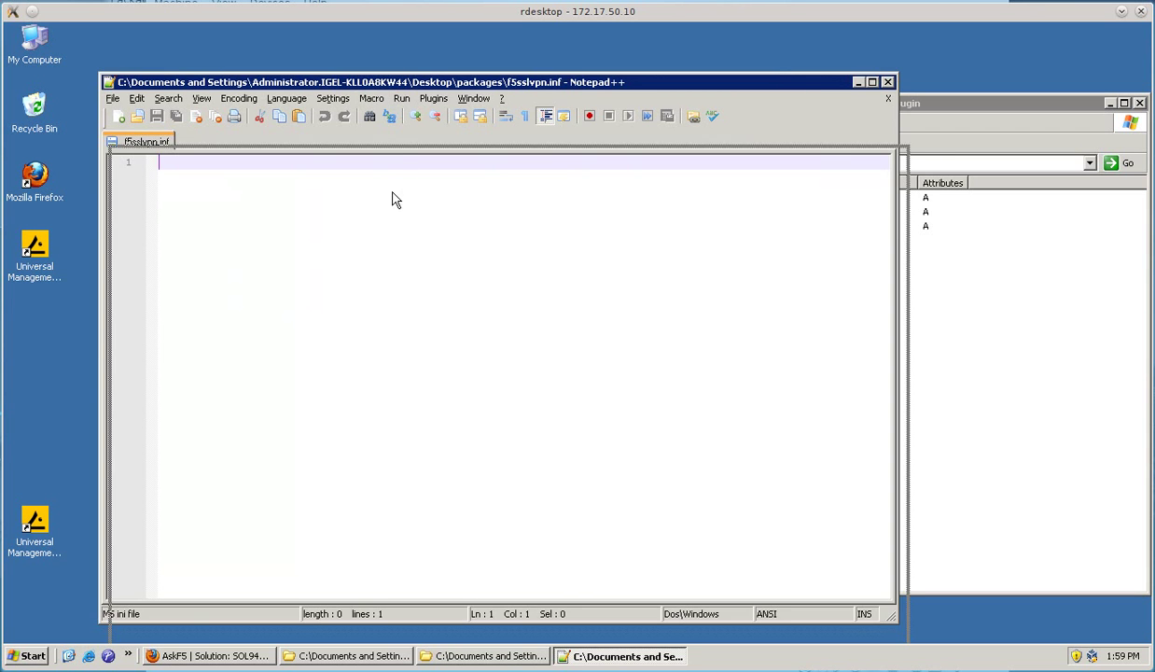
type("[")
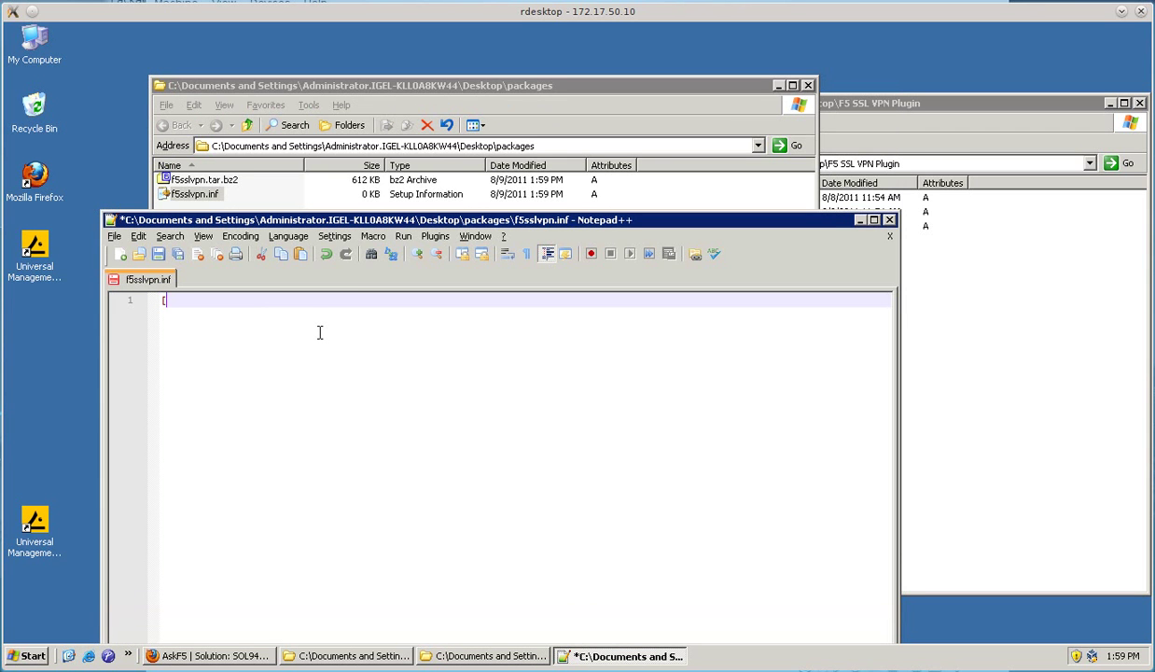
type("INFO]")
key("Return")
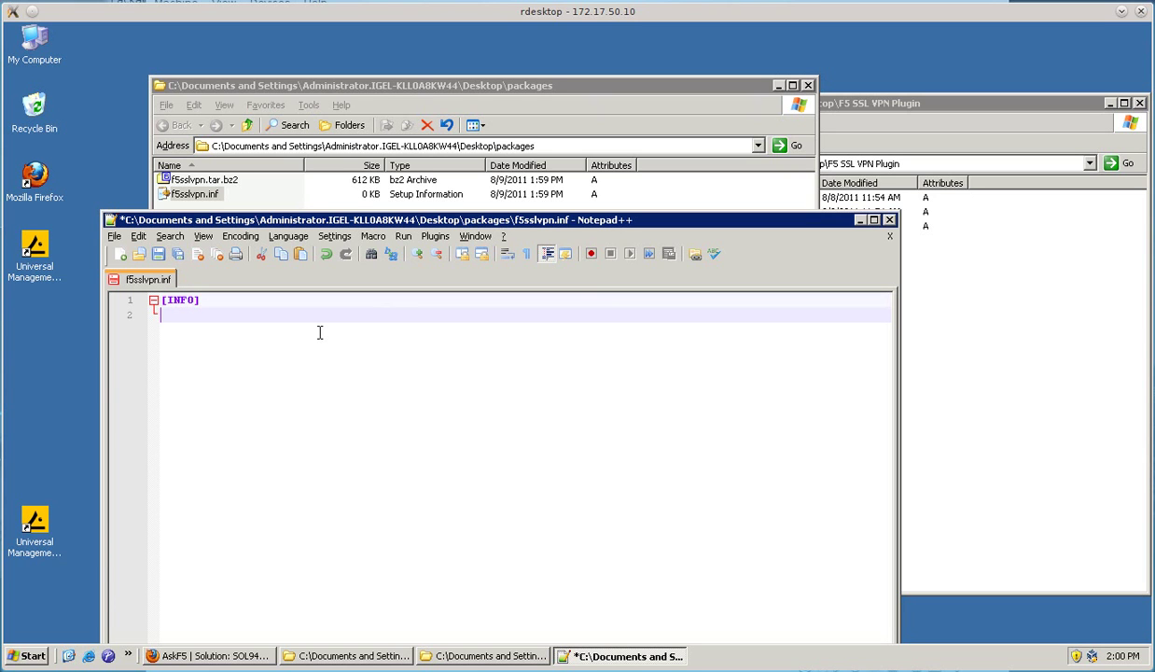
type("[PART]")
key("Return")
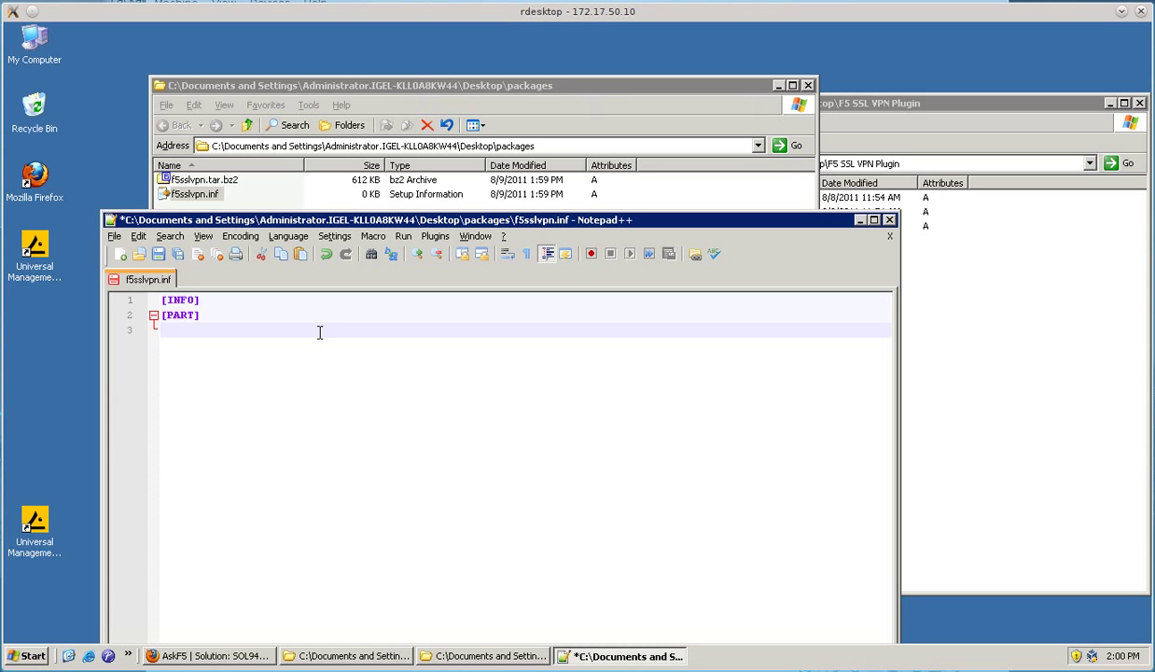
type("file=\"f5sslvpn.tar.bz2")
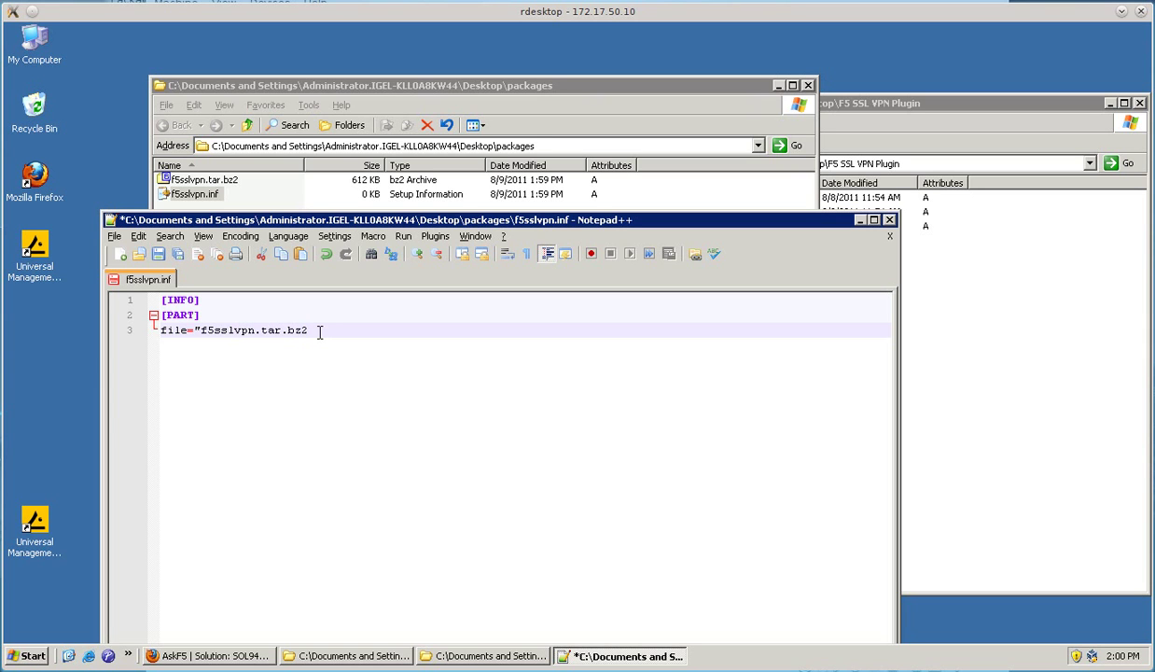
type("\"")
key("Return")
type("version=")
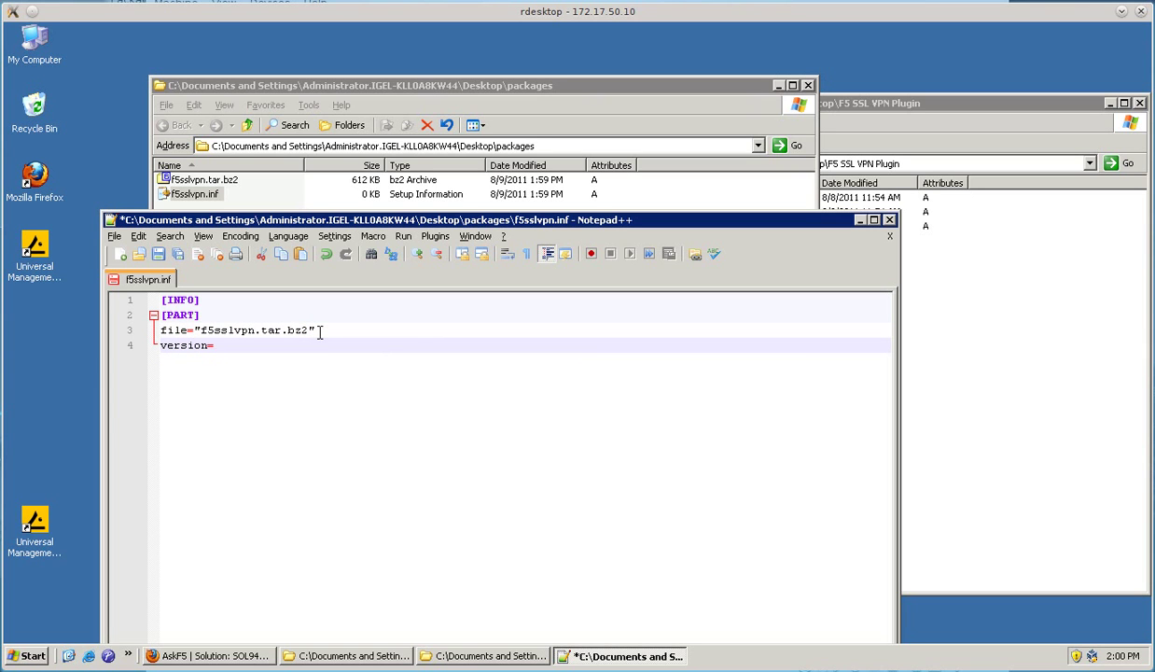
type("\"1\"")
left_click(164, 254)
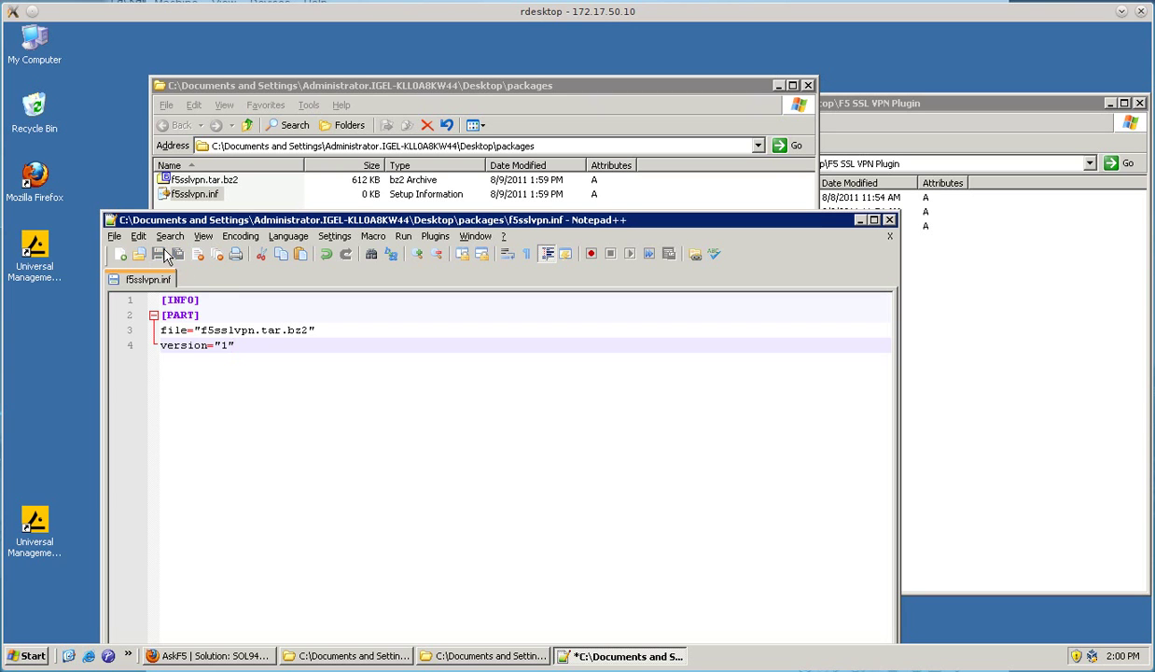
- Close Notepad++ and both Explorer folder windows
left_click(889, 220)
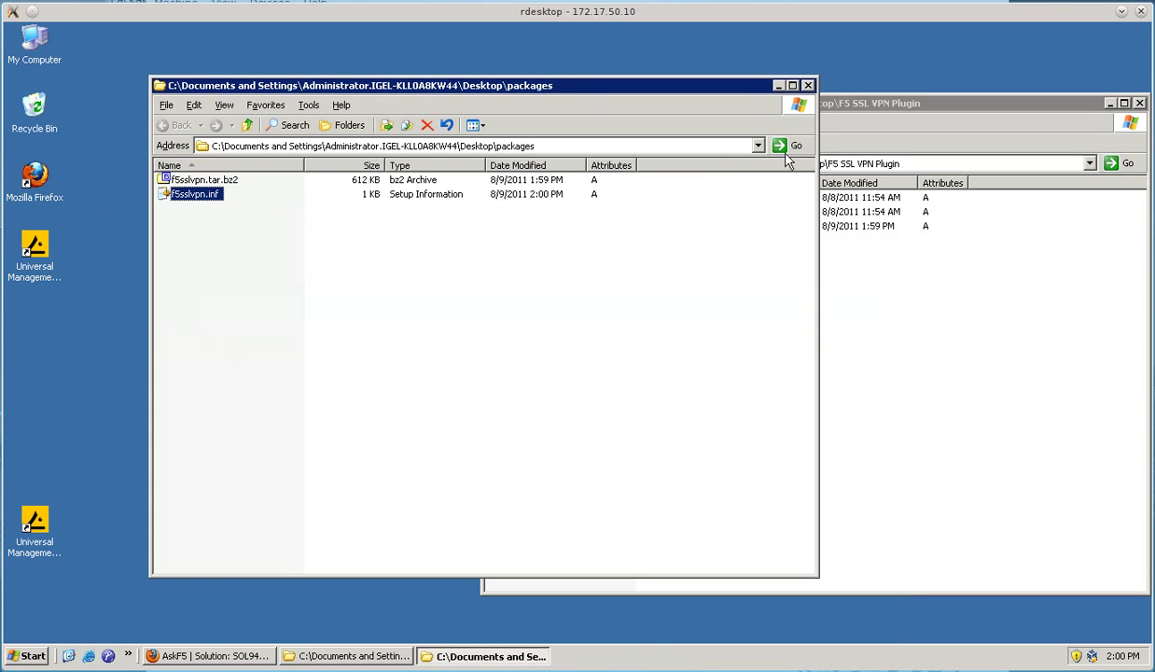
left_click(808, 85)
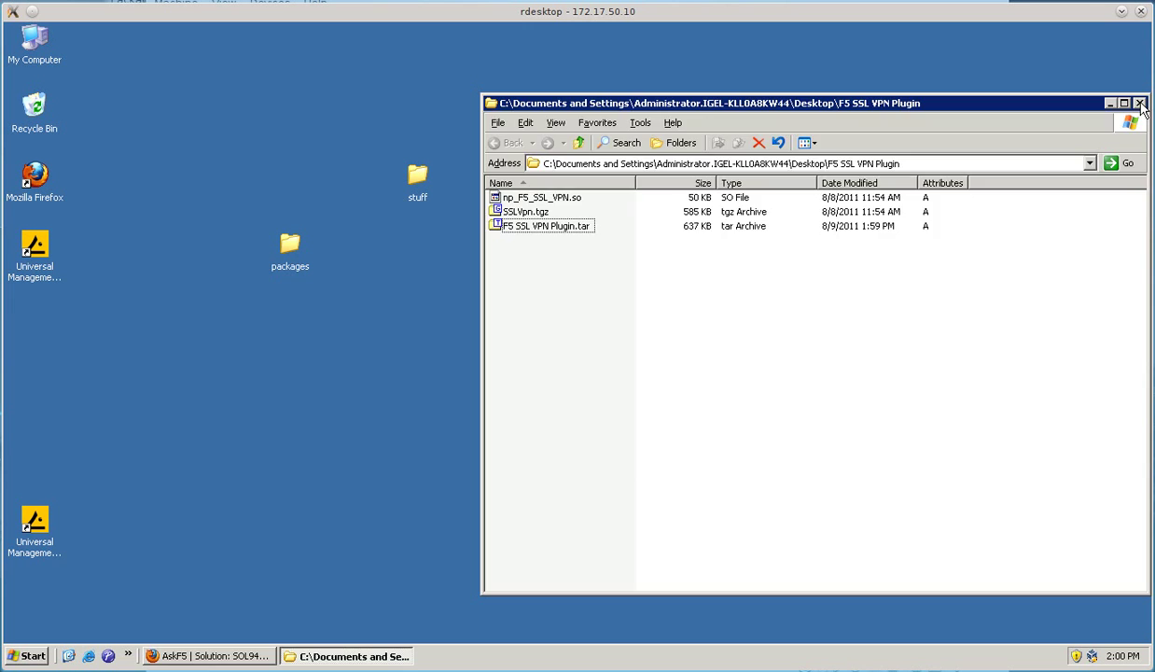
left_click(1139, 102)
- In UMS Administrator, add a web resource named packages with document base Desktop\packages
double_click(32, 521)
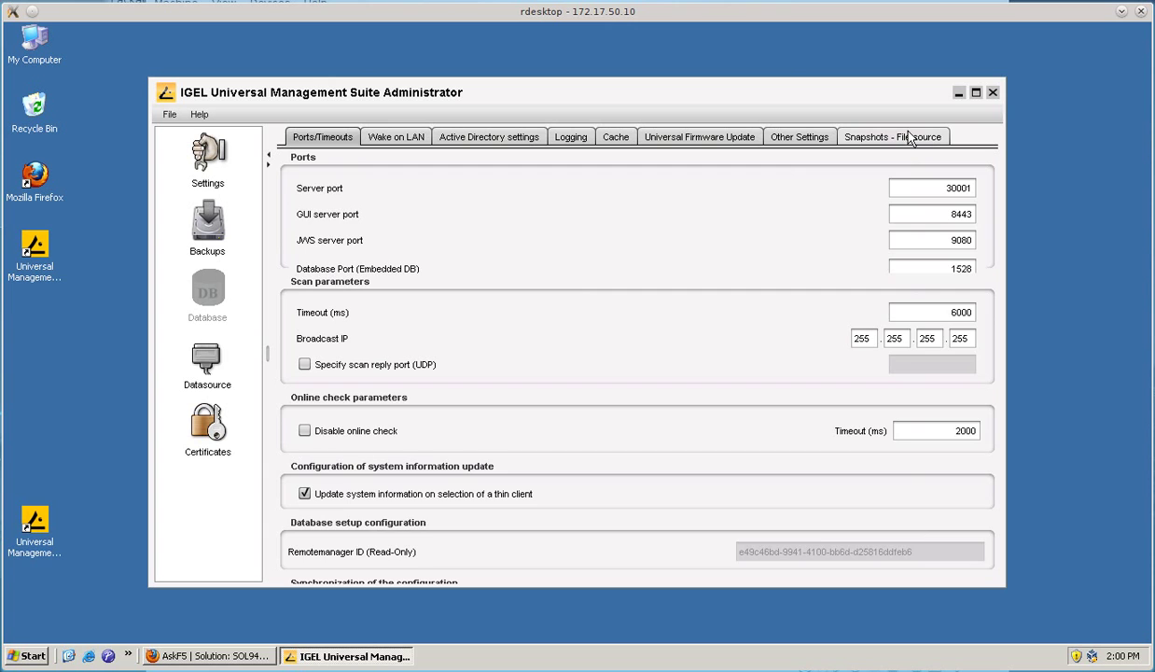
left_click(882, 137)
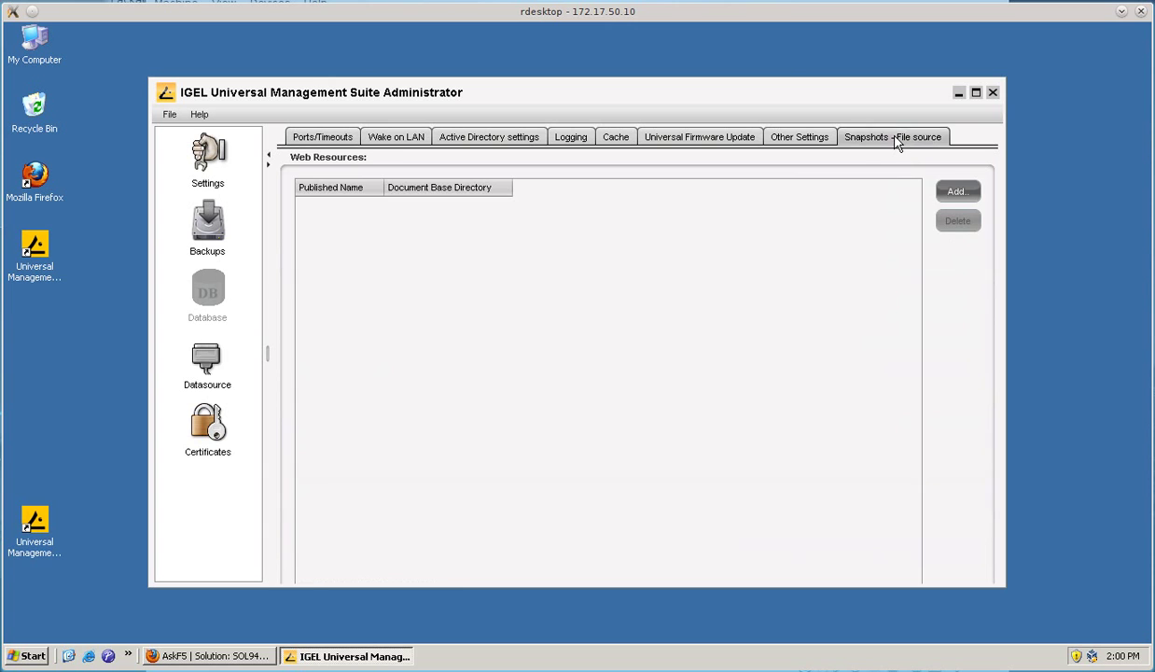
left_click(956, 191)
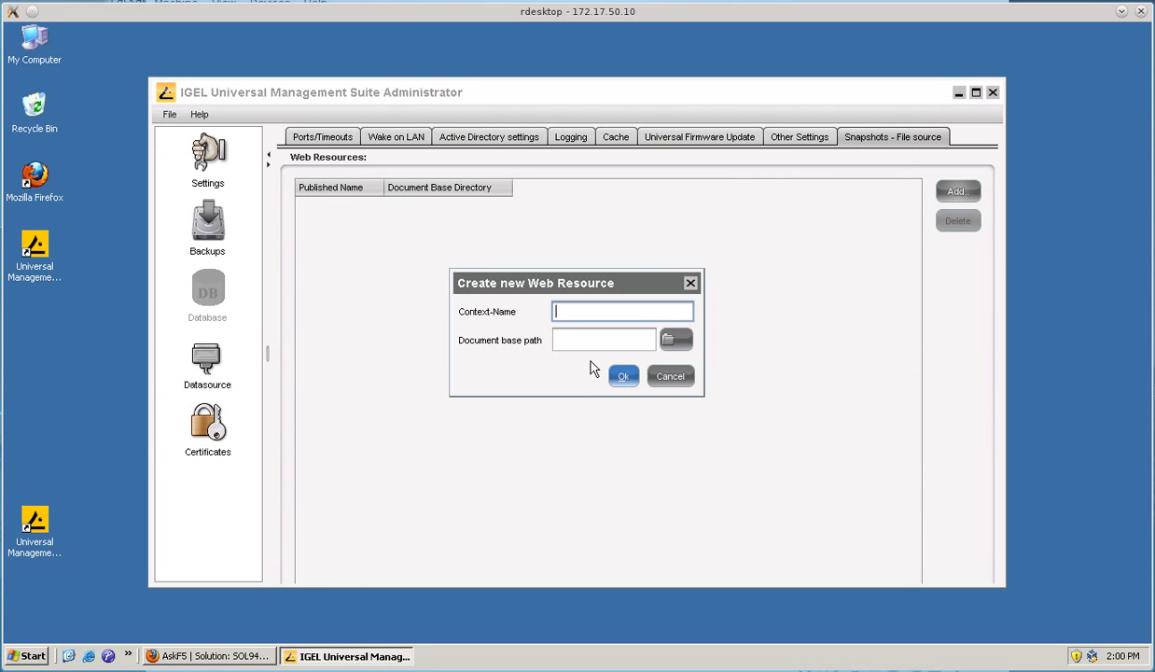
type("packages")
key("Tab")
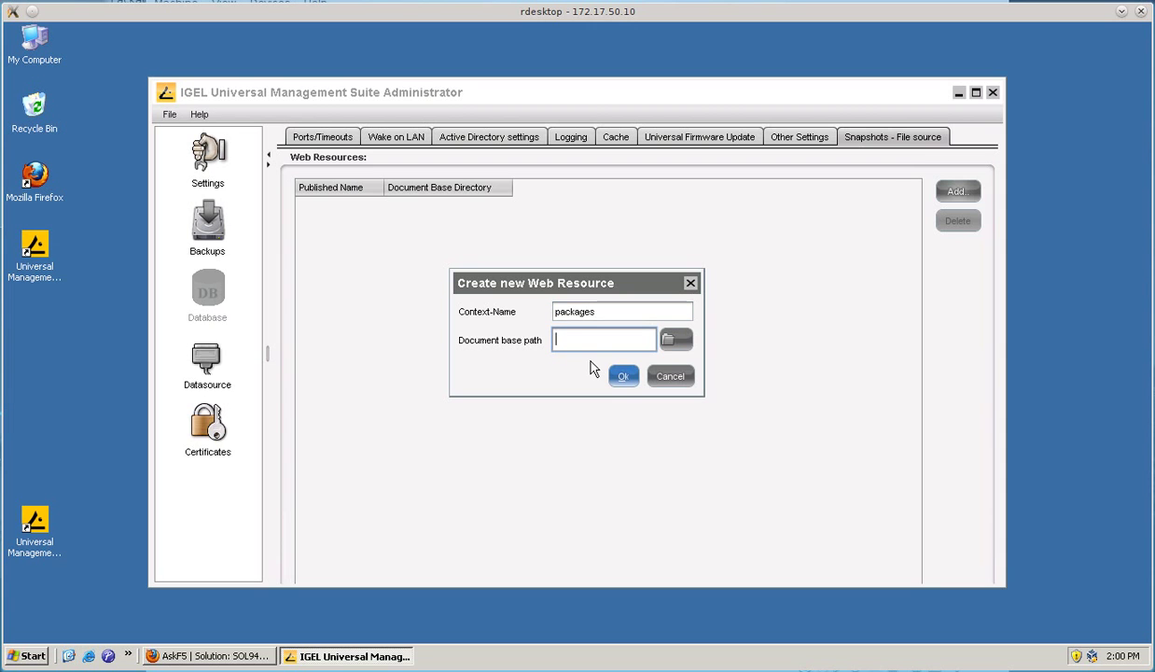
left_click(673, 339)
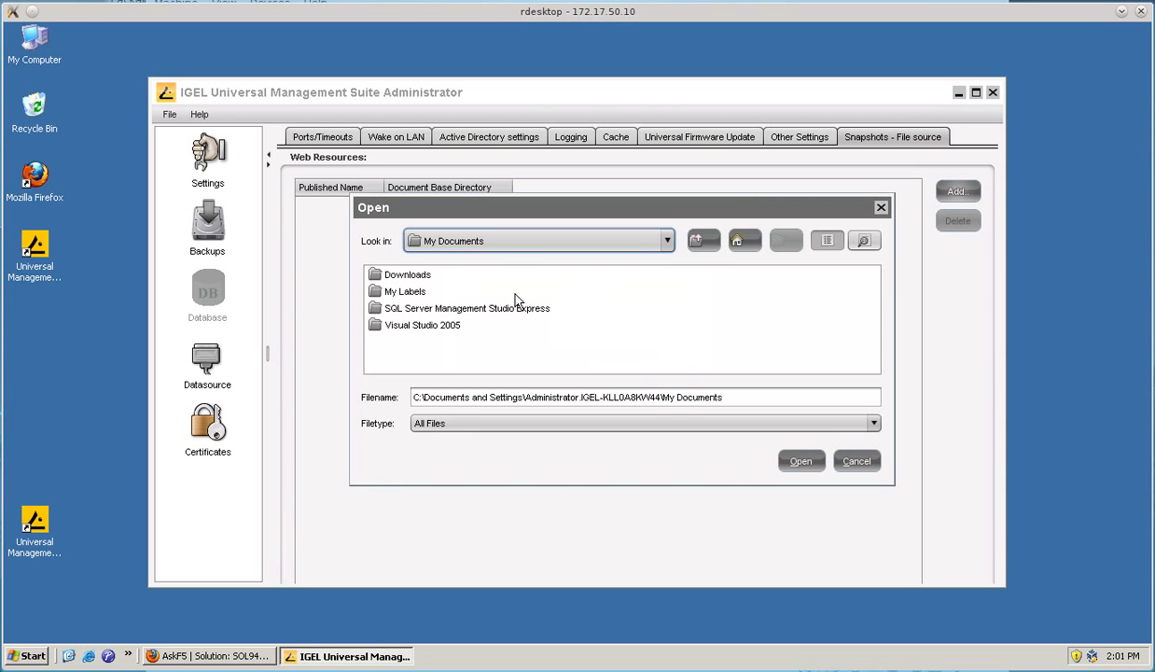
left_click(495, 242)
scroll(508, 347, "down", 1)
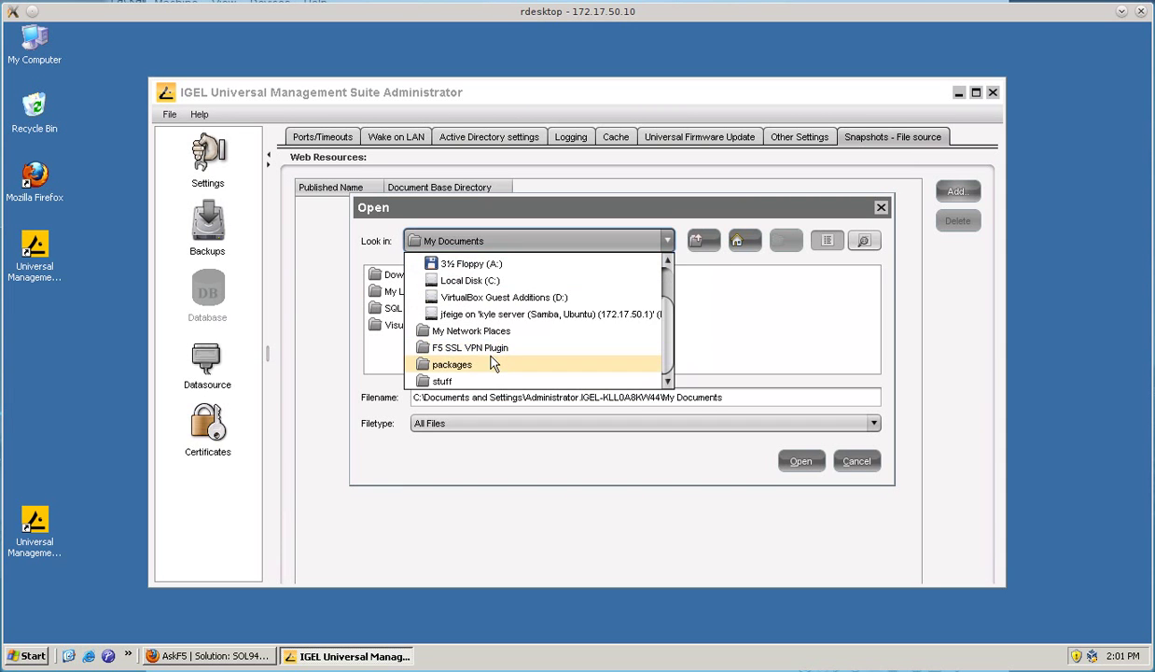
left_click(490, 364)
left_click(802, 461)
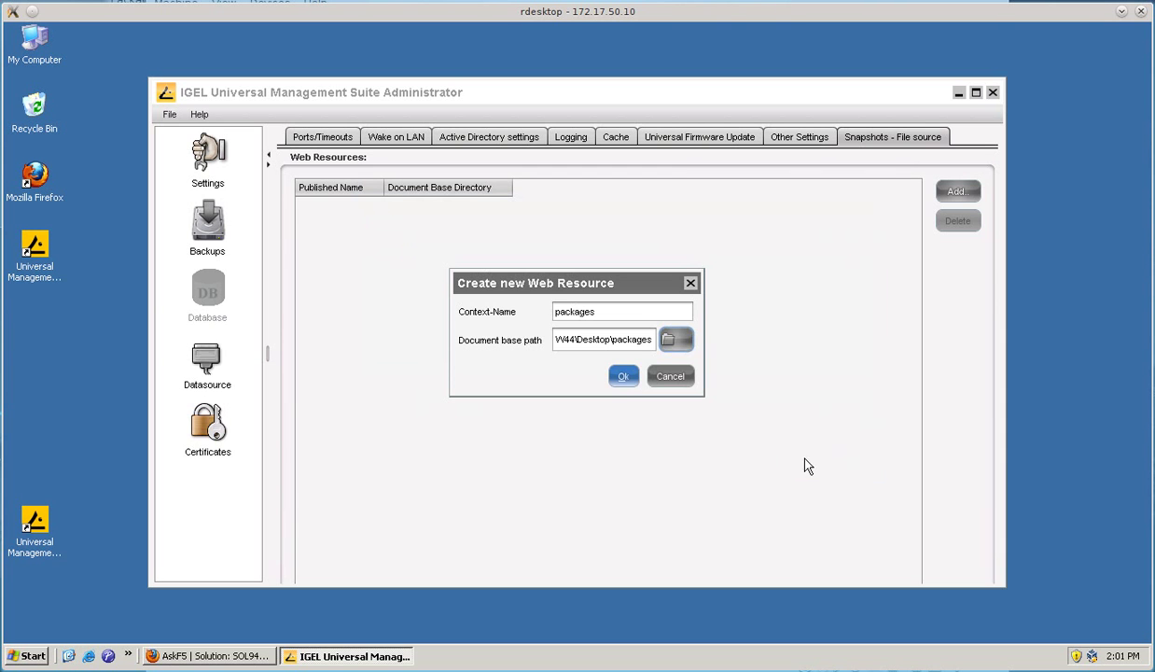
left_click(621, 376)
left_click(994, 92)
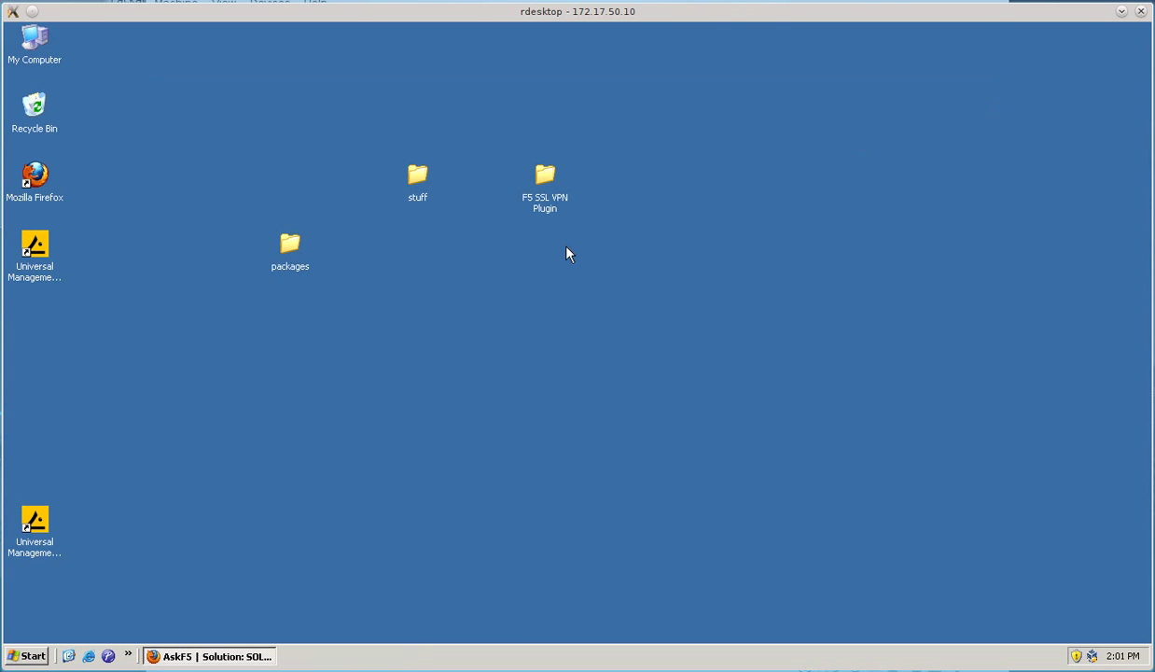
double_click(278, 233)
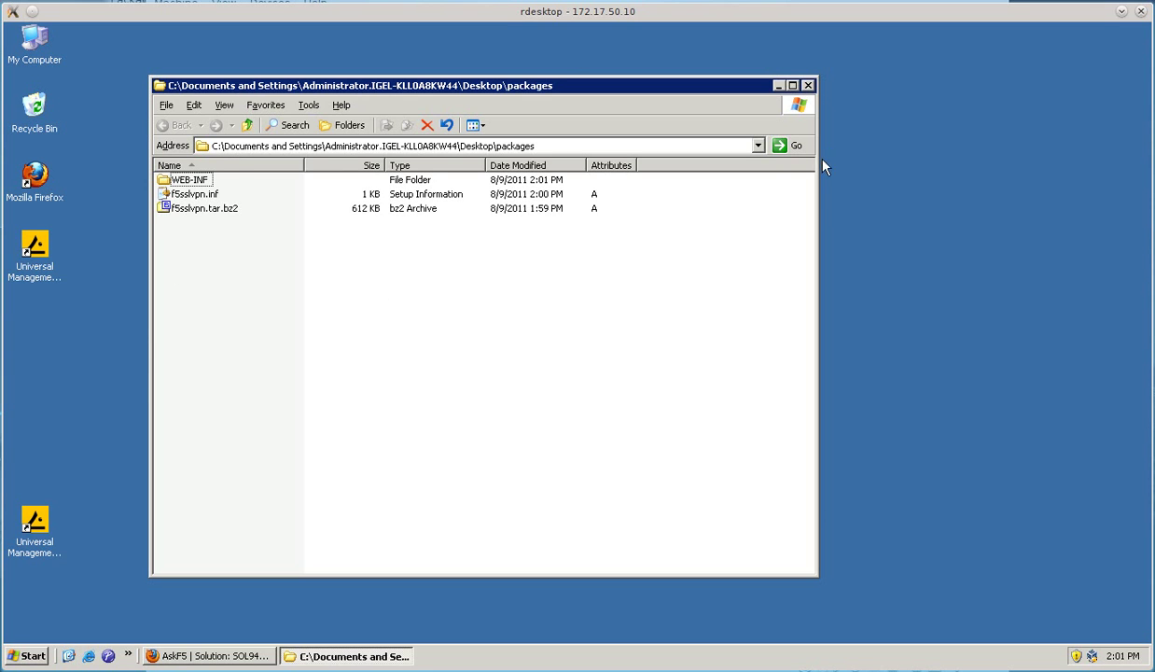
left_click(194, 181)
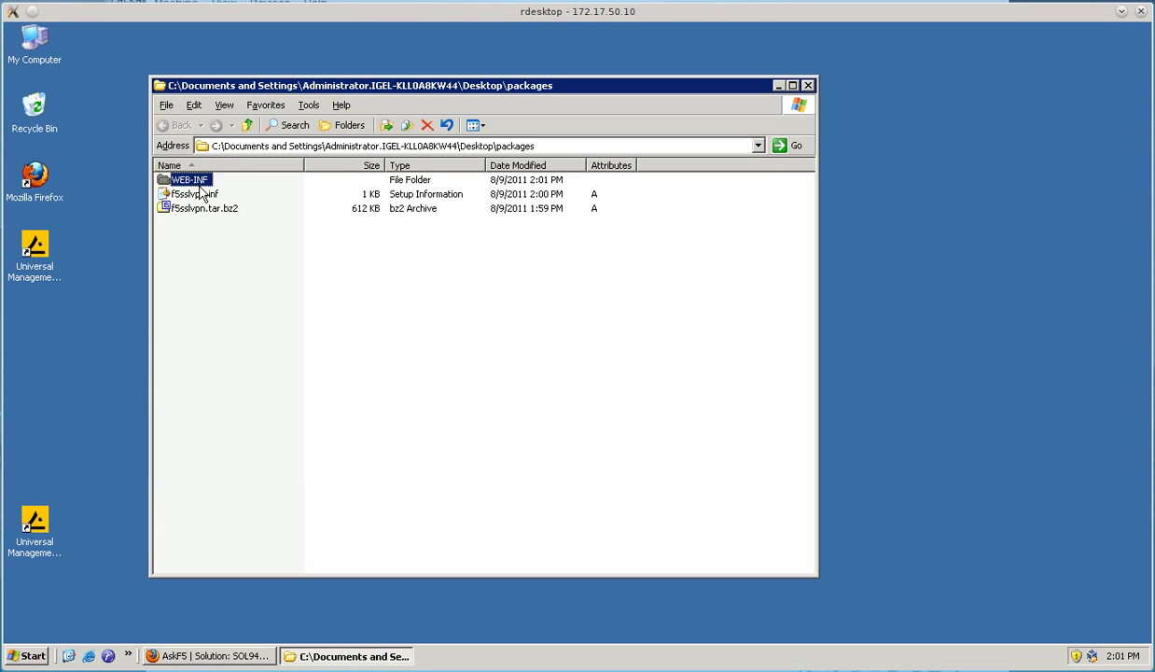
- Close the packages folder window and log in to the UMS console with the admin password
left_click(808, 86)
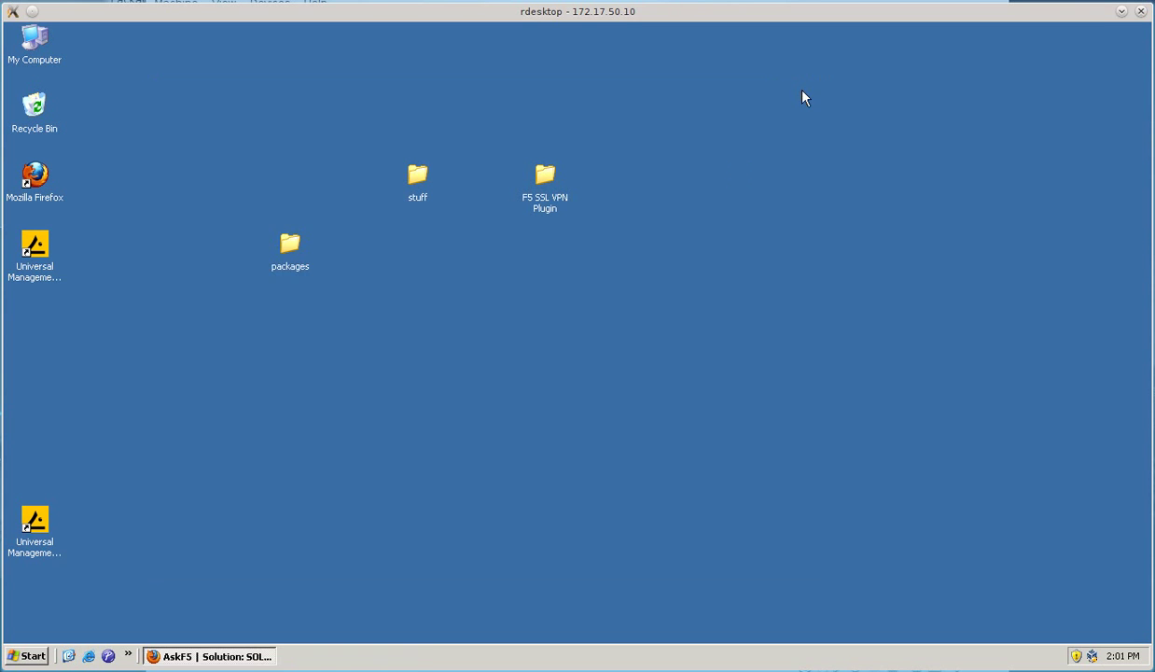
double_click(31, 250)
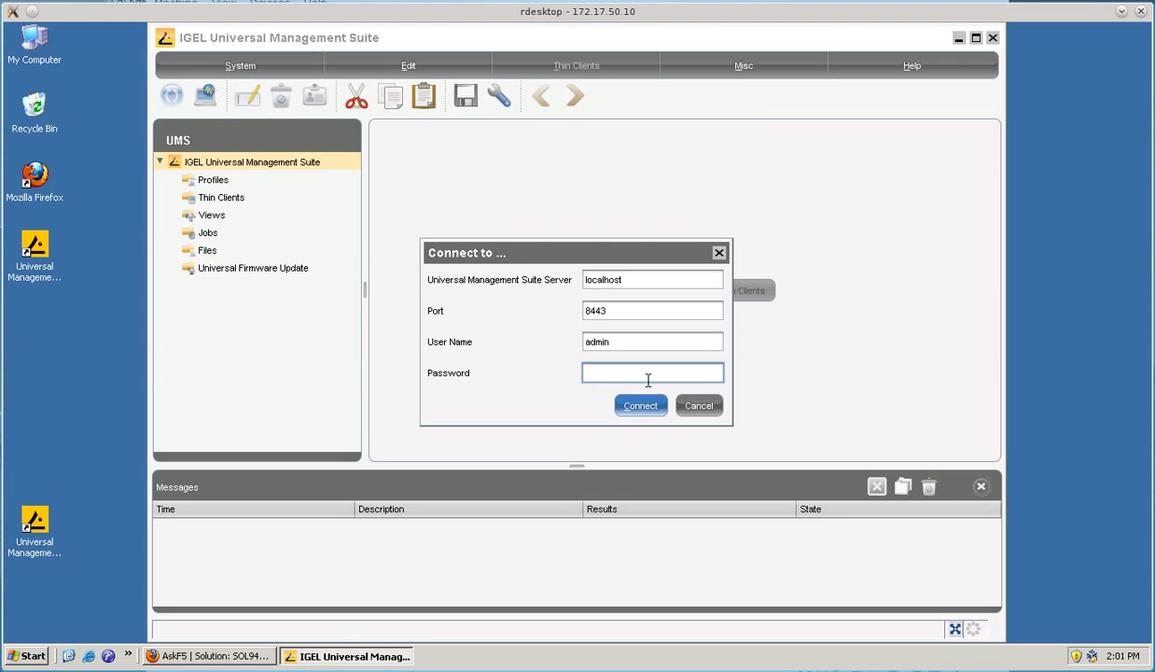
type("*****")
key("Return")
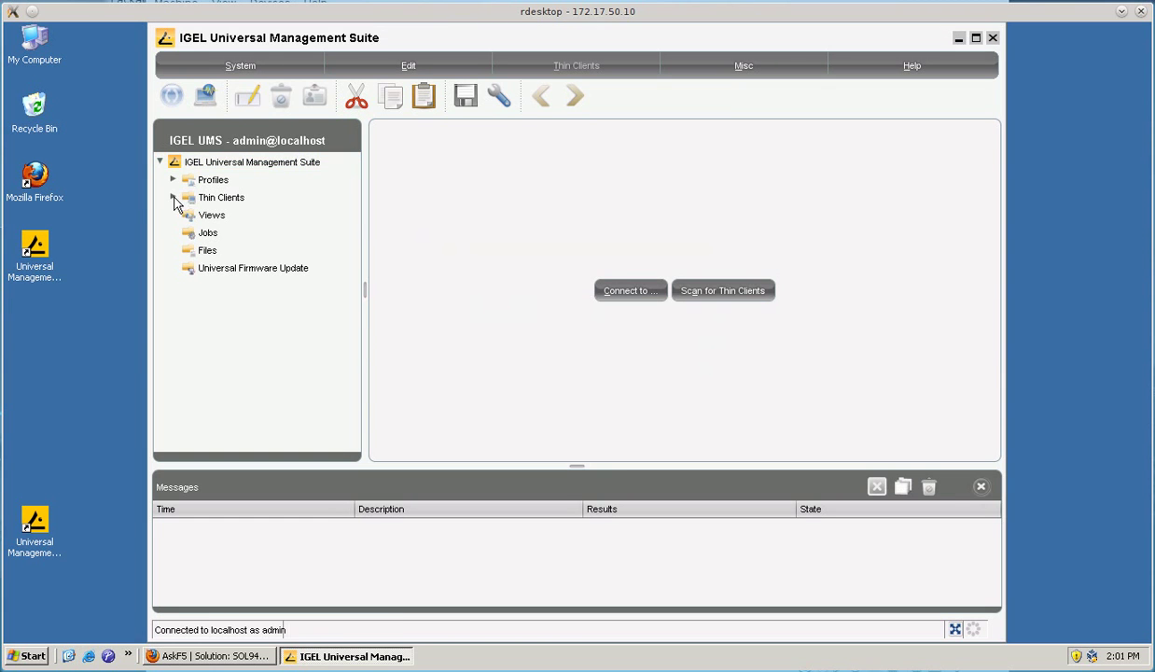
- View thin client IGEL-000C290918CF's details, then list the contents of the Profiles folder
left_click(172, 197)
left_click(210, 214)
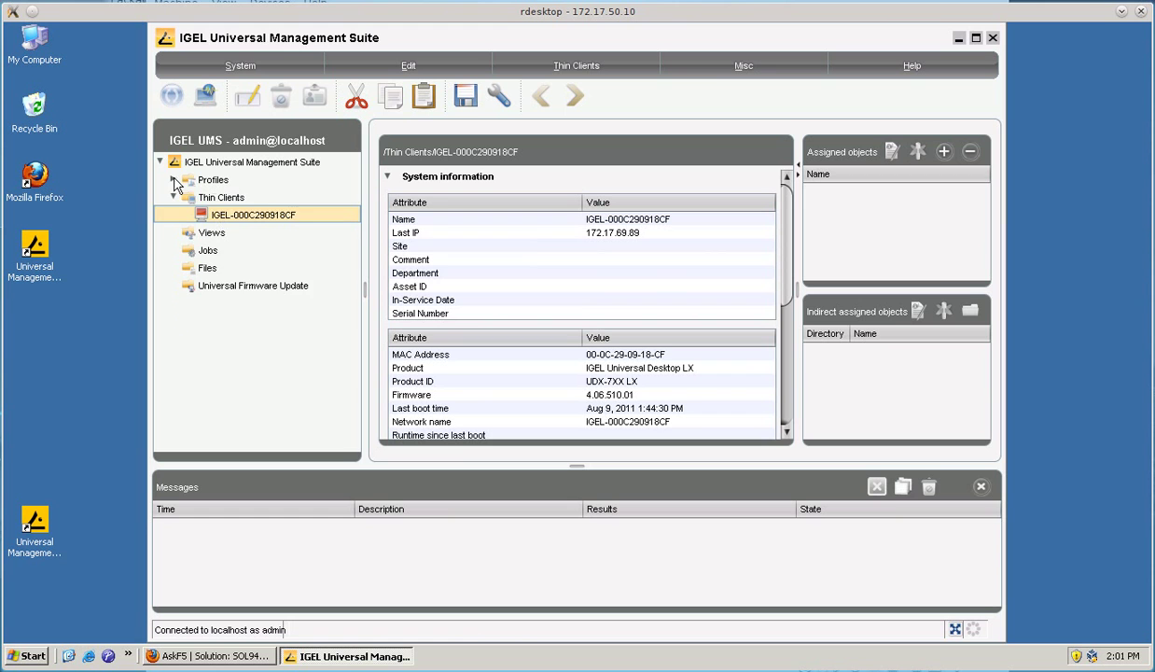
left_click(173, 179)
left_click(211, 180)
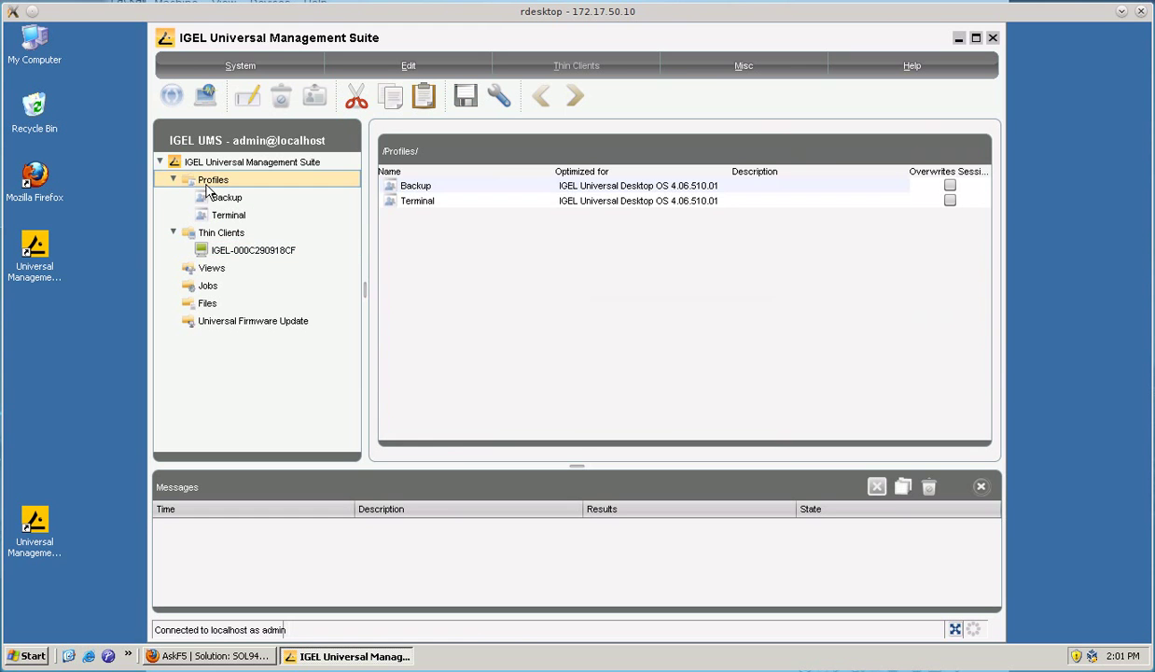
- Create a new profile named Browser in the Profiles folder
right_click(207, 186)
left_click(267, 376)
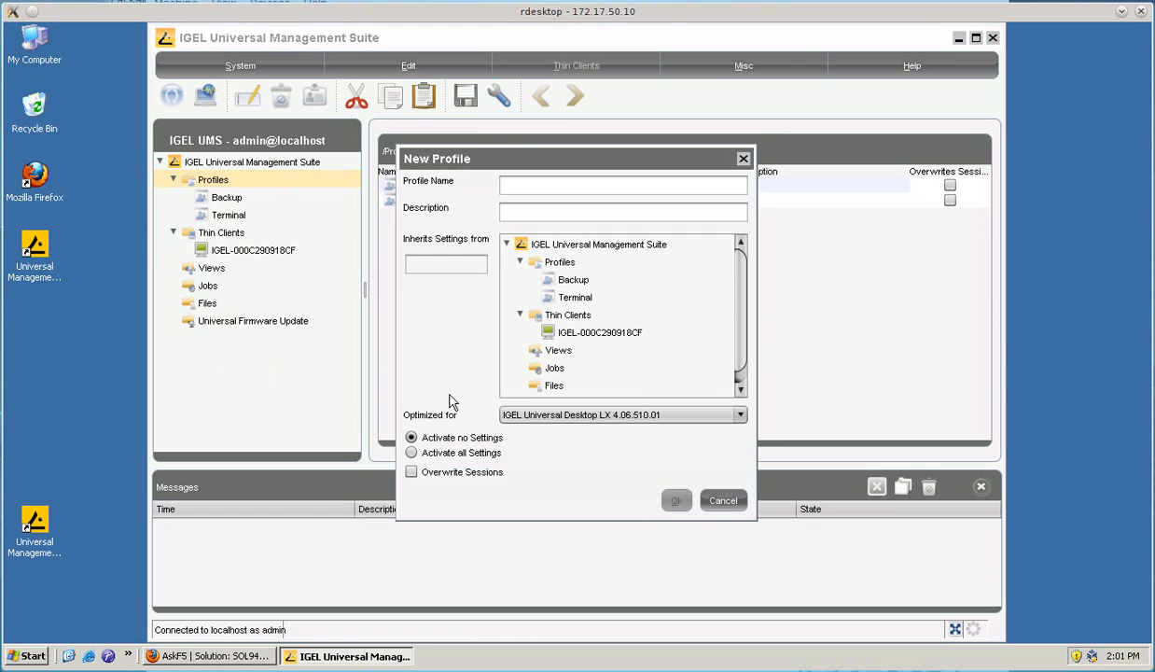
type("Browser")
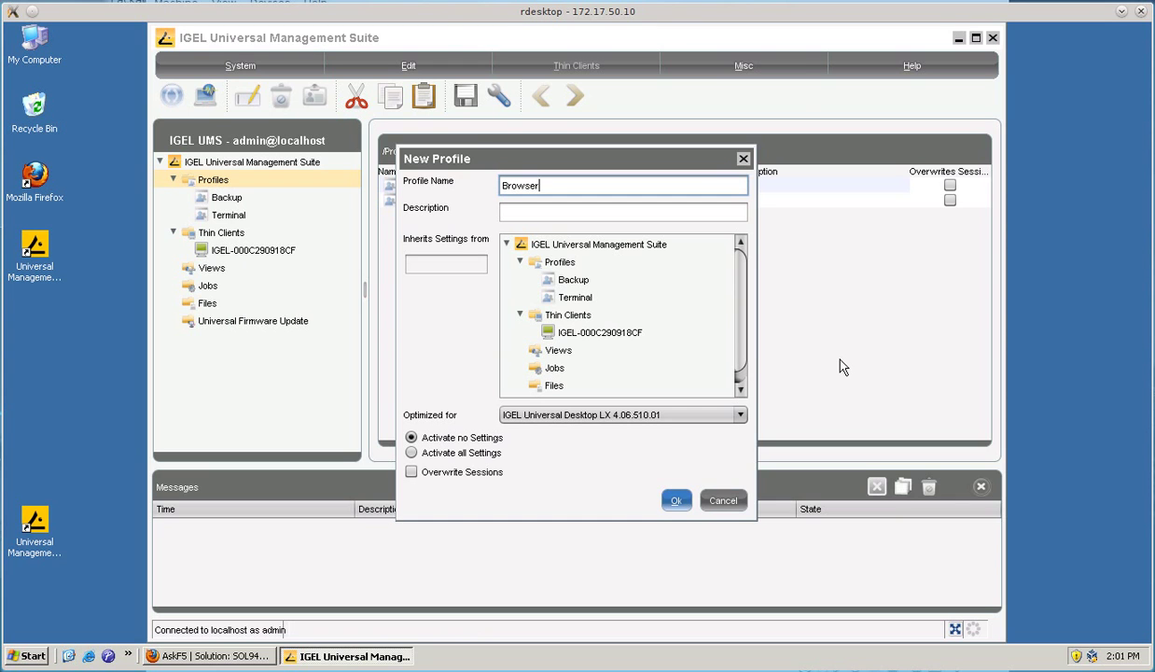
key("Return")
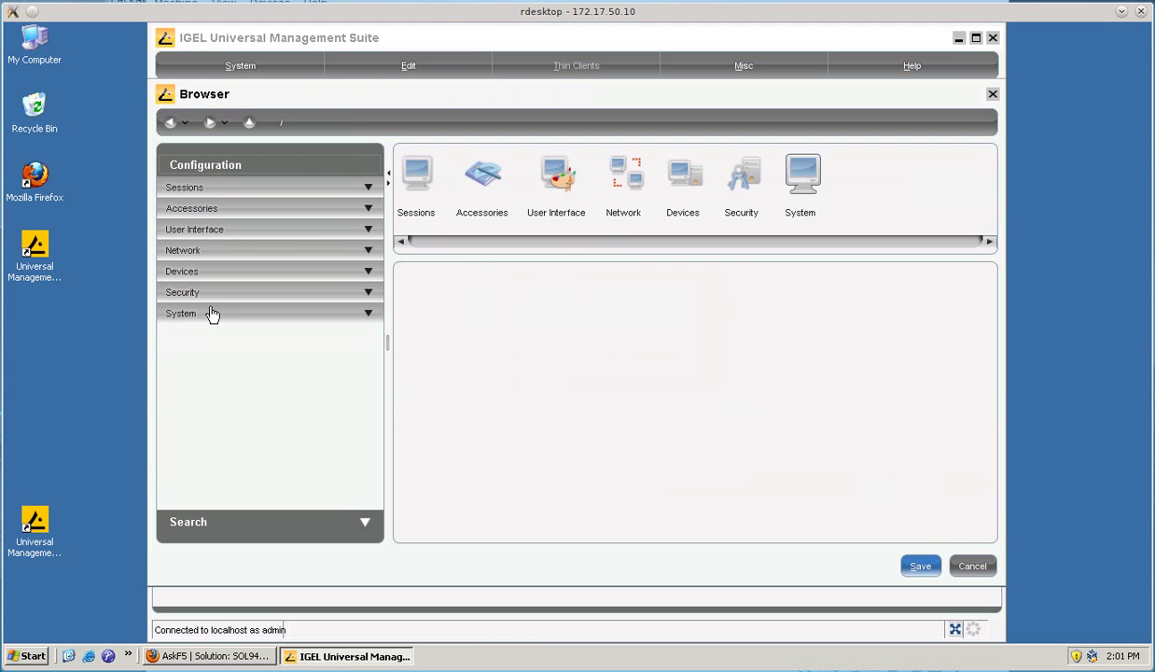
- Uncheck Hide about:config in the Browser session's Window settings and save the profile
left_click(200, 184)
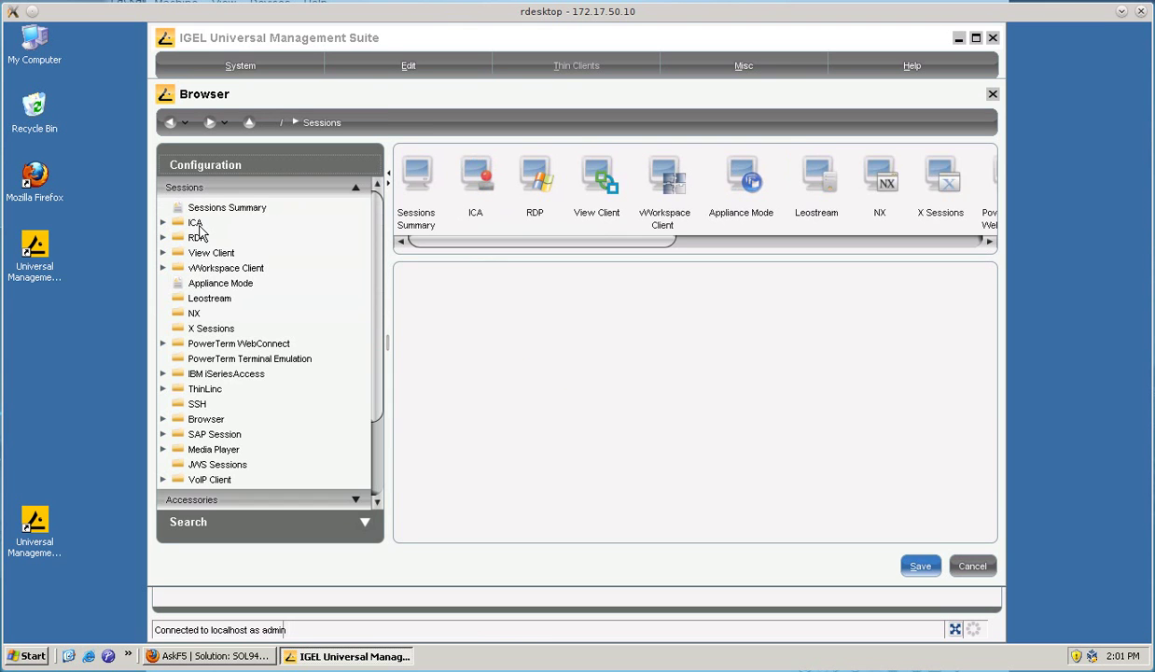
left_click(198, 416)
left_click(209, 446)
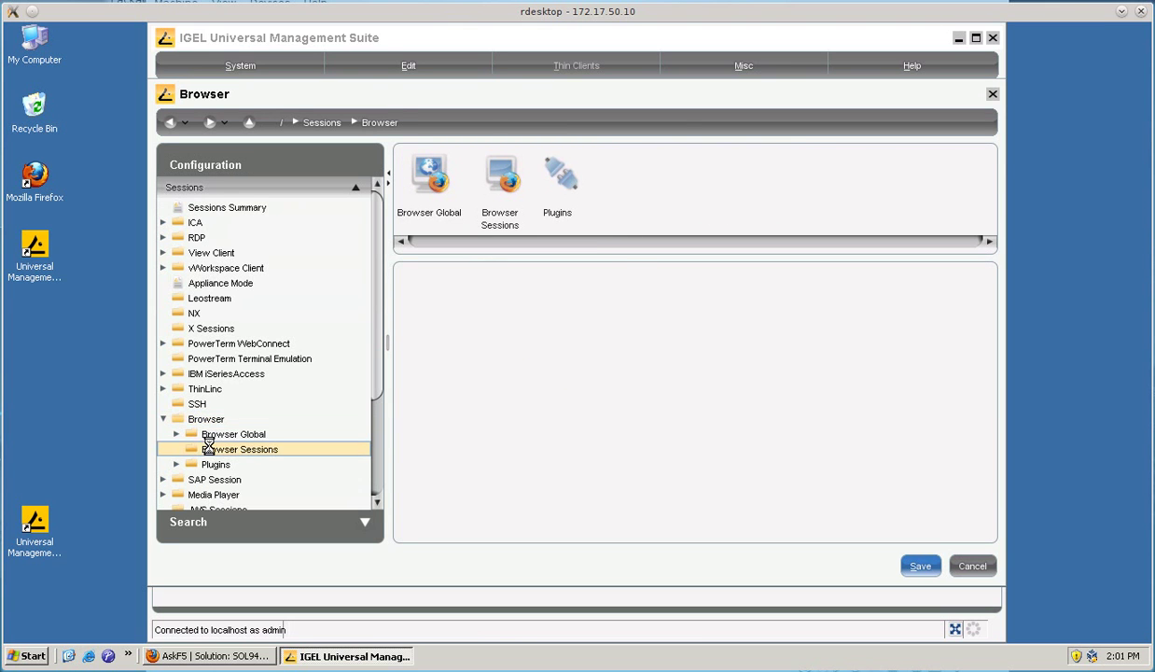
left_click(292, 464)
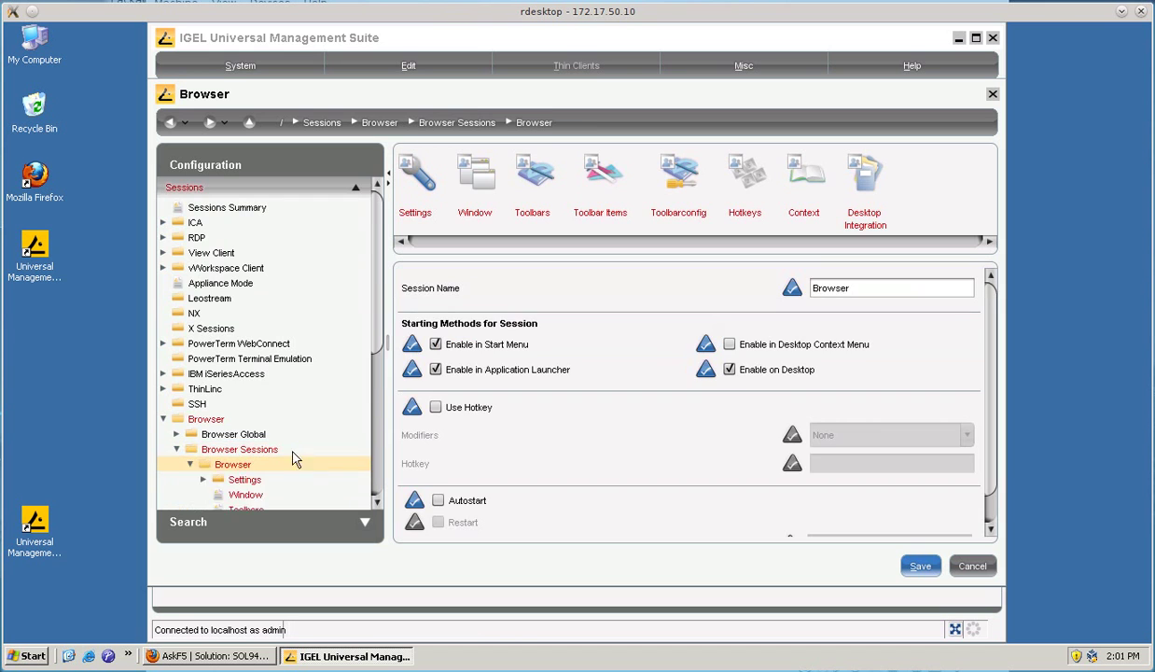
scroll(292, 464, "down", 6)
left_click(248, 223)
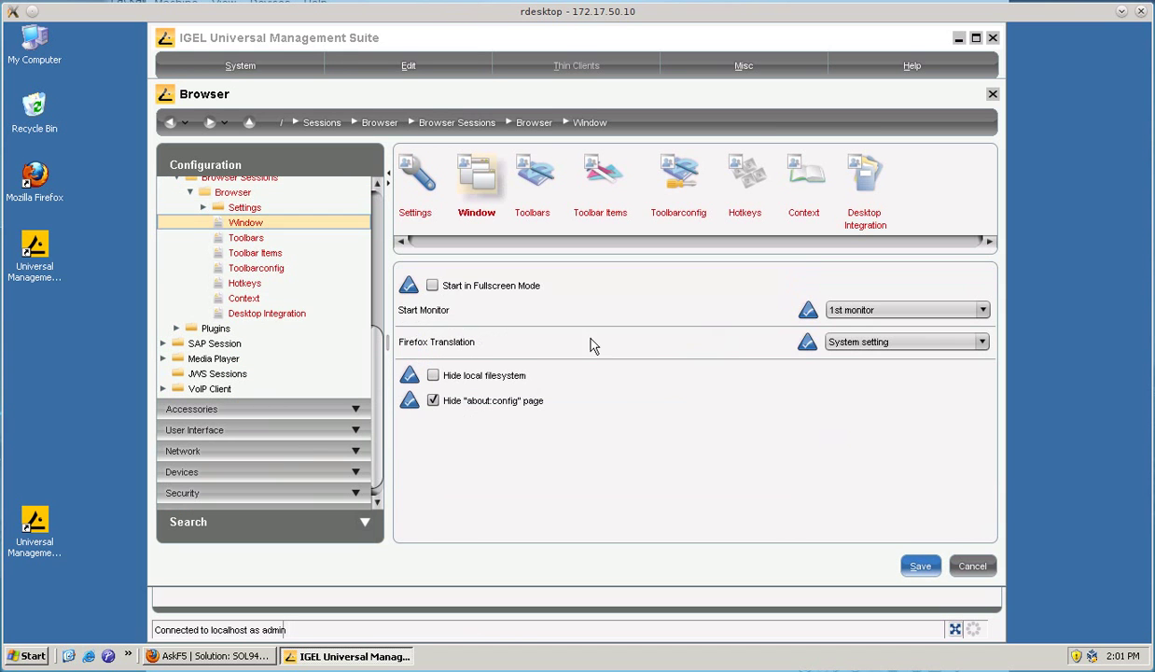
left_click(433, 400)
left_click(918, 566)
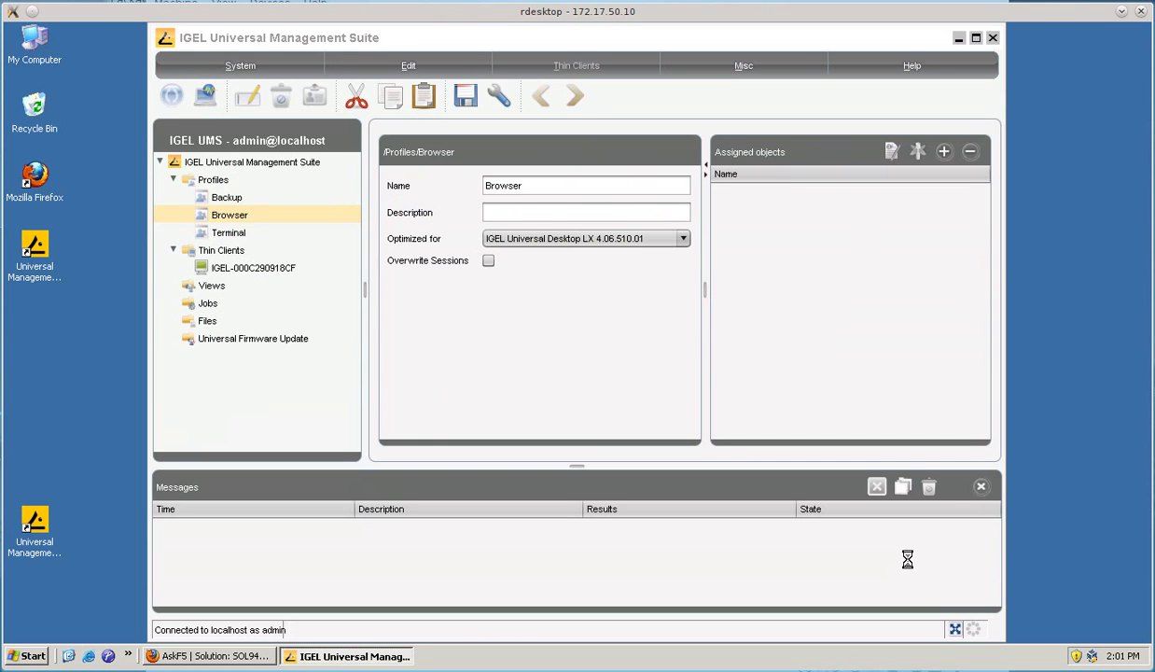
- Create a new profile named Custom Partition in the Profiles folder
right_click(211, 183)
left_click(232, 376)
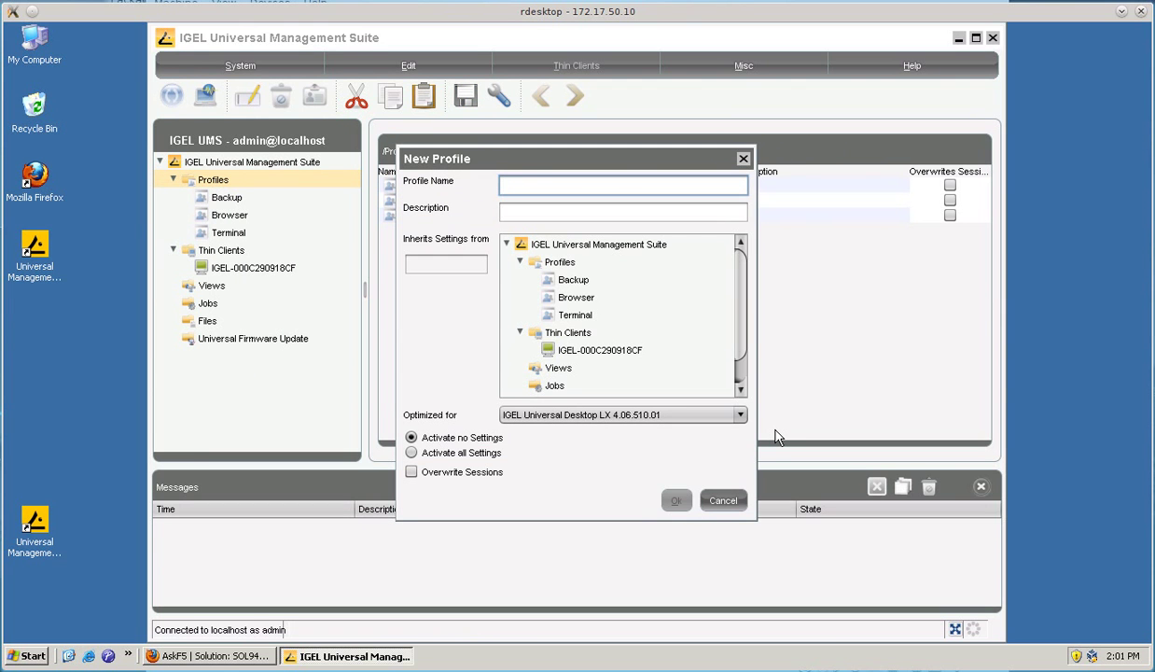
type("Custom Partition")
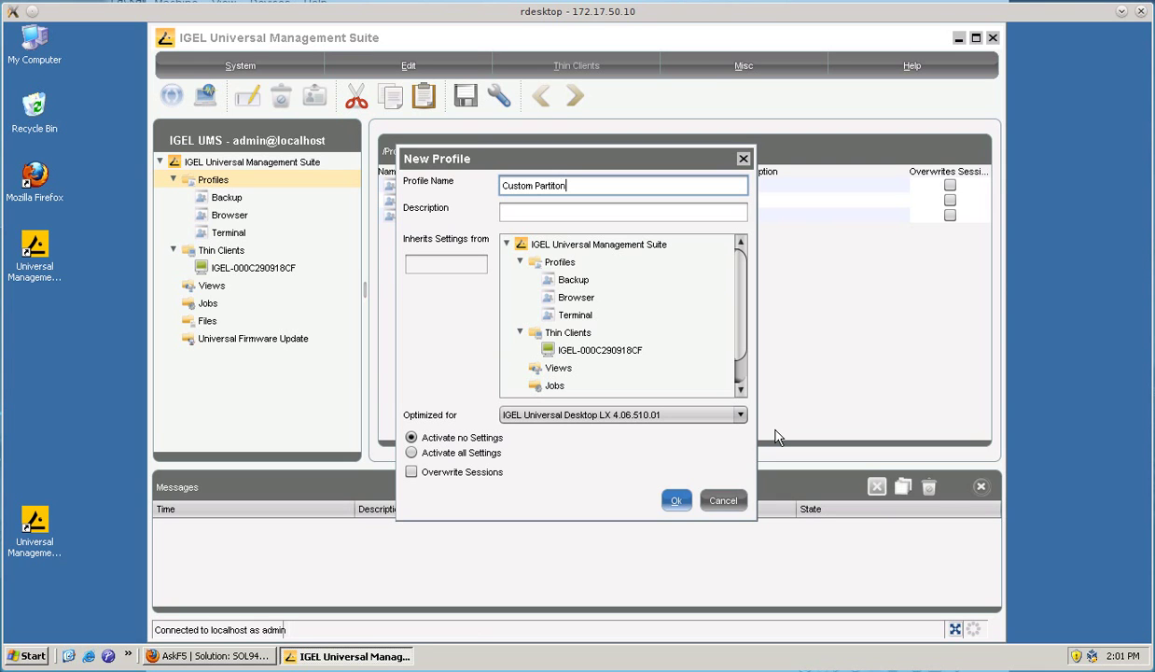
key("BackSpace")
key("BackSpace")
key("BackSpace")
key("BackSpace")
key("BackSpace")
key("BackSpace")
key("BackSpace")
key("BackSpace")
type("Partition Profil")
key("BackSpace")
key("BackSpace")
key("BackSpace")
key("BackSpace")
key("BackSpace")
key("BackSpace")
key("BackSpace")
left_click(676, 501)
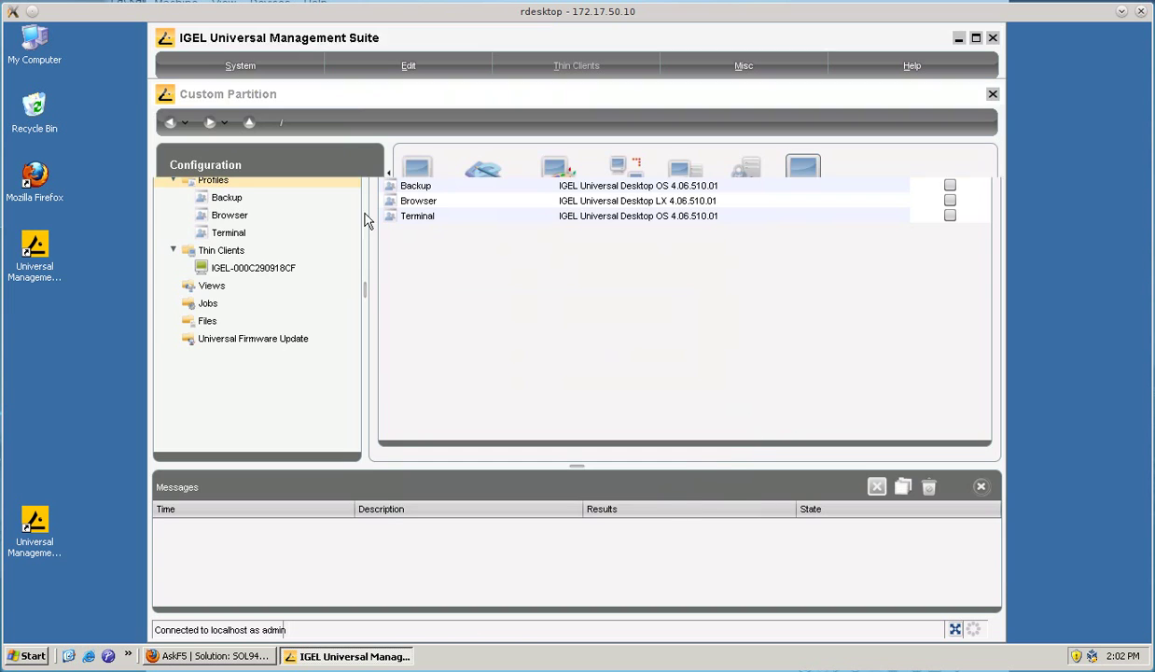
- Enable the custom partition with size 15m under Firmware Customization and save the profile
left_click(210, 314)
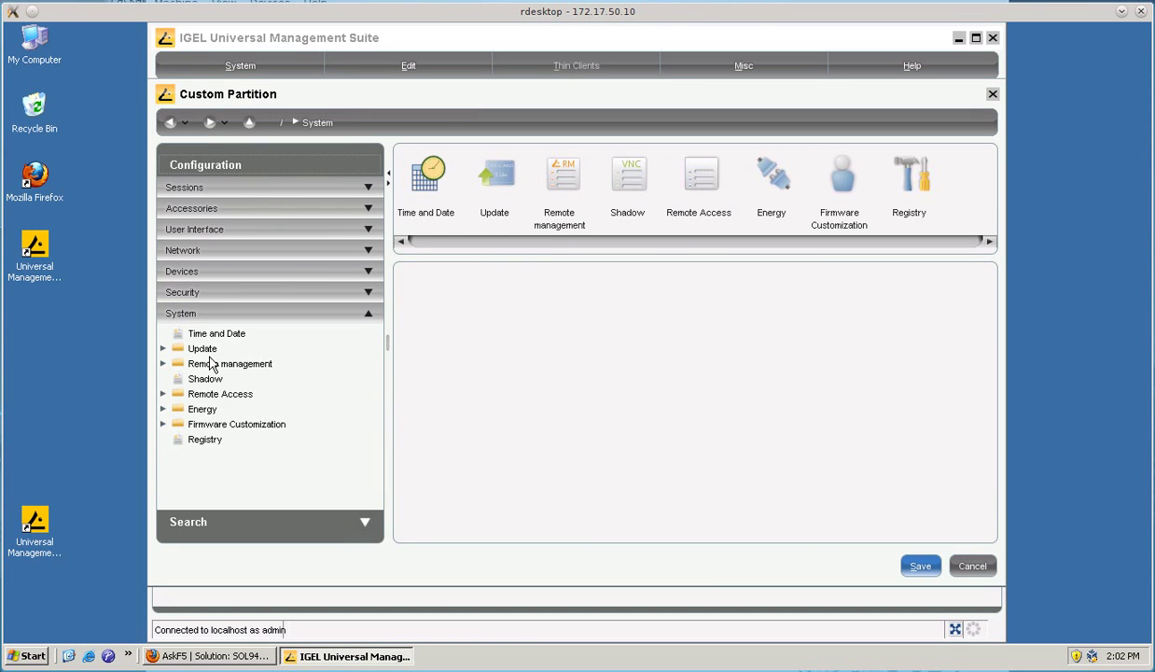
left_click(219, 425)
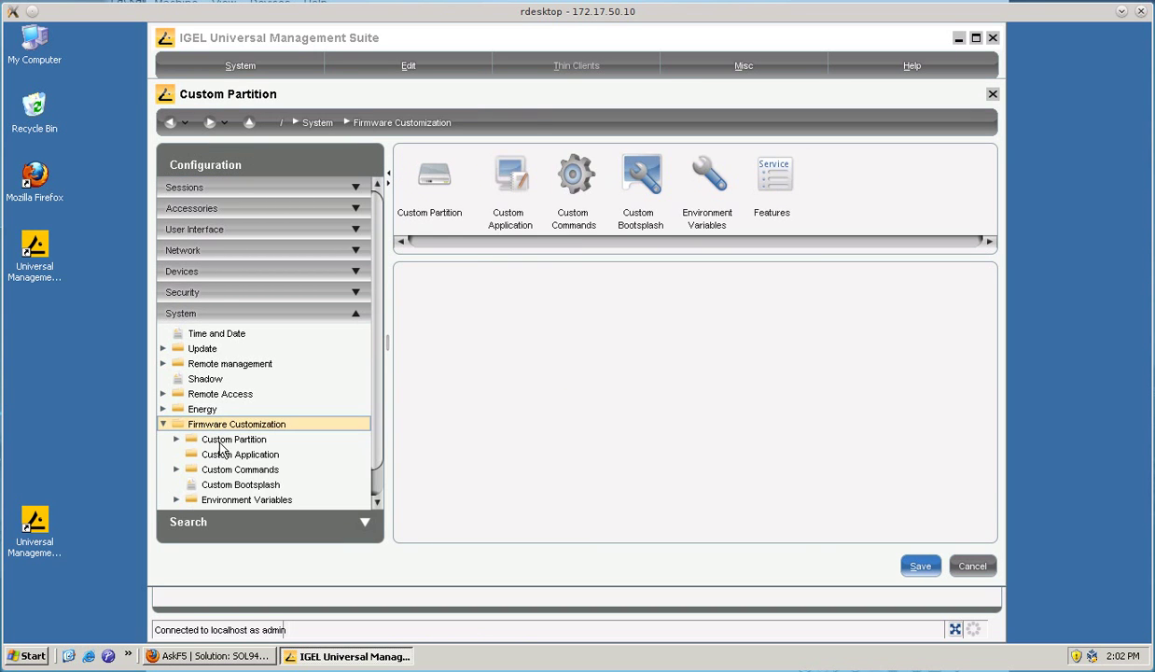
left_click(216, 440)
left_click(224, 455)
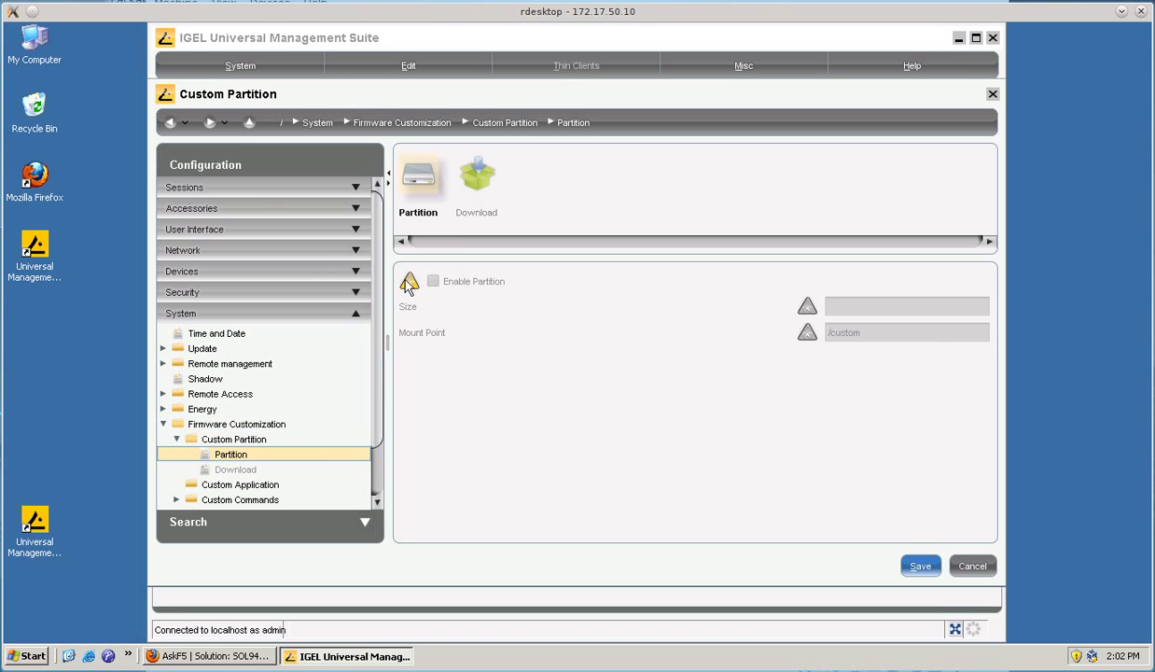
left_click(433, 280)
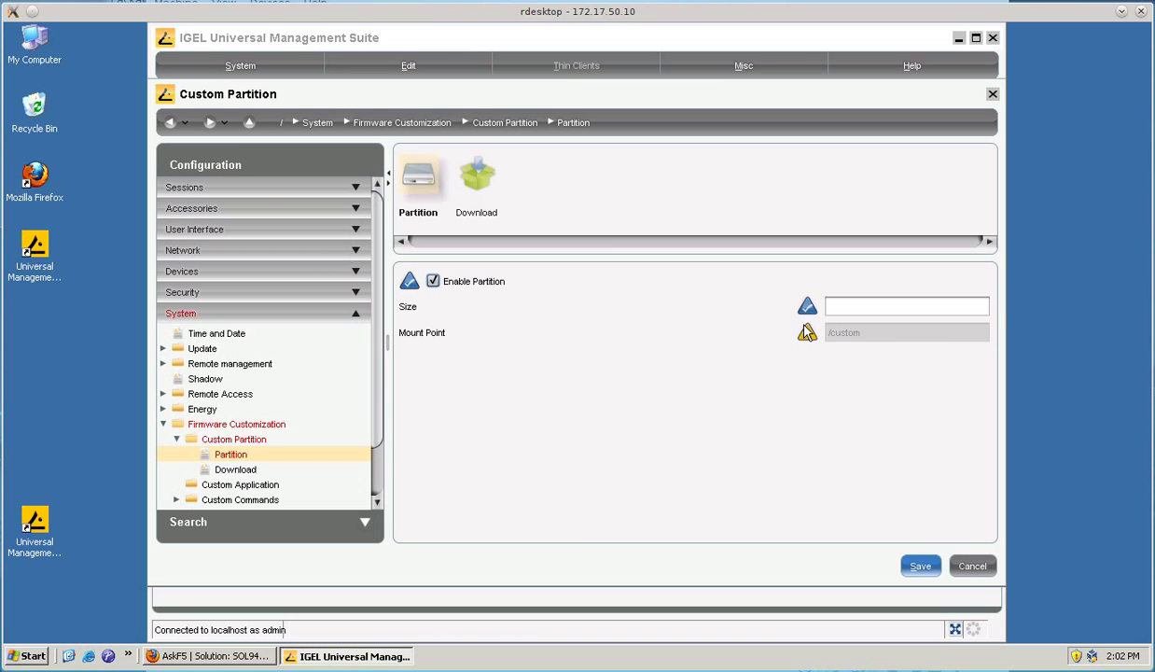
left_click(889, 306)
type("15m")
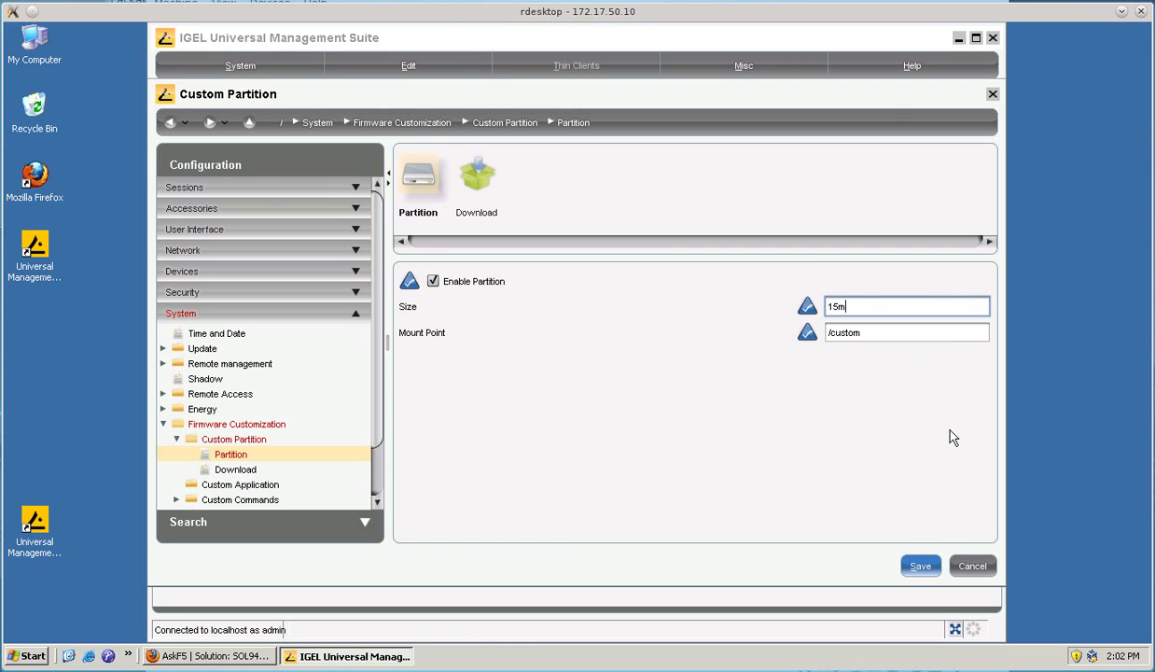
left_click(920, 565)
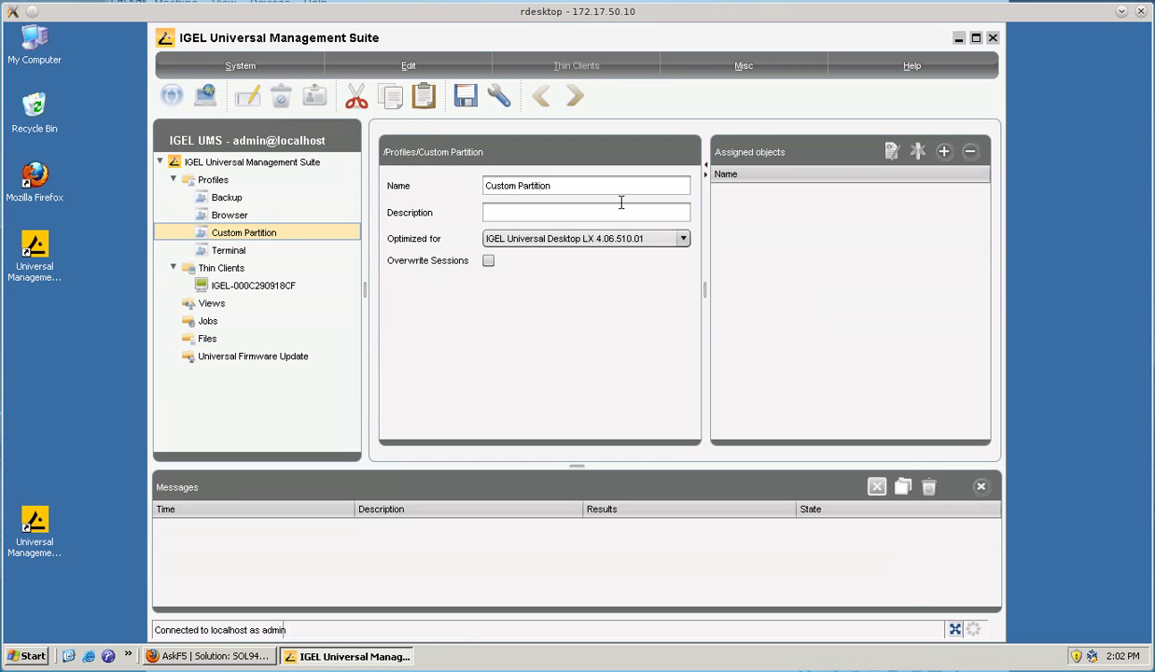
- Create a new profile named 'f5 ssl vpn download' in the Profiles folder
right_click(213, 179)
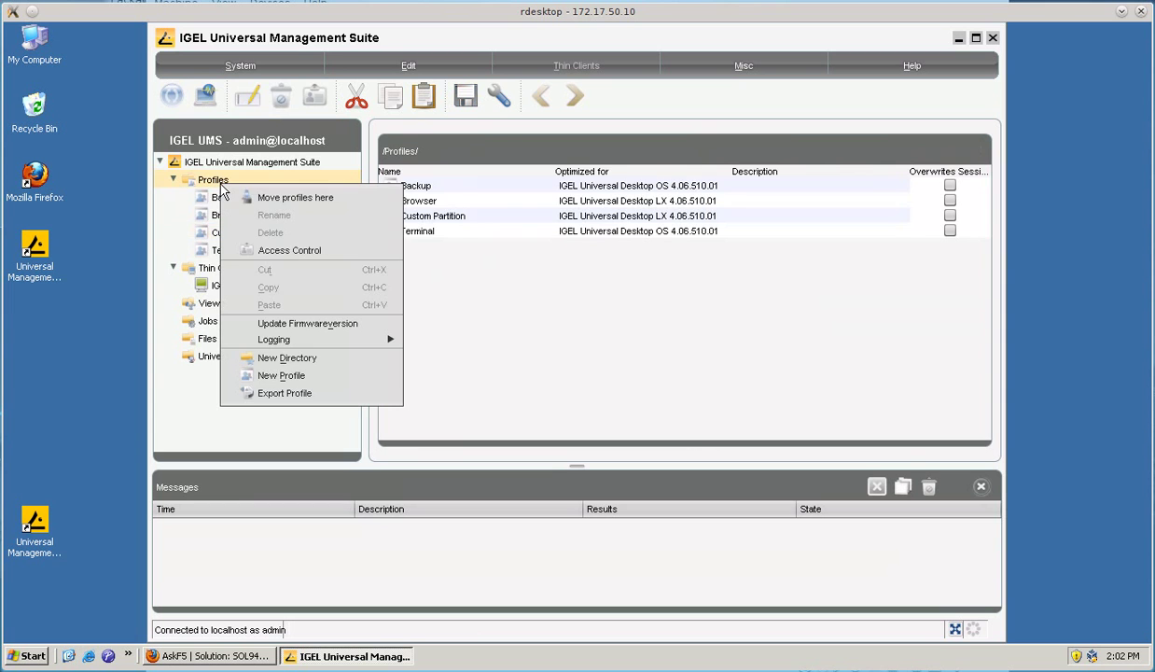
left_click(289, 375)
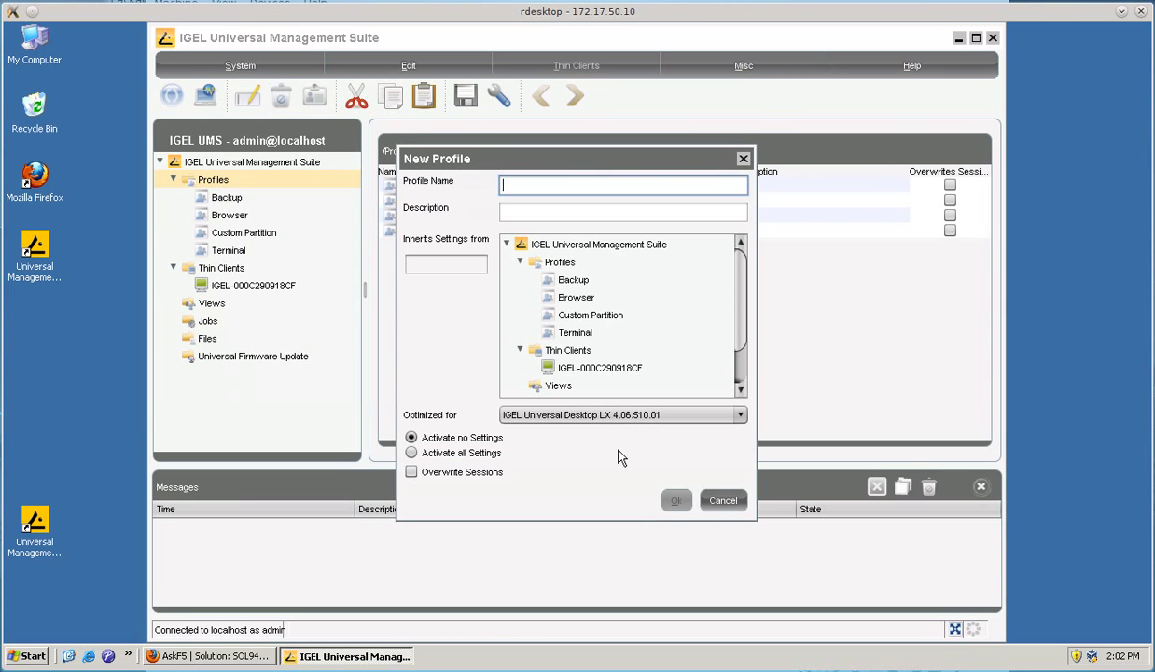
type("f5 ssl vp")
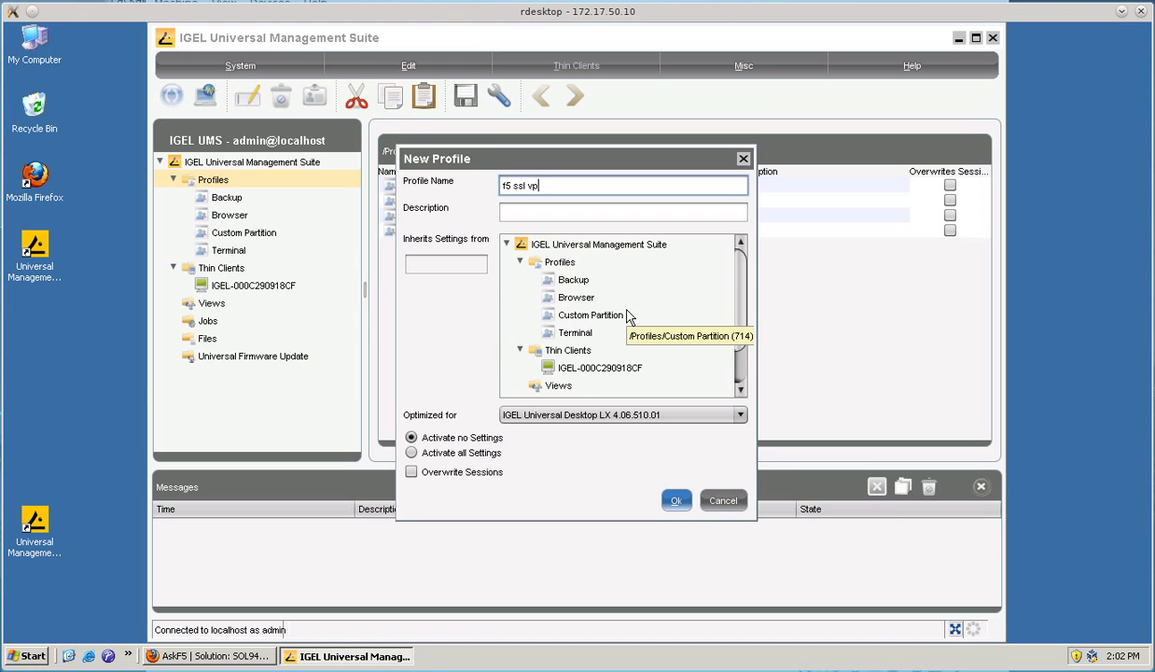
type("n download")
key("Return")
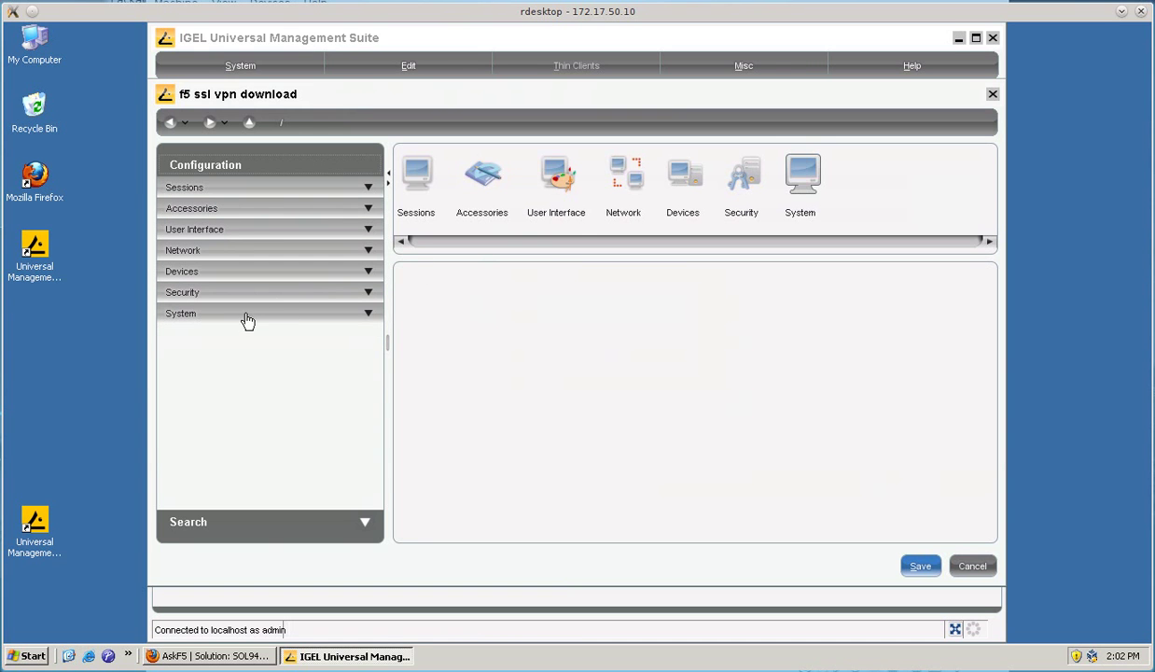
- Go to System > Firmware Customization > Custom Partition > Download in the profile configuration
left_click(241, 315)
left_click(223, 422)
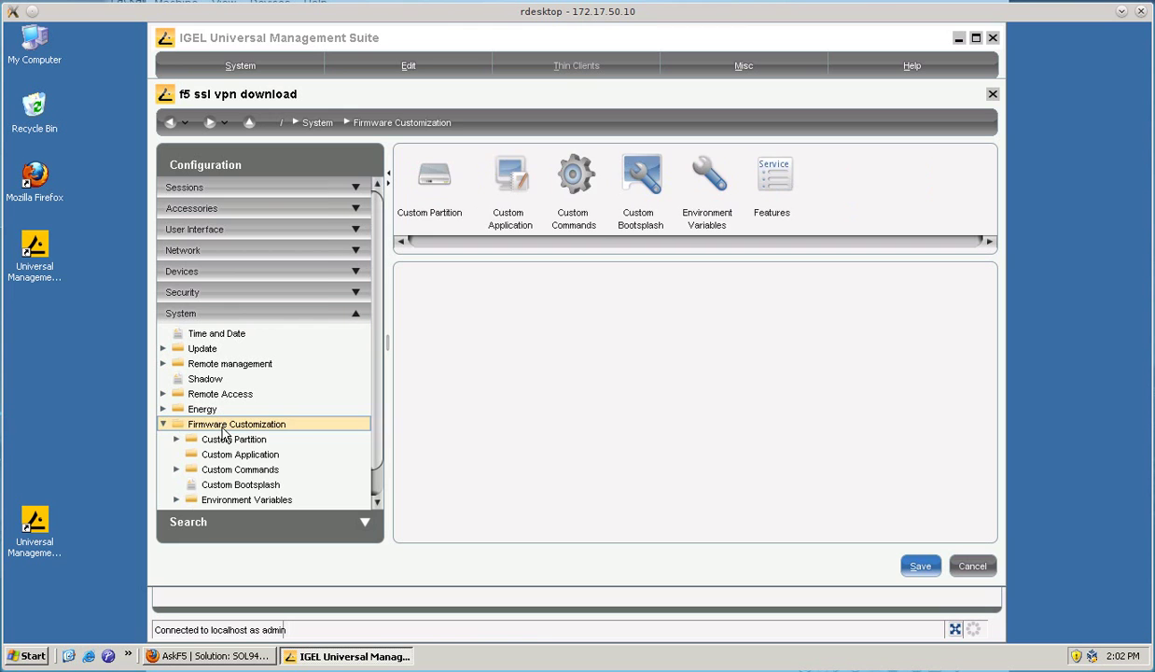
left_click(224, 438)
left_click(227, 469)
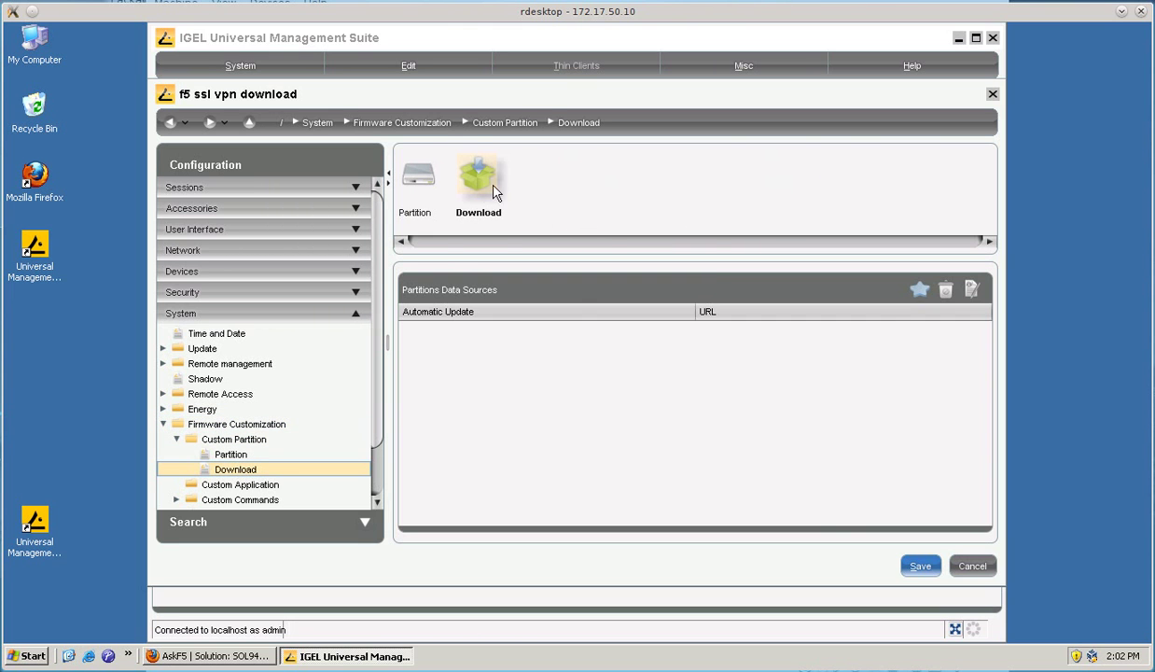
left_click(919, 289)
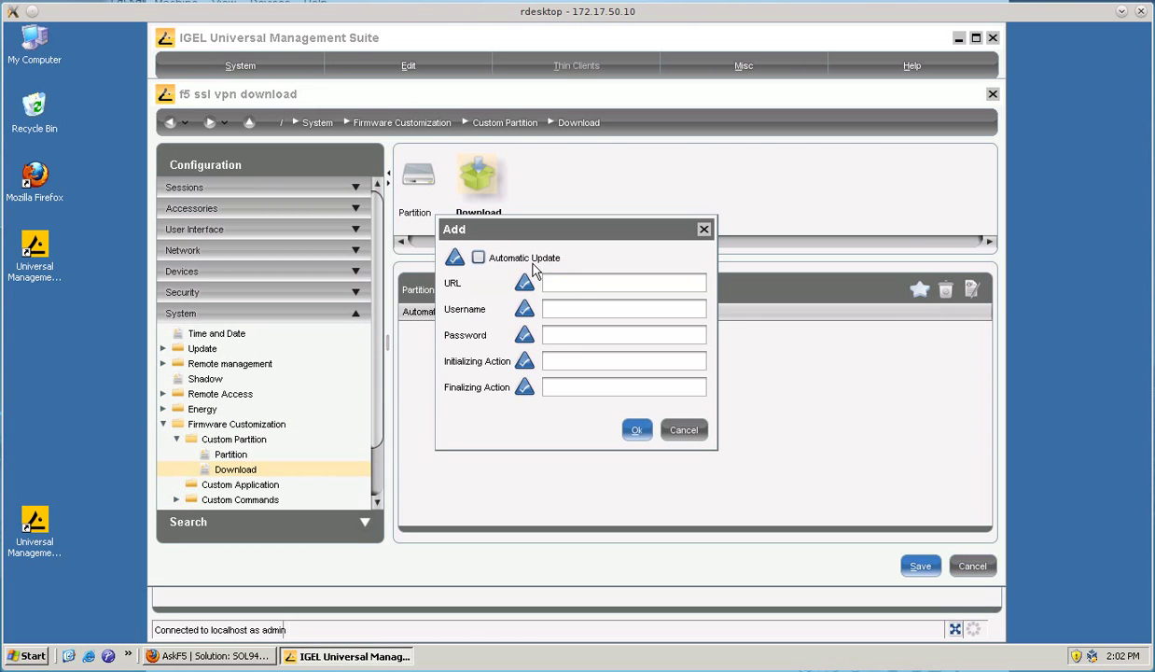
left_click_drag(539, 236, 518, 305)
left_click(559, 352)
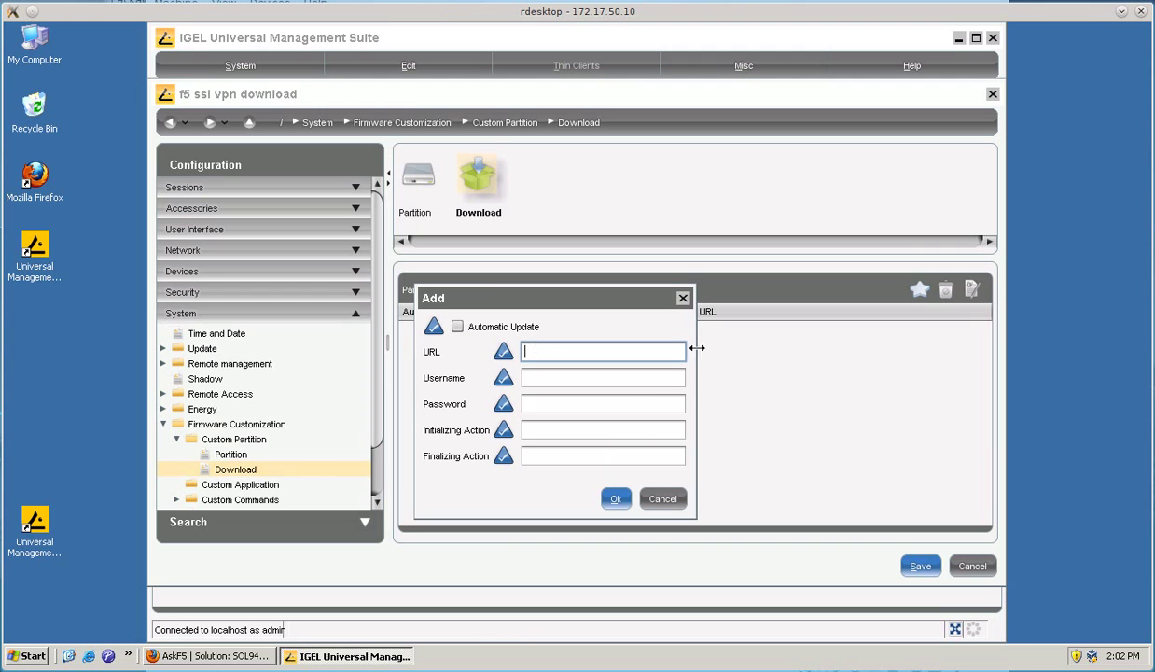
type("http://172.17.50.10:9080/")
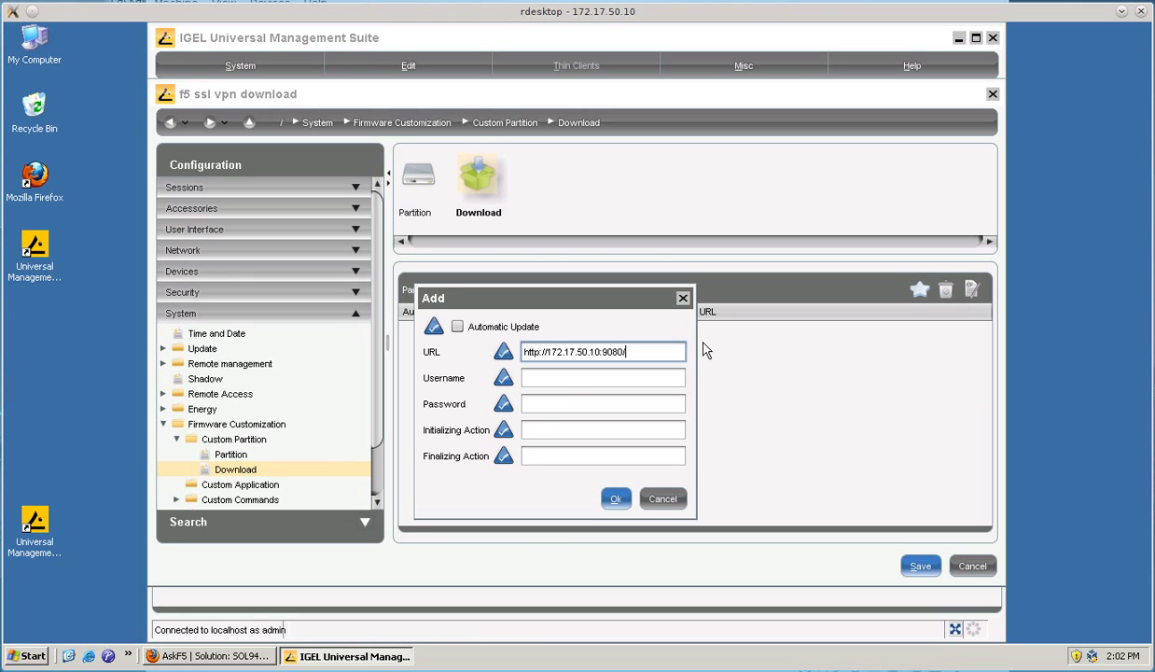
type("packages/")
type("f5ssl")
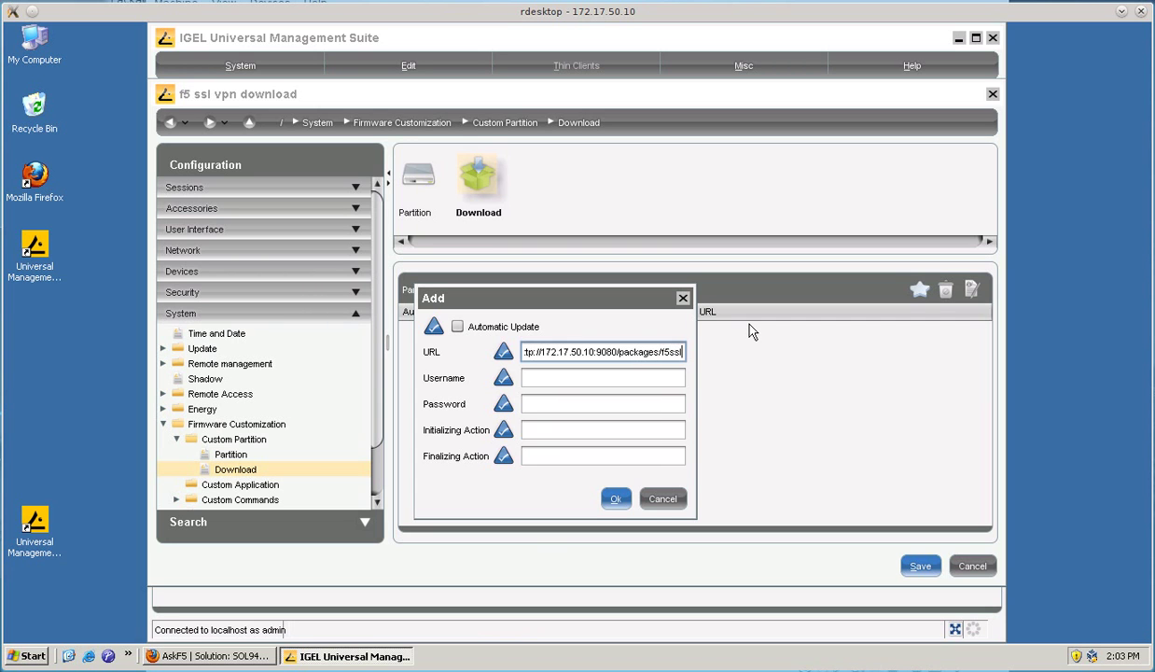
type("vpn.inf")
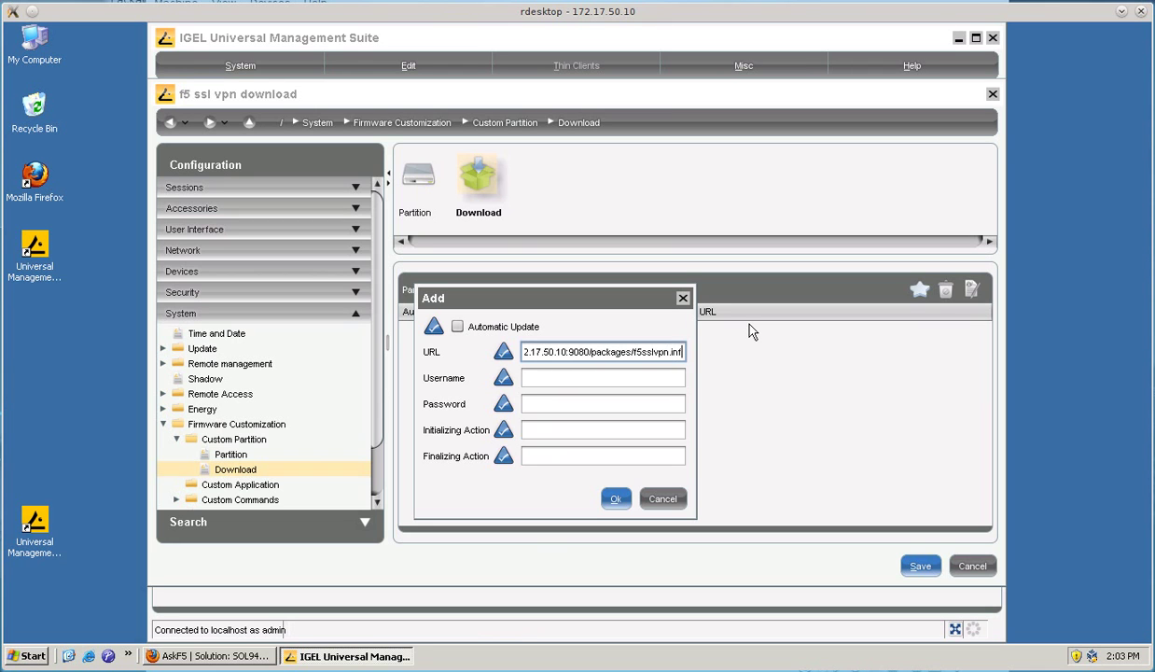
- Fill in the data source's login username and password, moving on to Initializing Action
key("Tab")
type("admin")
key("Tab")
type("admin")
key("Tab")
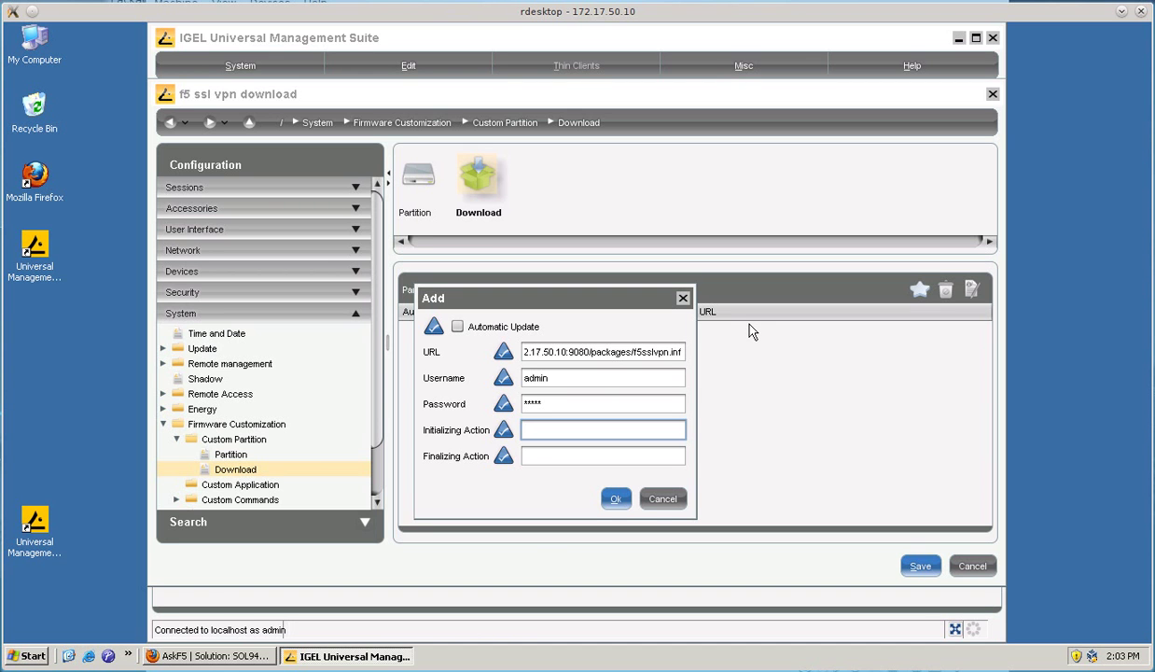
- Review steps 4–7 of the AskF5 SOL9438 article in Firefox, then minimize it
left_click(209, 656)
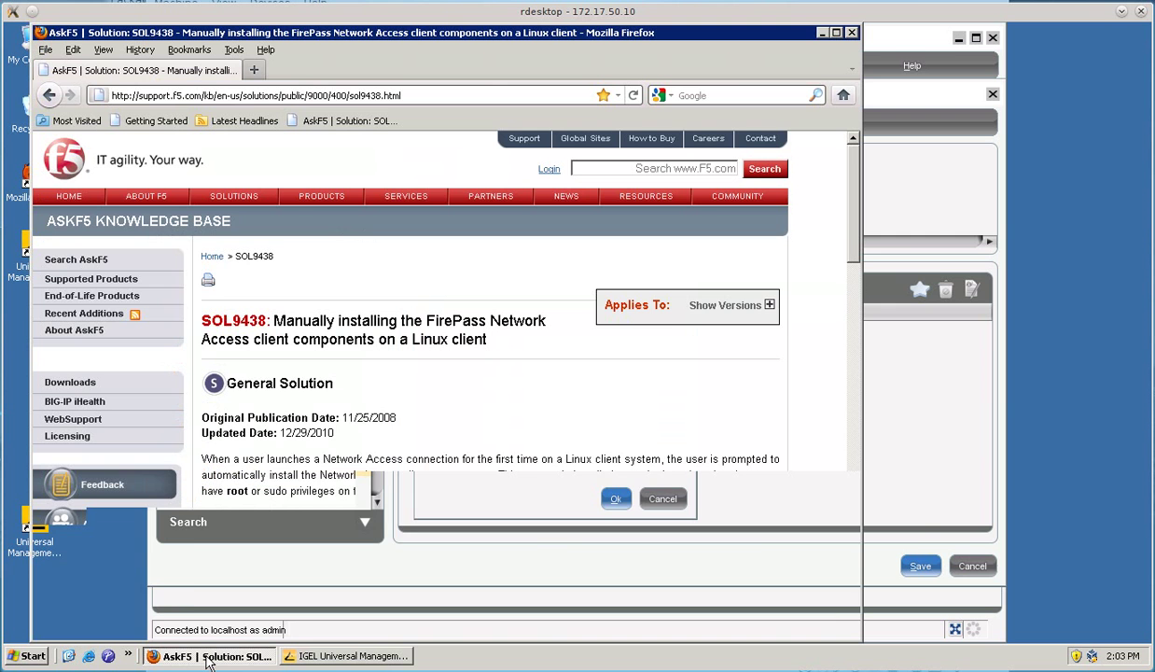
scroll(377, 438, "down", 2)
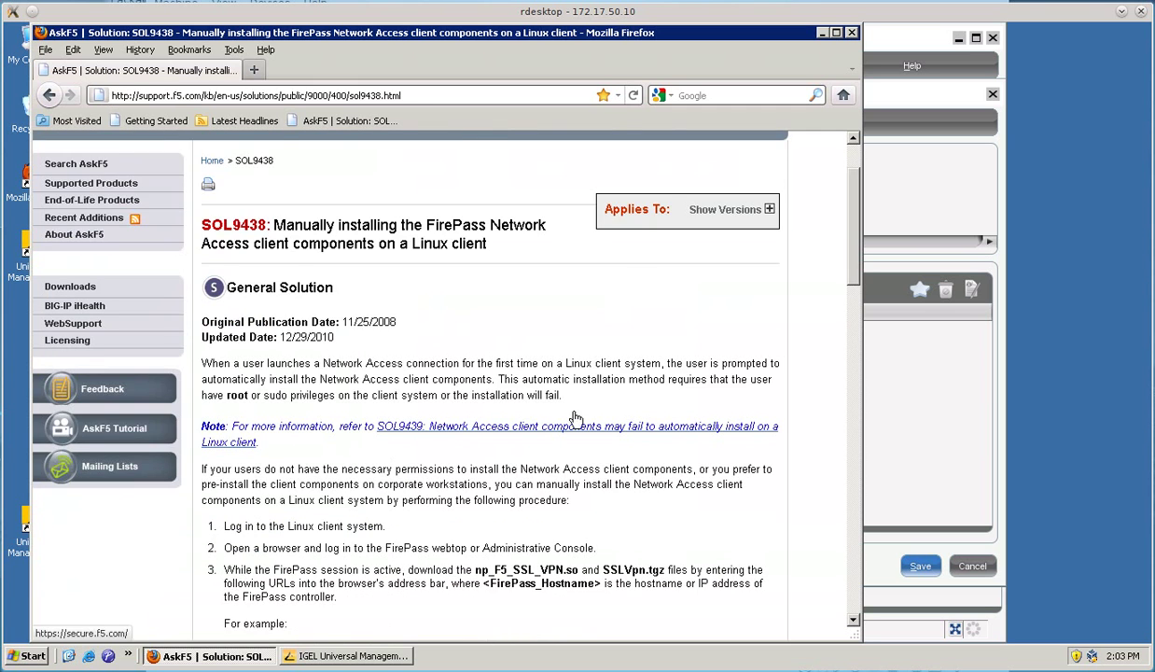
scroll(476, 385, "down", 10)
scroll(541, 448, "down", 2)
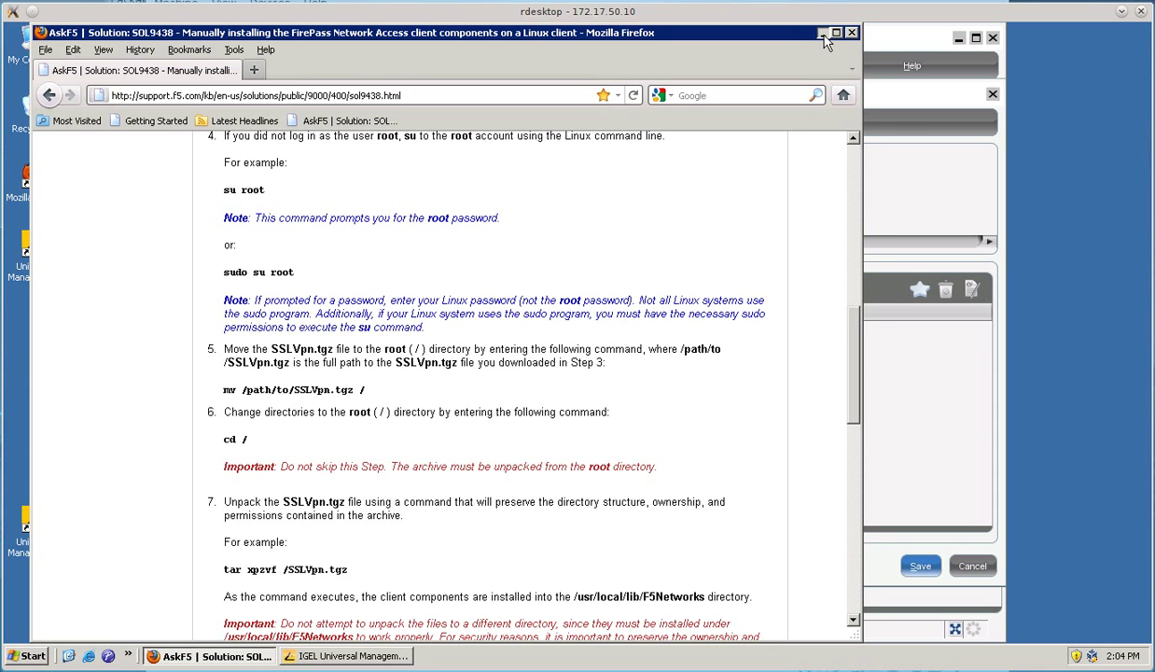
left_click(822, 34)
- Enter 'tar -xzf /custom/SSLVpn.tgz -C / ;' as the Initializing Action
type("tar -xzf")
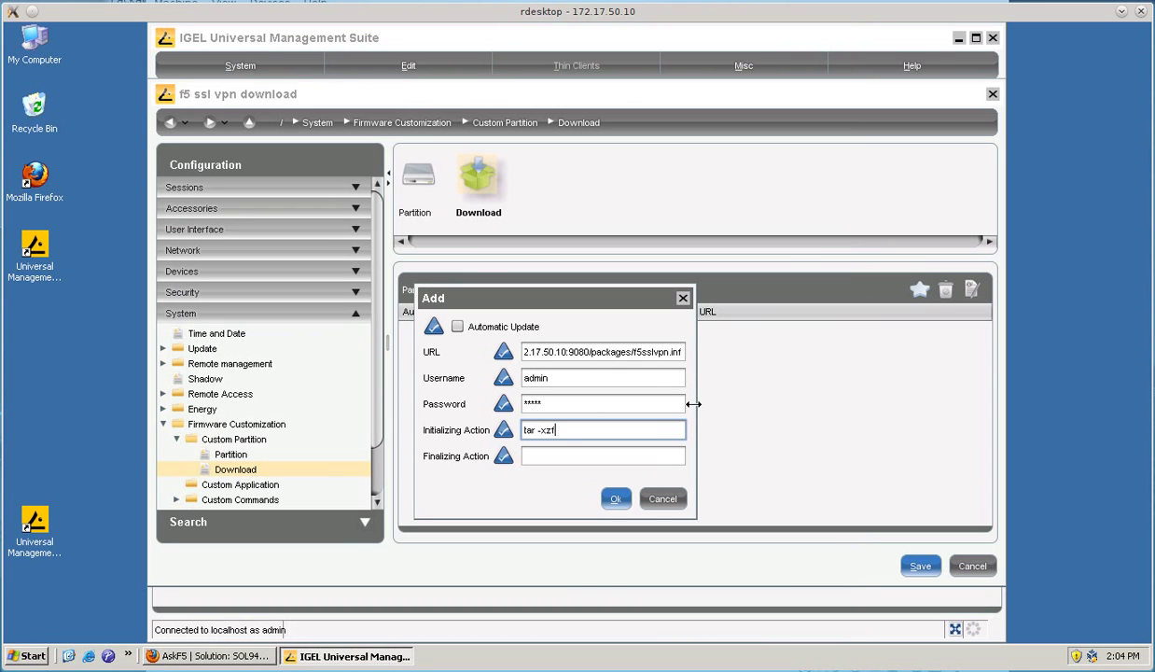
type(" /custom/SSLVpn.tgz -C / ;")
- Copy the plugin file name np_F5_SSL_VPN.so from the article's step 9 and return to UMS
left_click(213, 653)
scroll(505, 485, "down", 7)
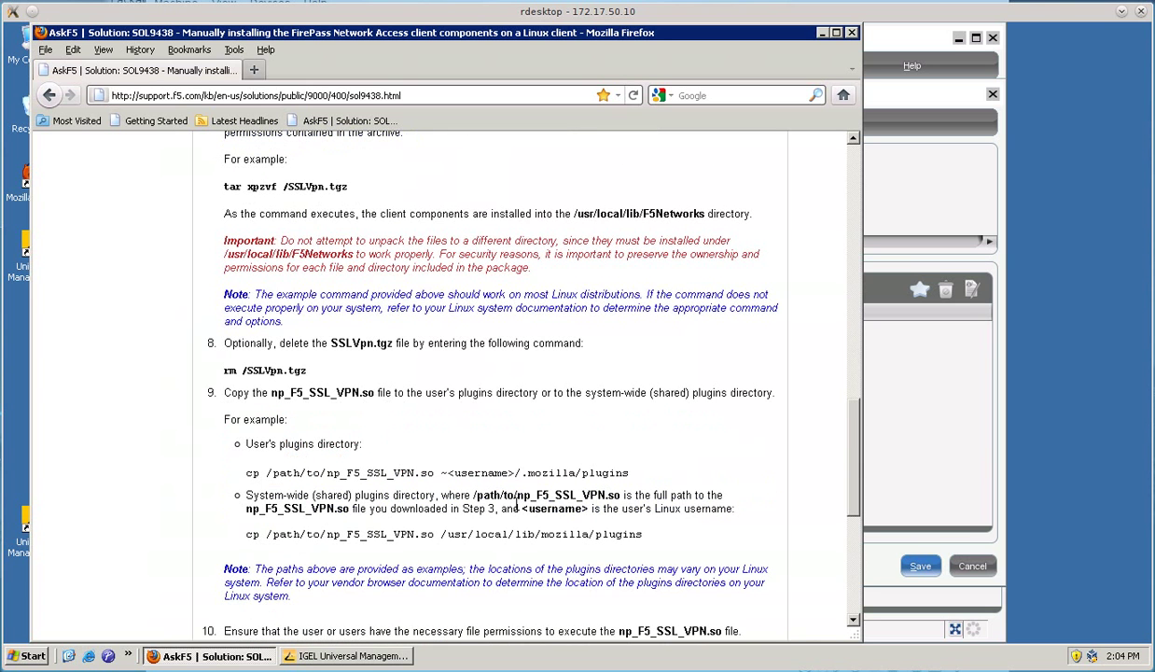
left_click_drag(325, 473, 436, 473)
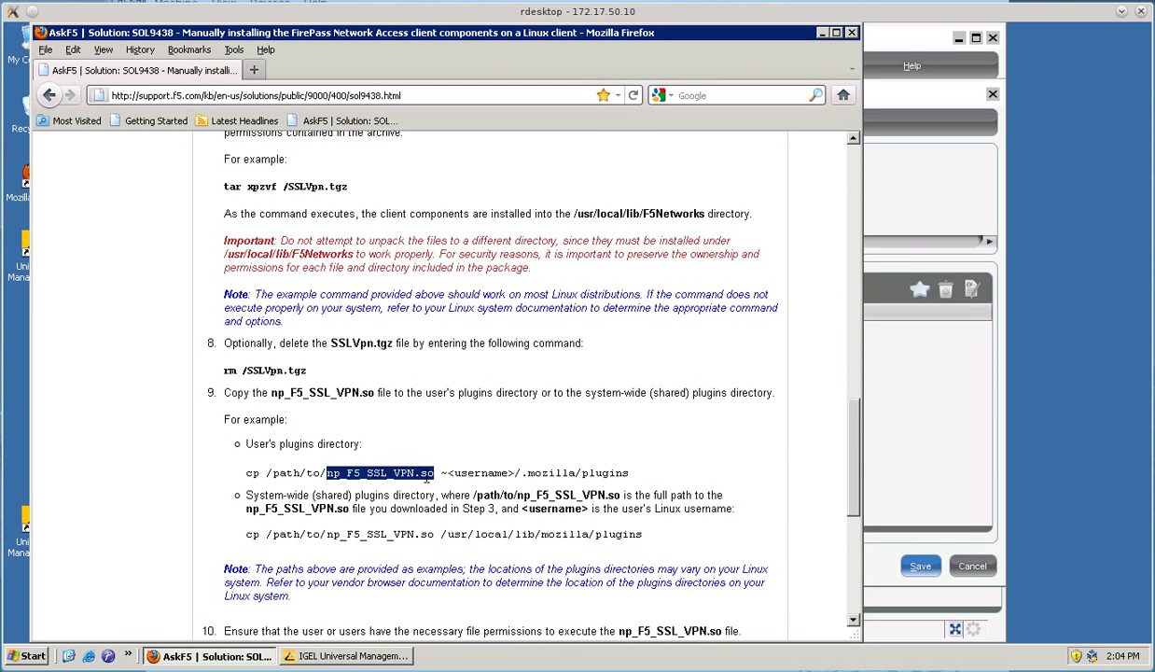
right_click(424, 475)
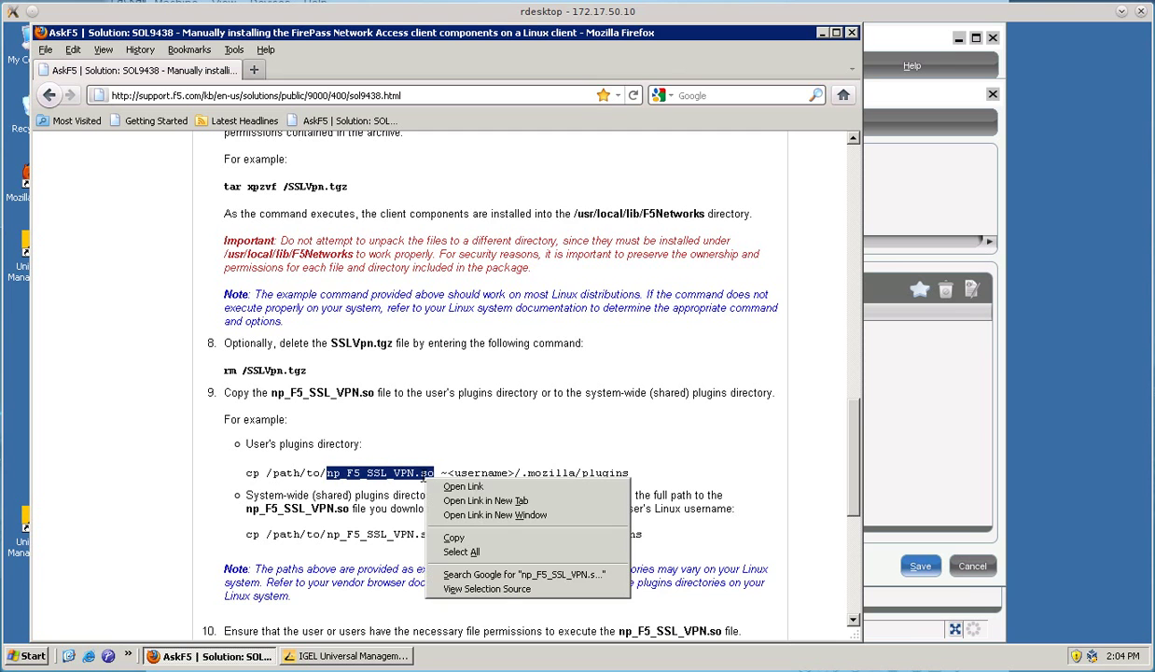
left_click(448, 537)
left_click(376, 656)
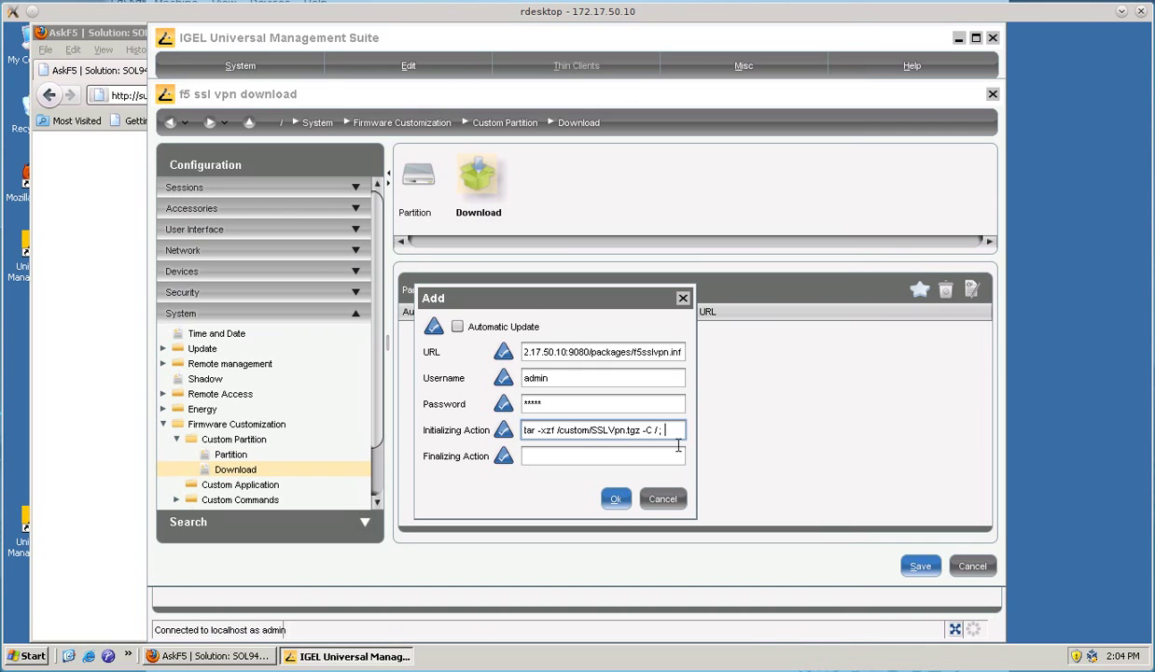
- Append 'cp /custom/np_F5_SSL_VPN.so /usr/lib/mozilla/plugins' to the Initializing Action and confirm the entry
type("cp /cus")
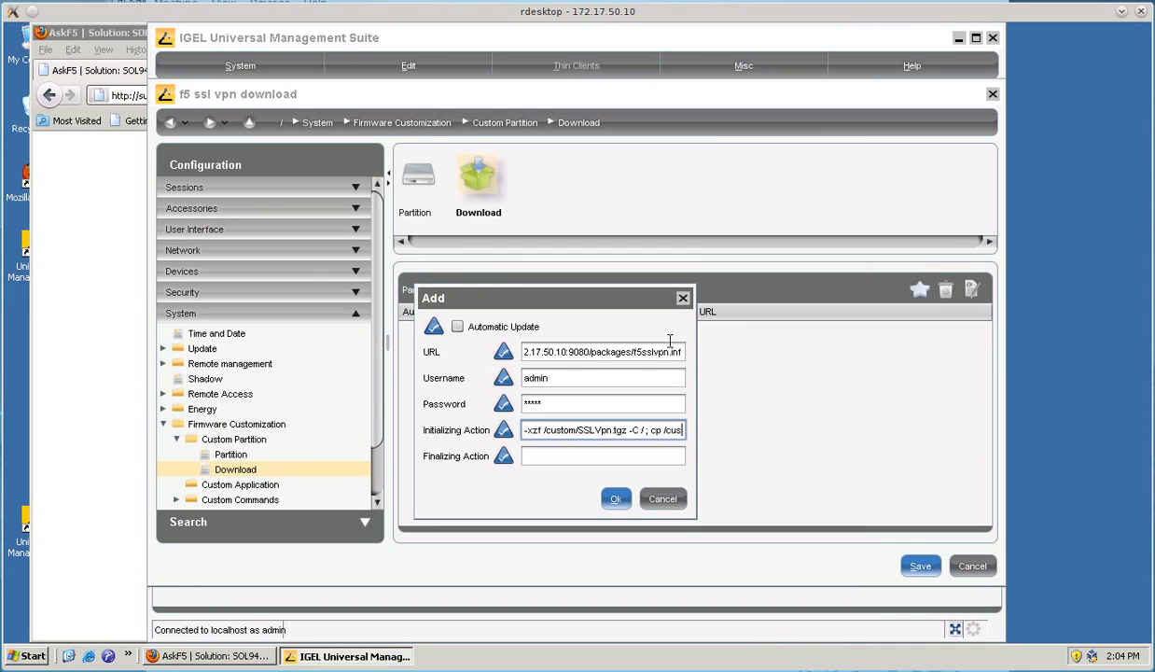
type("tom/np_F5_SSL_VPN.so")
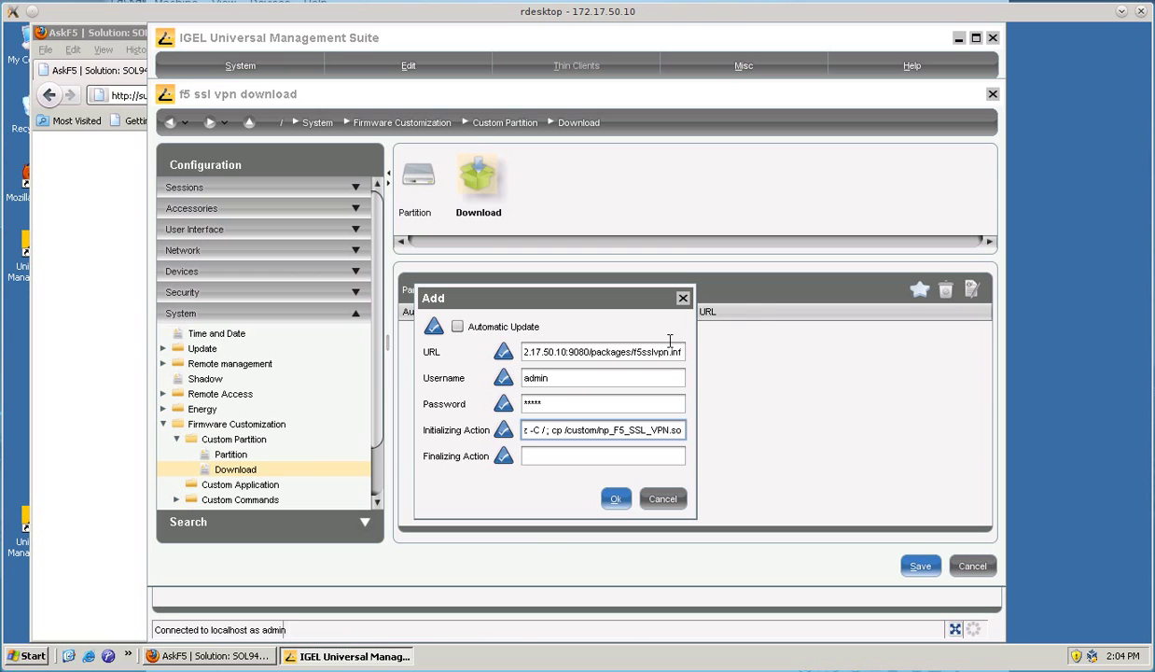
type(" /")
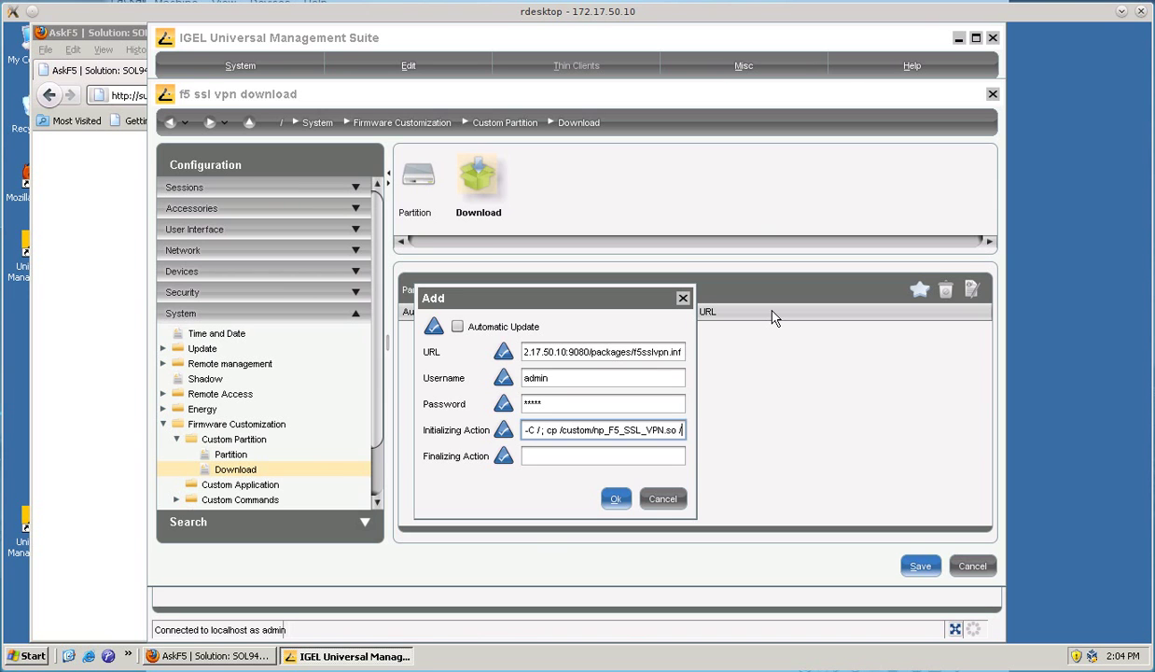
type("usr/lib")
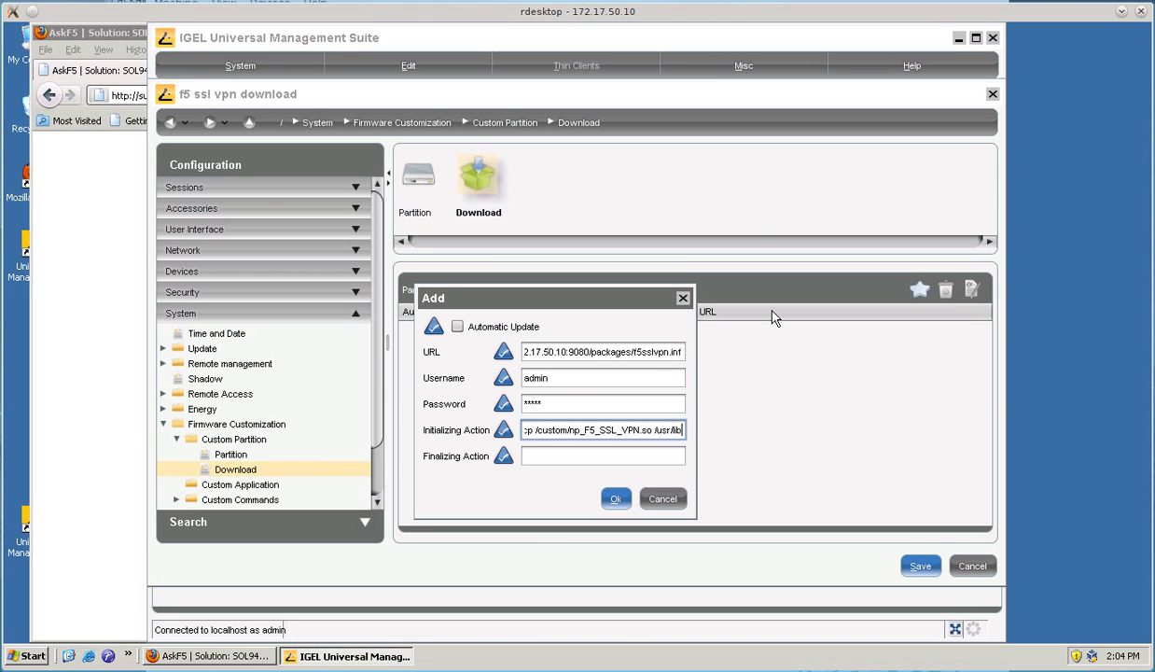
type("/mozill")
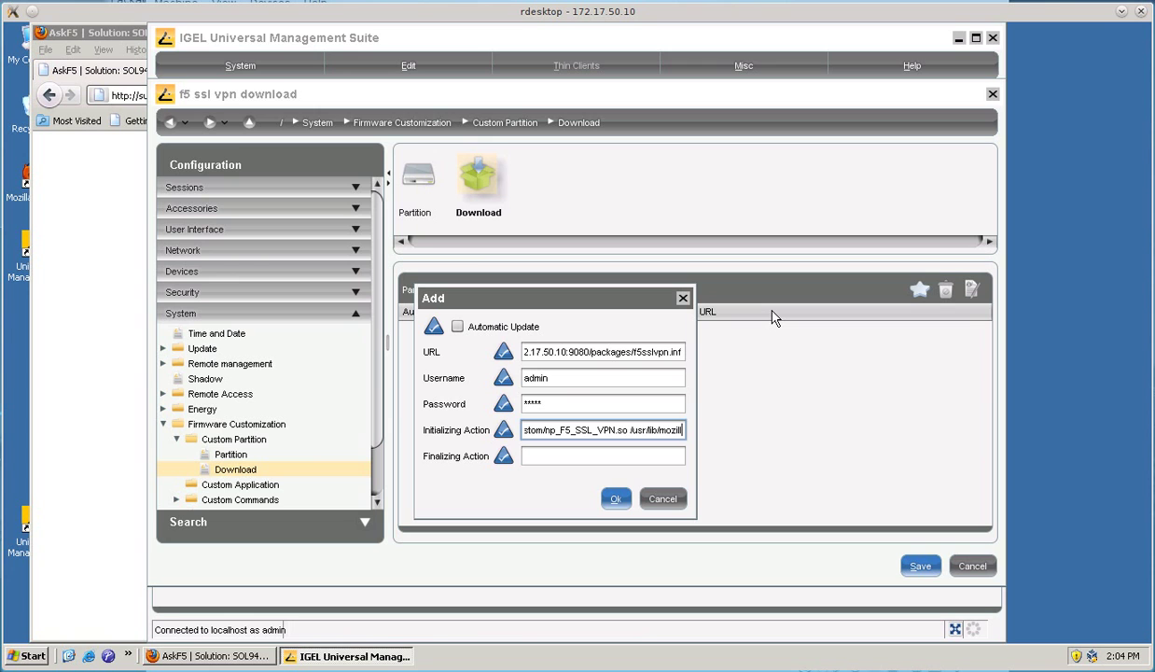
type("a/plugi")
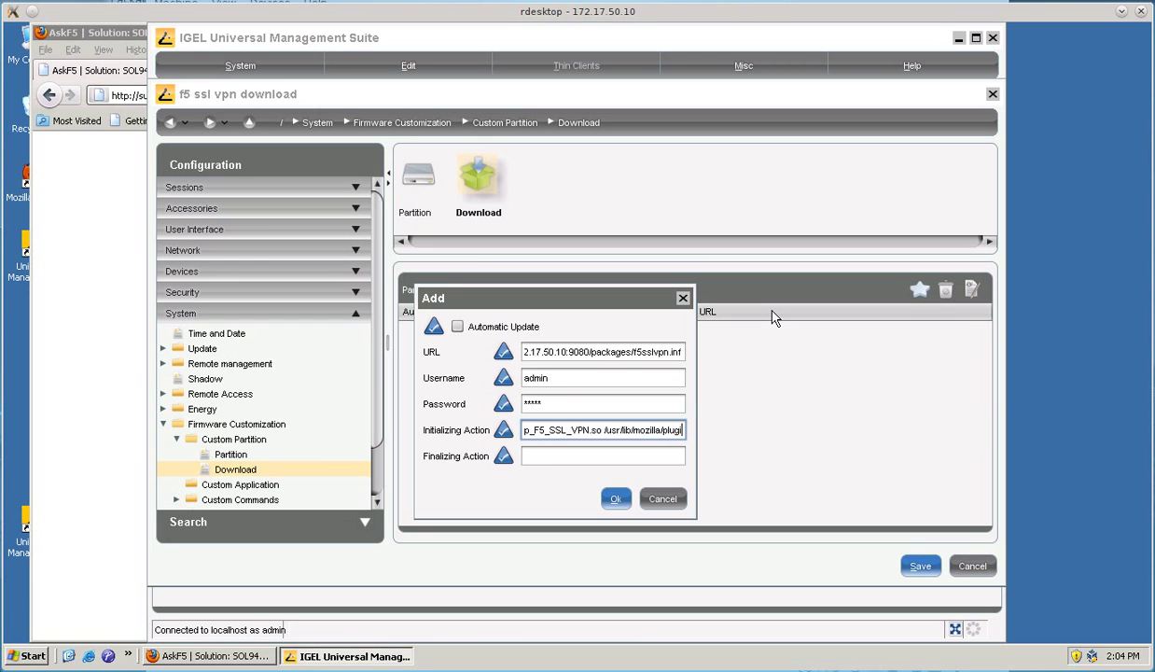
type("ns")
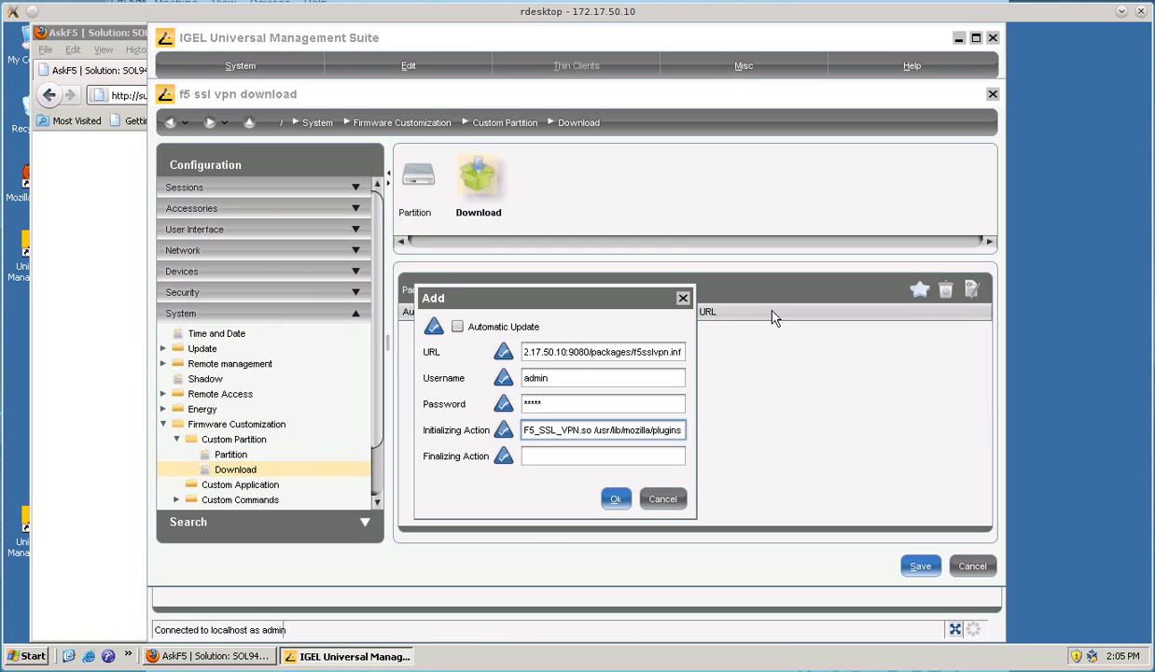
left_click(627, 496)
- Save the profile and review the four profiles assigned to the thin client
left_click(919, 566)
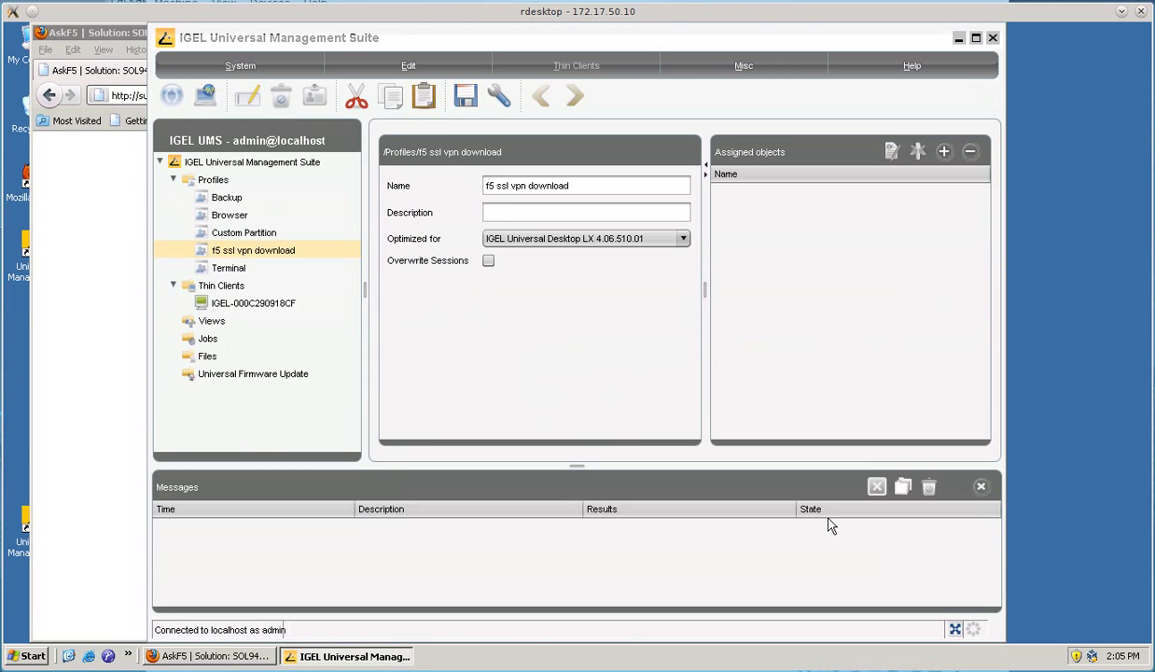
left_click(230, 218)
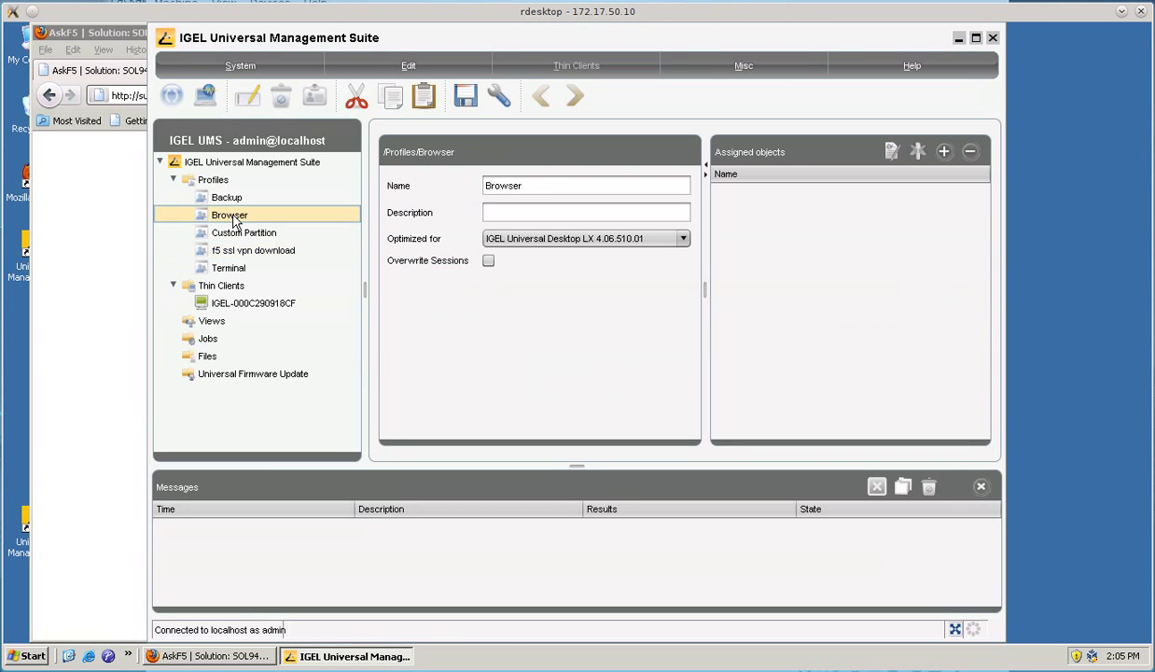
left_click(241, 251, "shift")
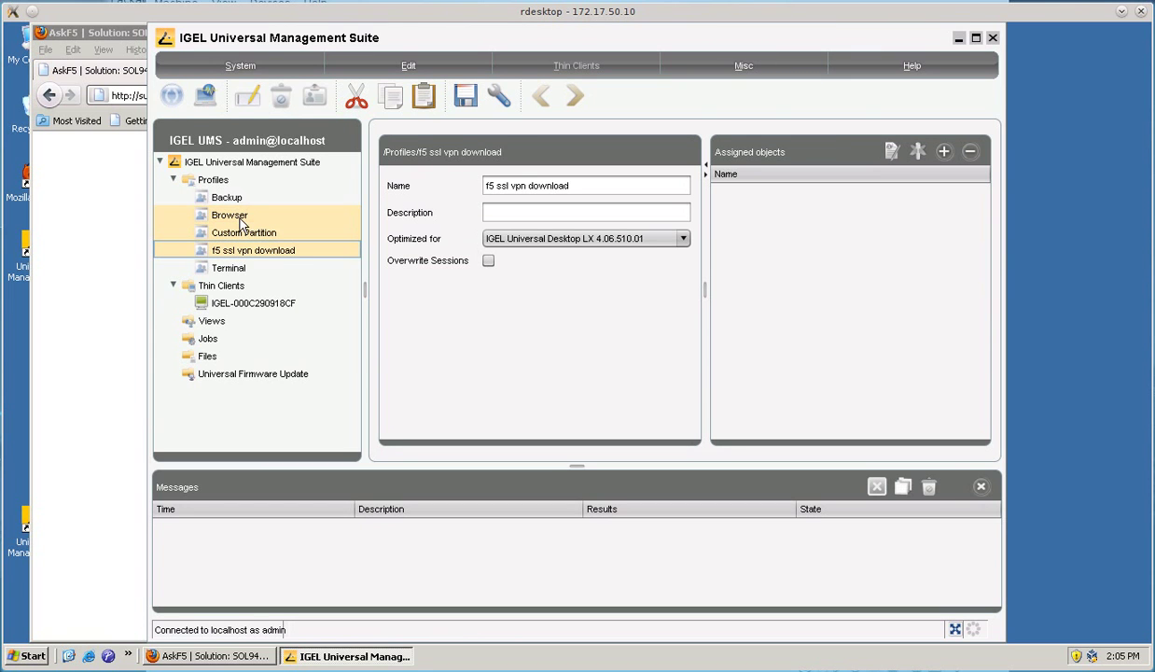
left_click(205, 304, "ctrl")
left_click(271, 307)
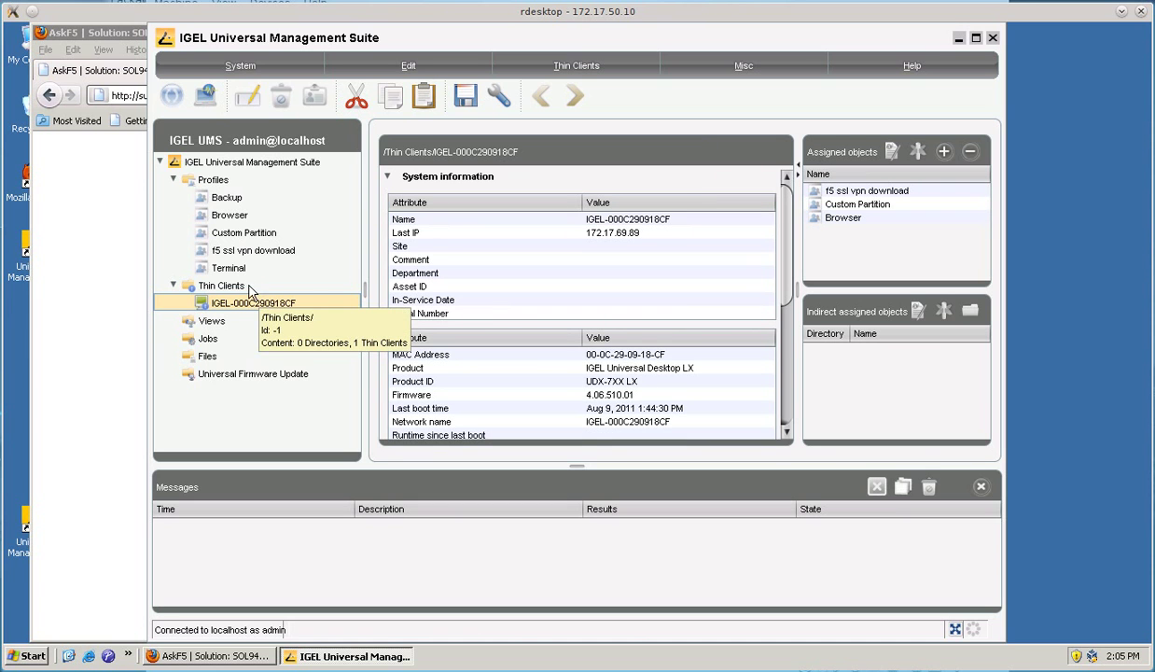
left_click(235, 269)
left_click(296, 304)
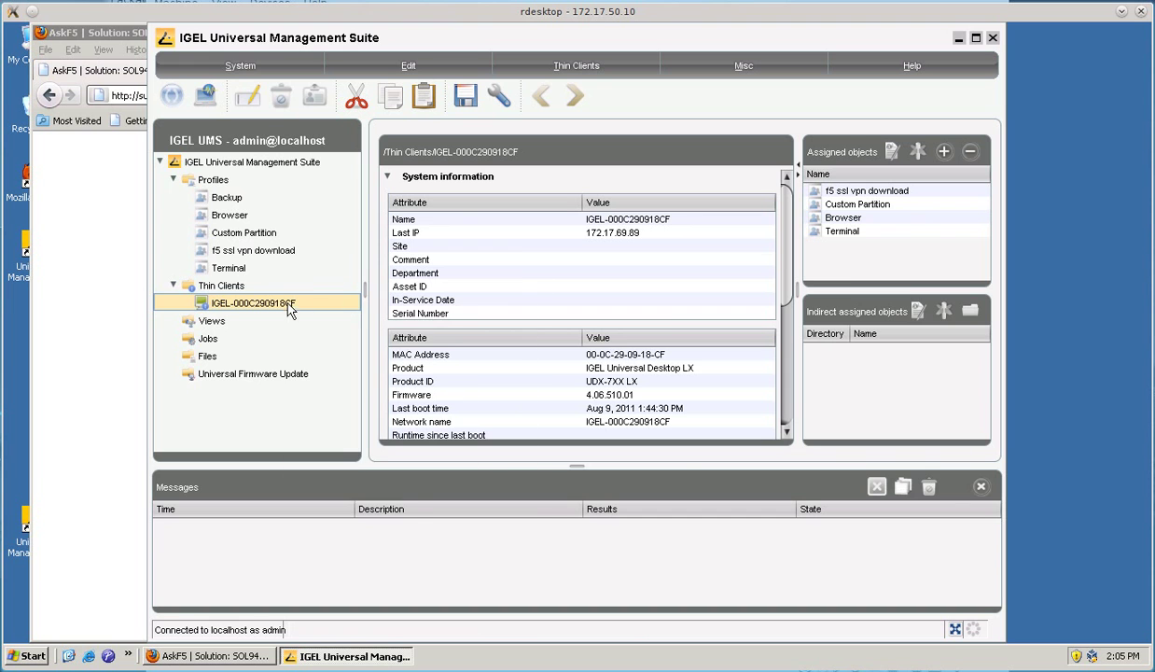
- Push settings UMS->TC to thin client IGEL-000C290918CF and confirm
right_click(290, 302)
mouse_move(355, 470)
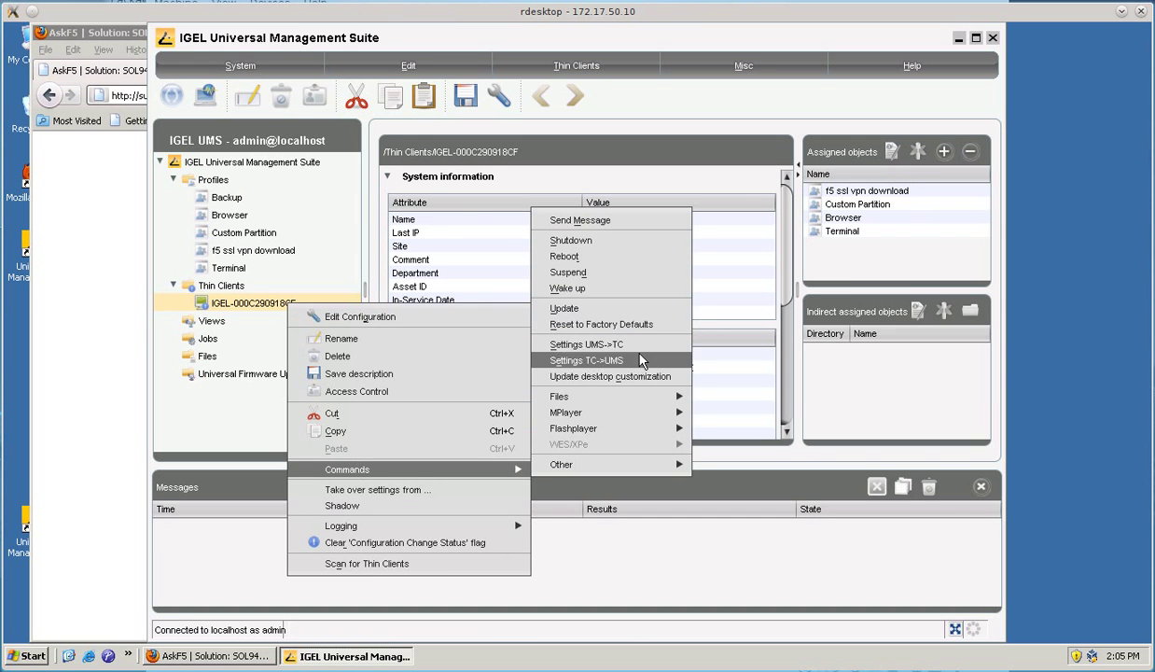
left_click(617, 337)
left_click(575, 417)
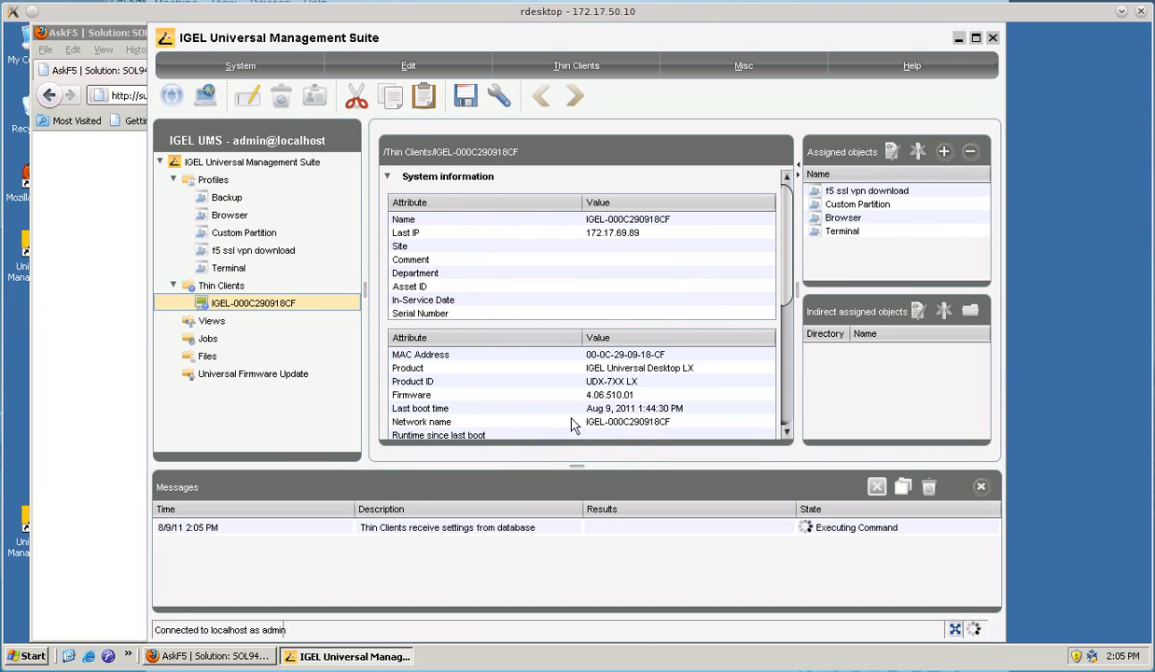
- On the thin client's desktop, apply the new configuration and attempt a reboot
key("alt+Tab")
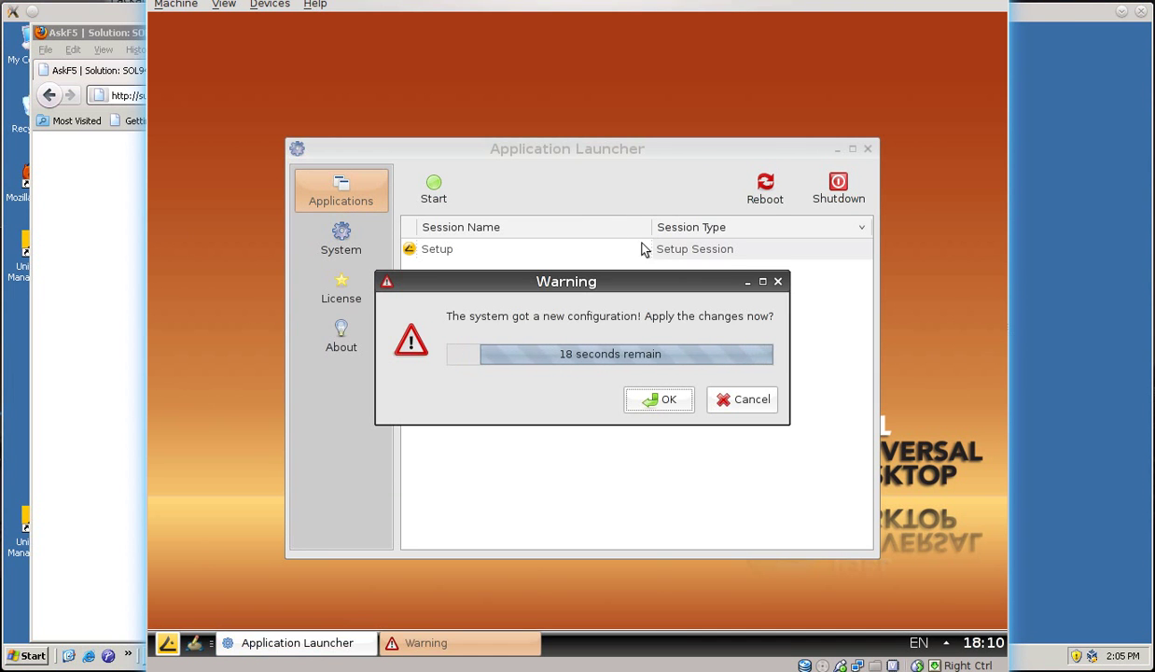
left_click(654, 404)
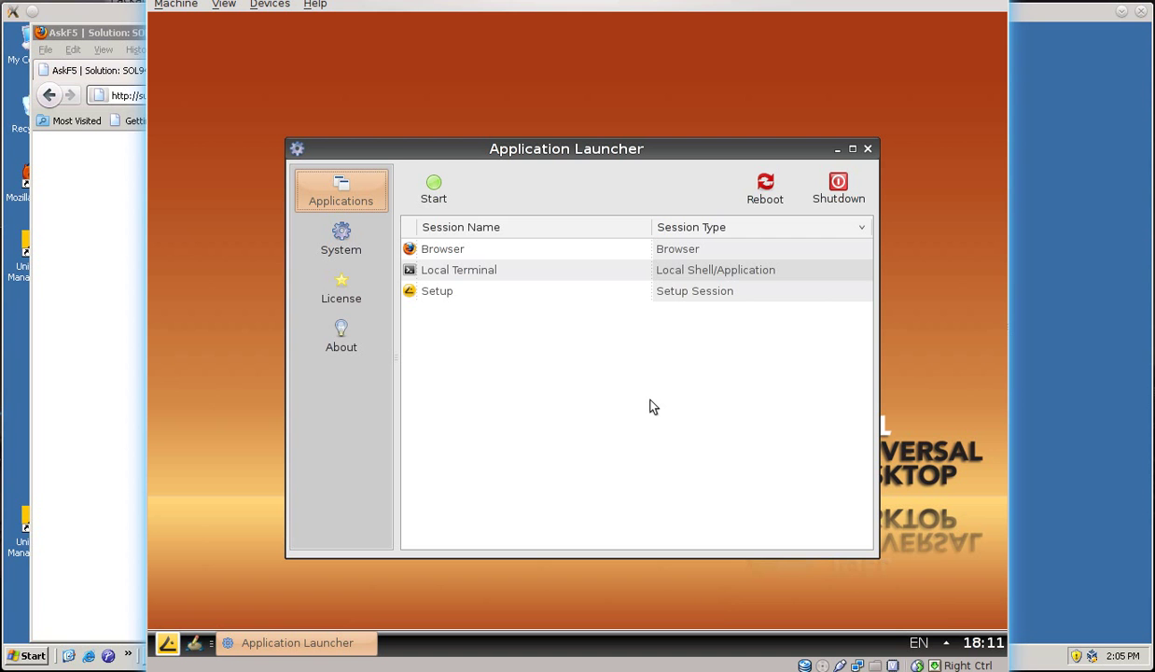
left_click(760, 200)
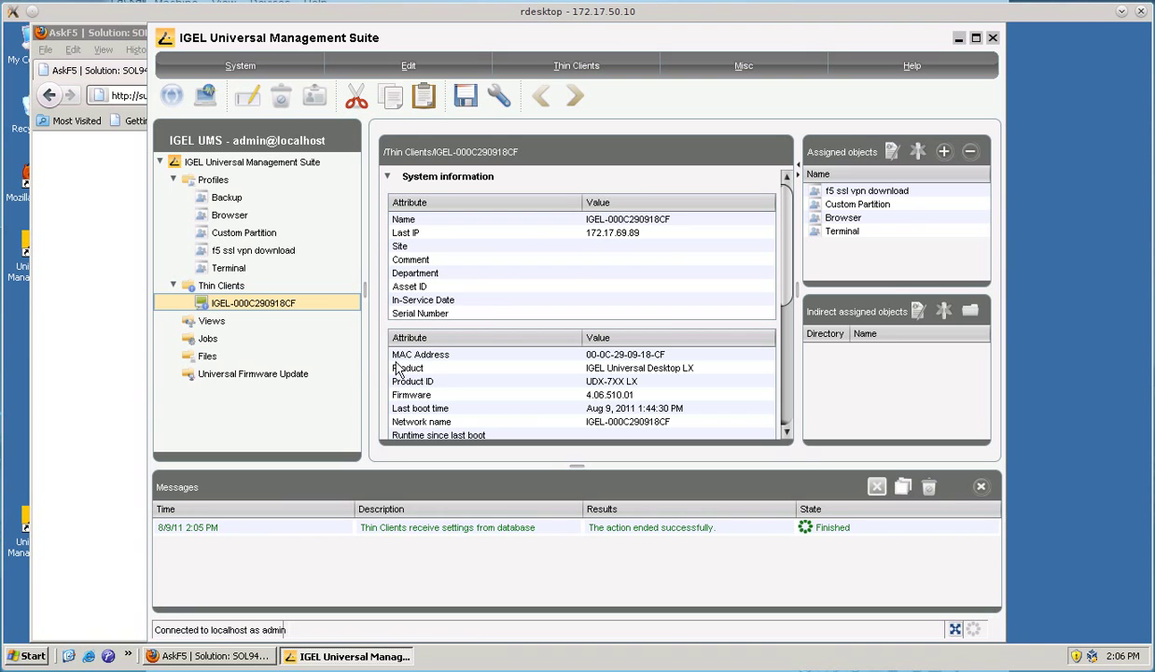
- Reboot thin client IGEL-000C290918CF via Commands > Reboot and acknowledge its reboot warning
right_click(316, 304)
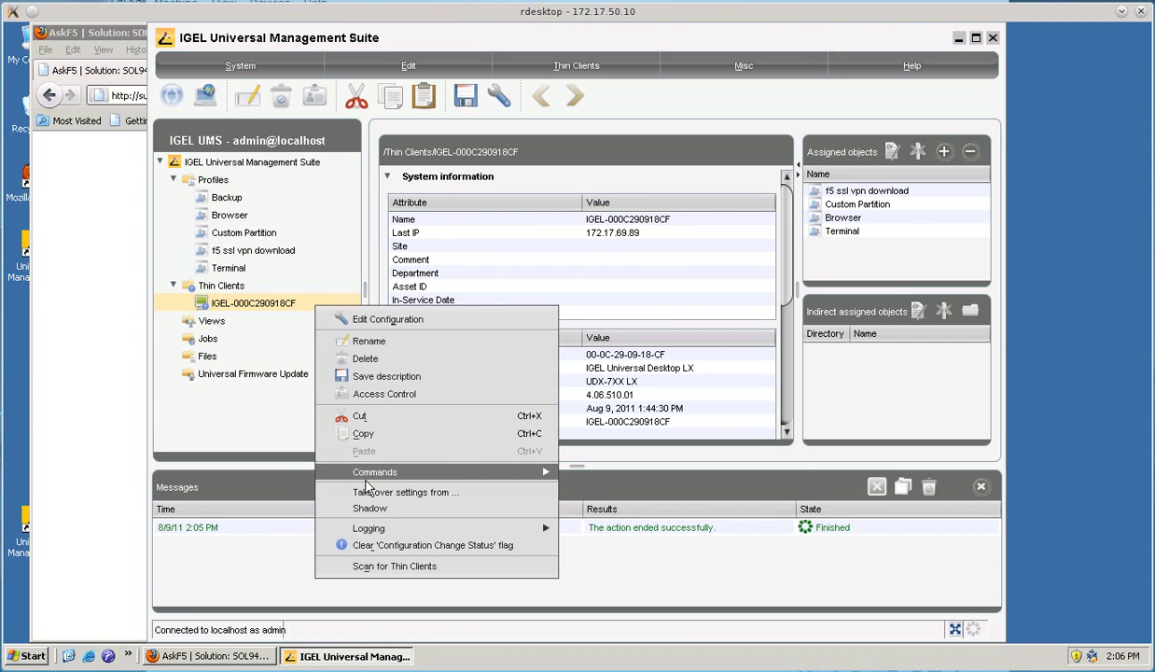
mouse_move(503, 472)
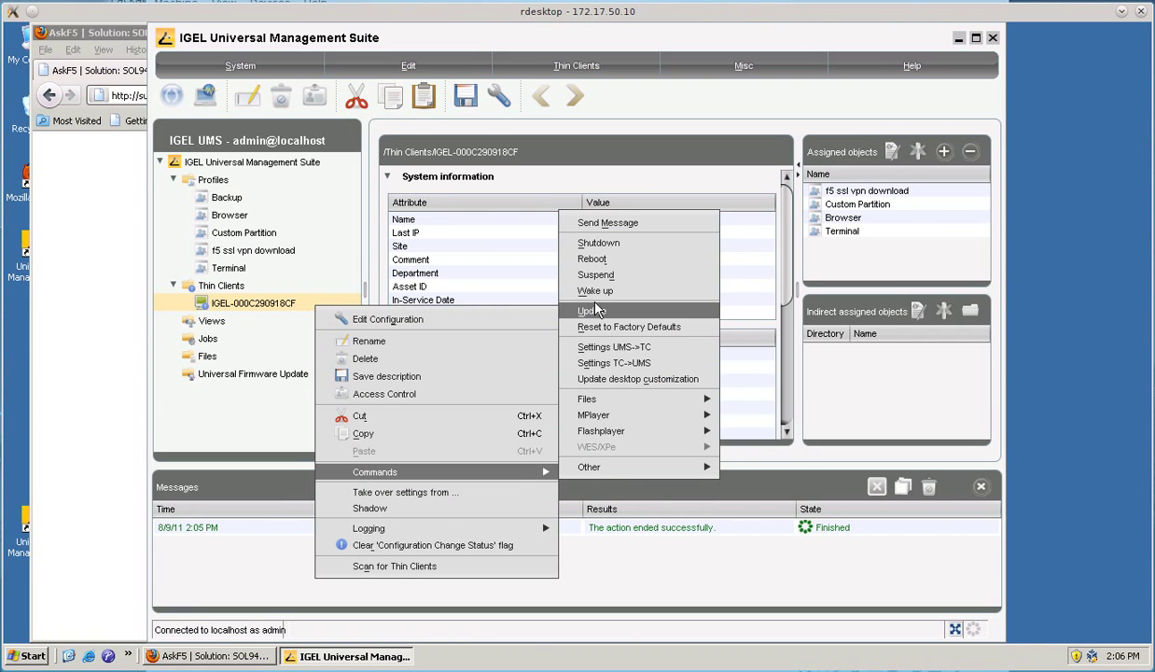
left_click(597, 267)
left_click(547, 415)
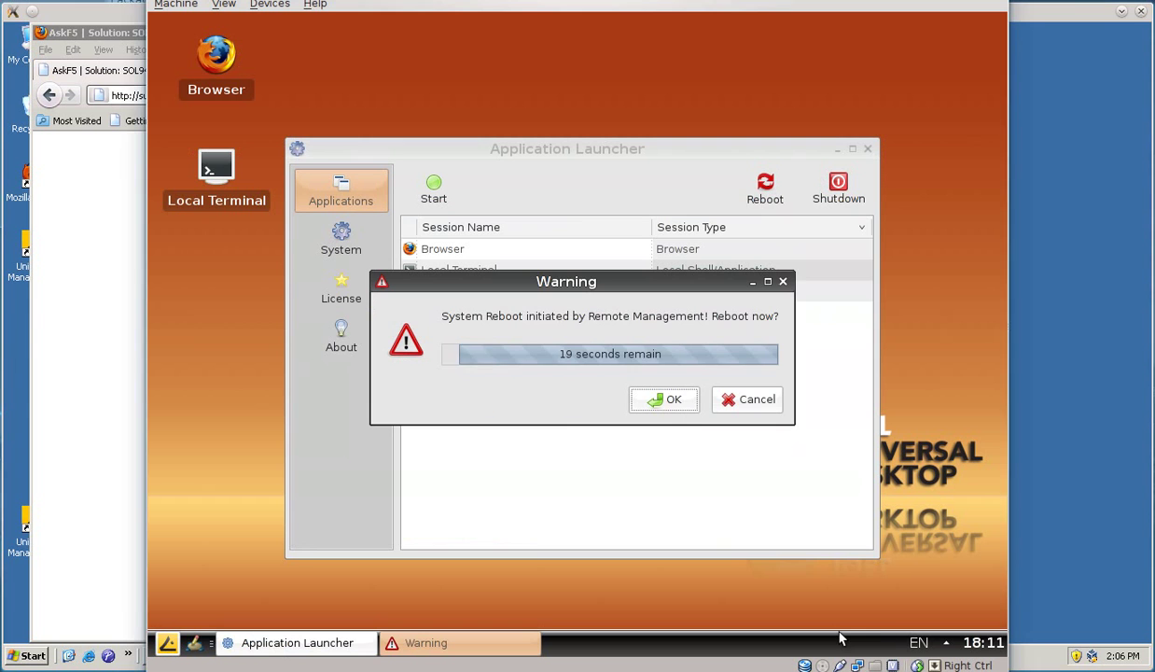
key("alt+Tab")
left_click(653, 405)
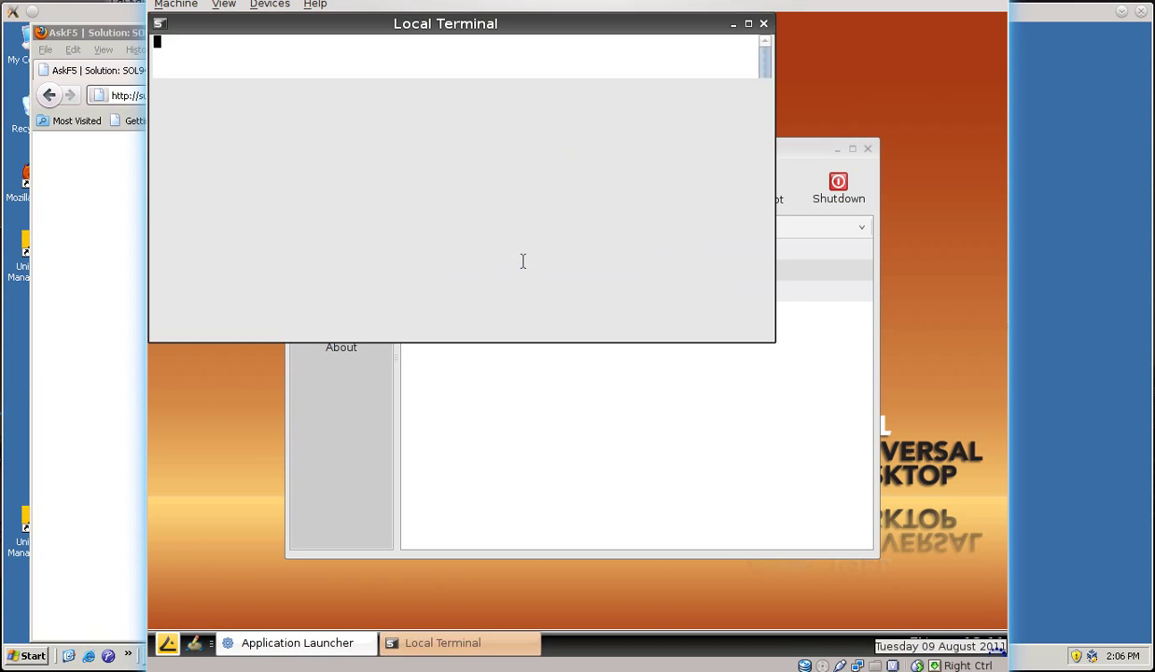
- Log in to the Local Terminal as root and list /usr/local/lib
type("root\": ro")
key("Return")
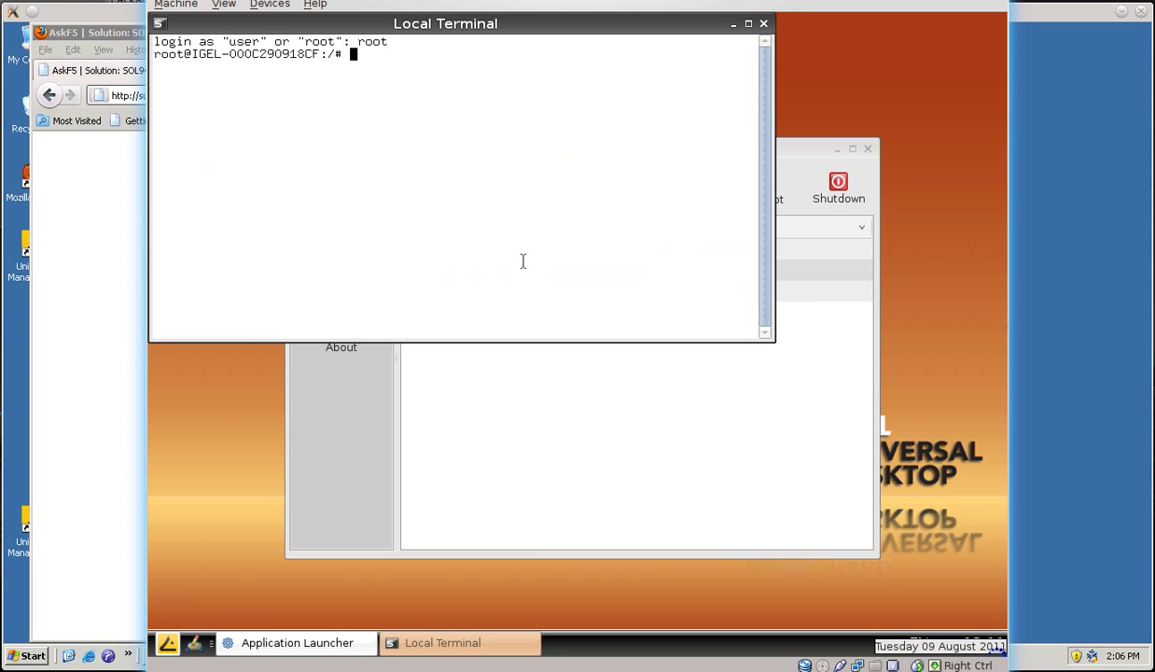
type("cd /usr/local/lib/")
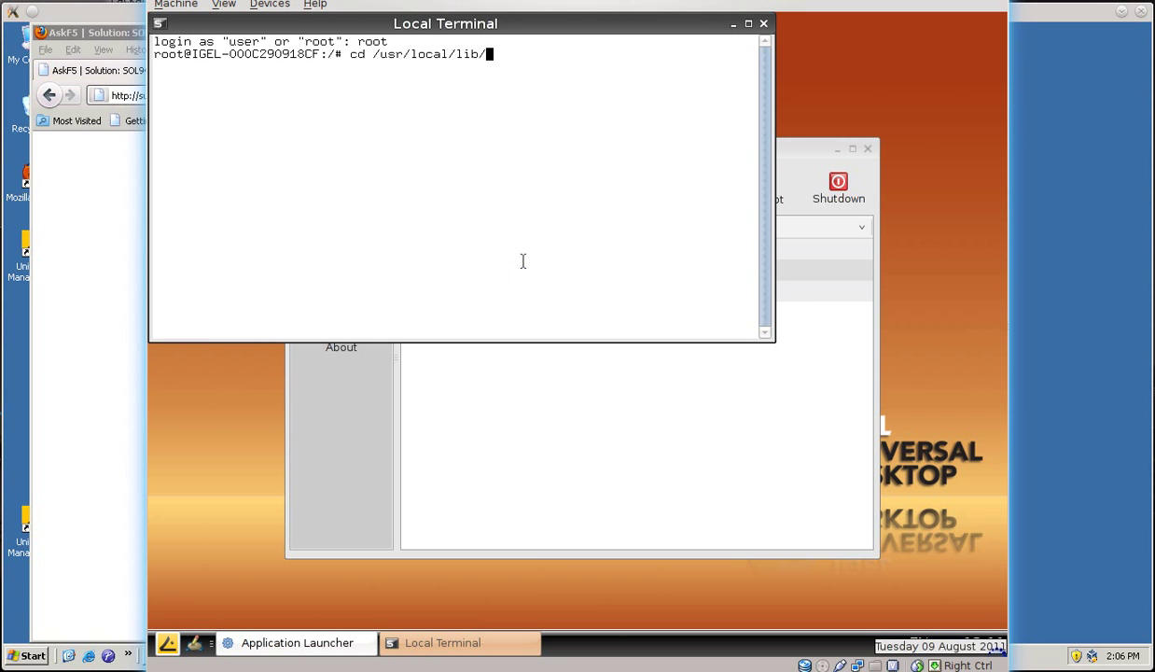
key("Return")
type("ls")
key("Return")
- List F5Networks and F5Networks/SSLVPN (etc, svpn, var), then minimize the terminal
type("cd F5Networks/")
key("Return")
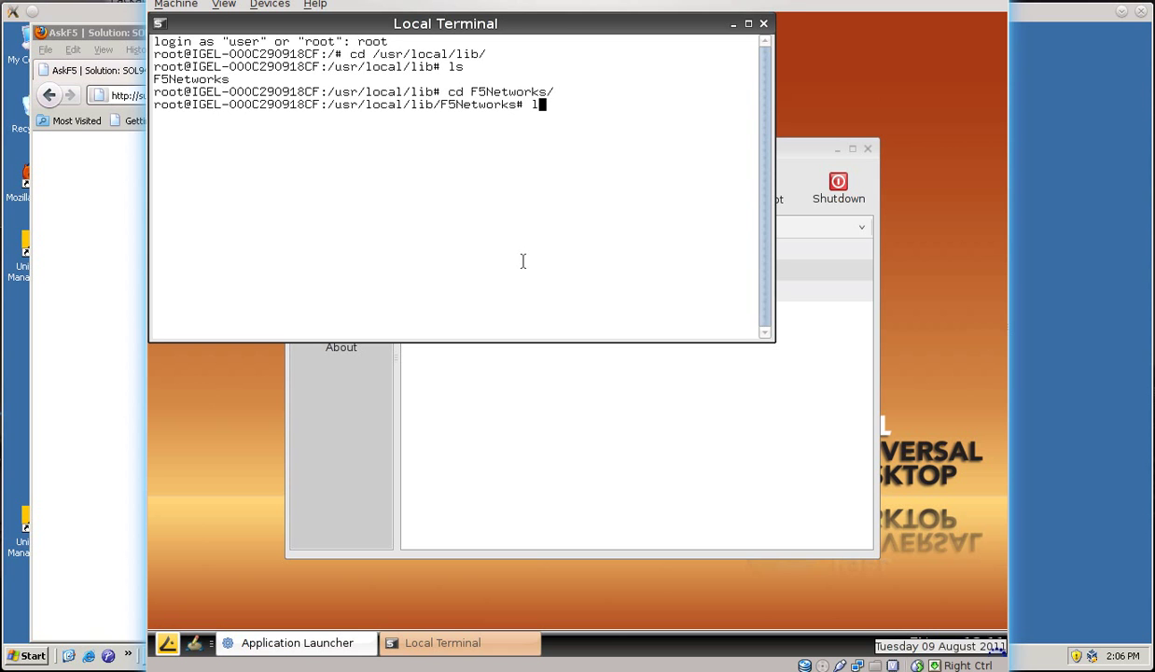
type("ls")
key("Return")
type("cd SSLVPN/")
key("Return")
type("l")
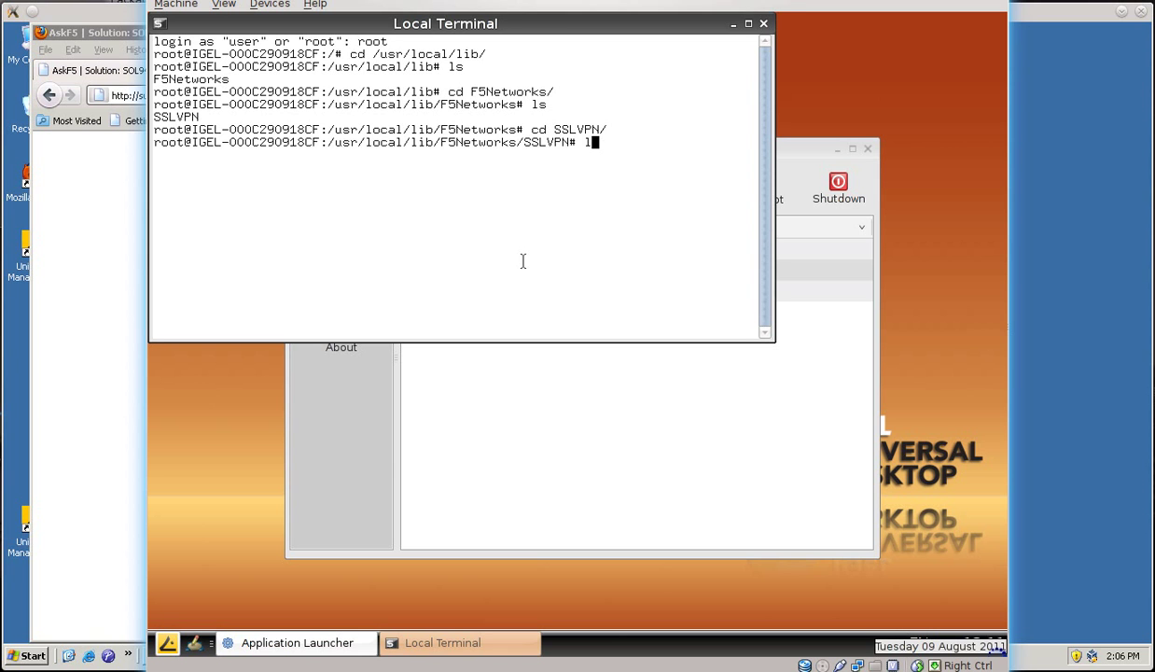
type("s")
key("Return")
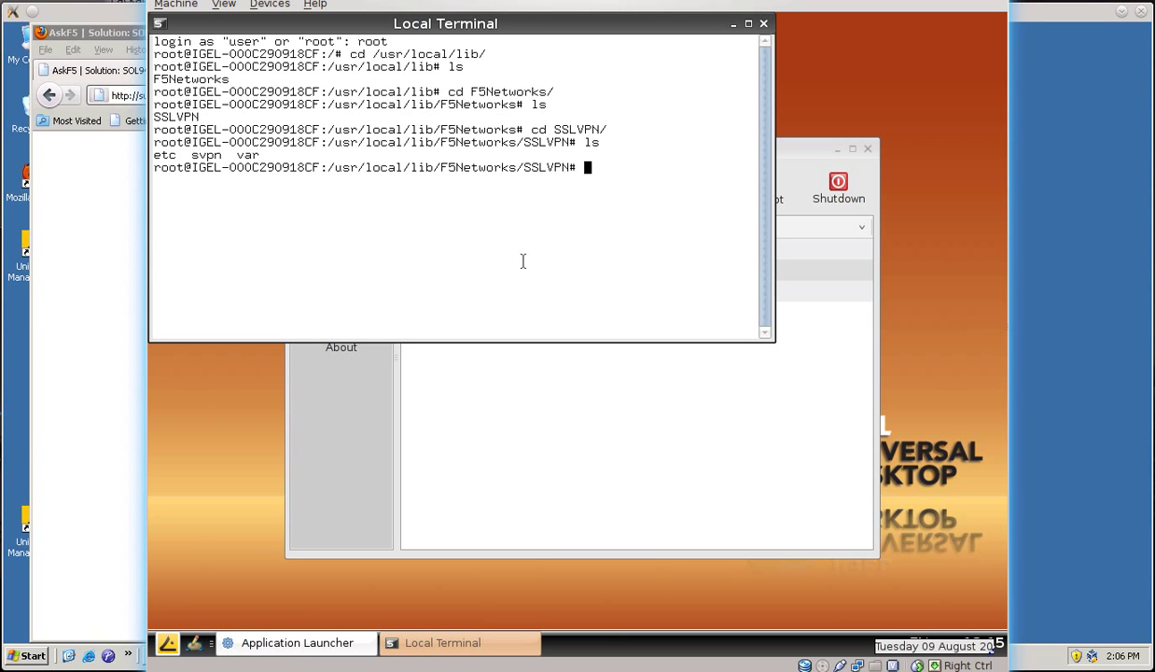
left_click(733, 23)
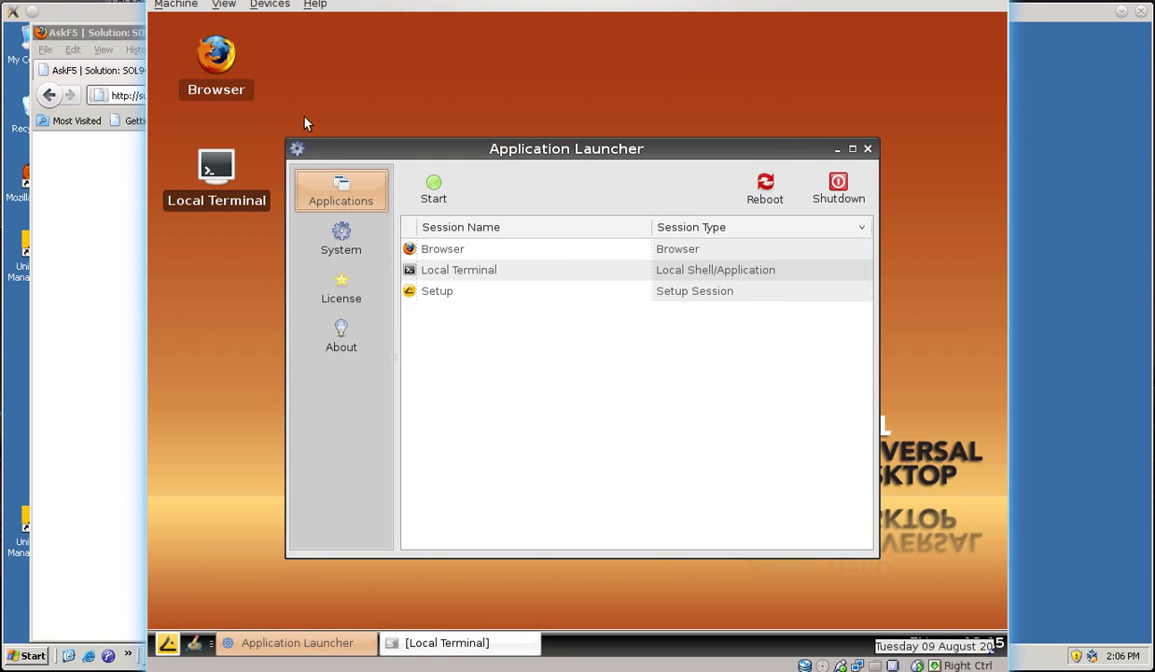
- Launch Firefox on the thin client and enter about:plugins in the address bar
double_click(222, 64)
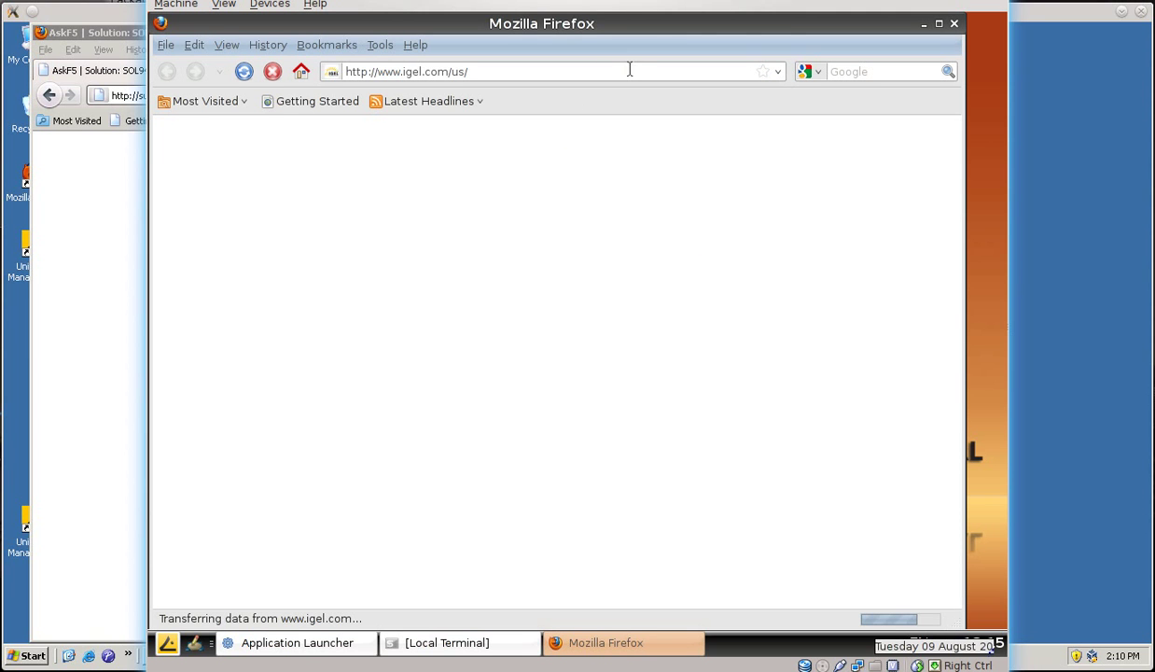
left_click(629, 70)
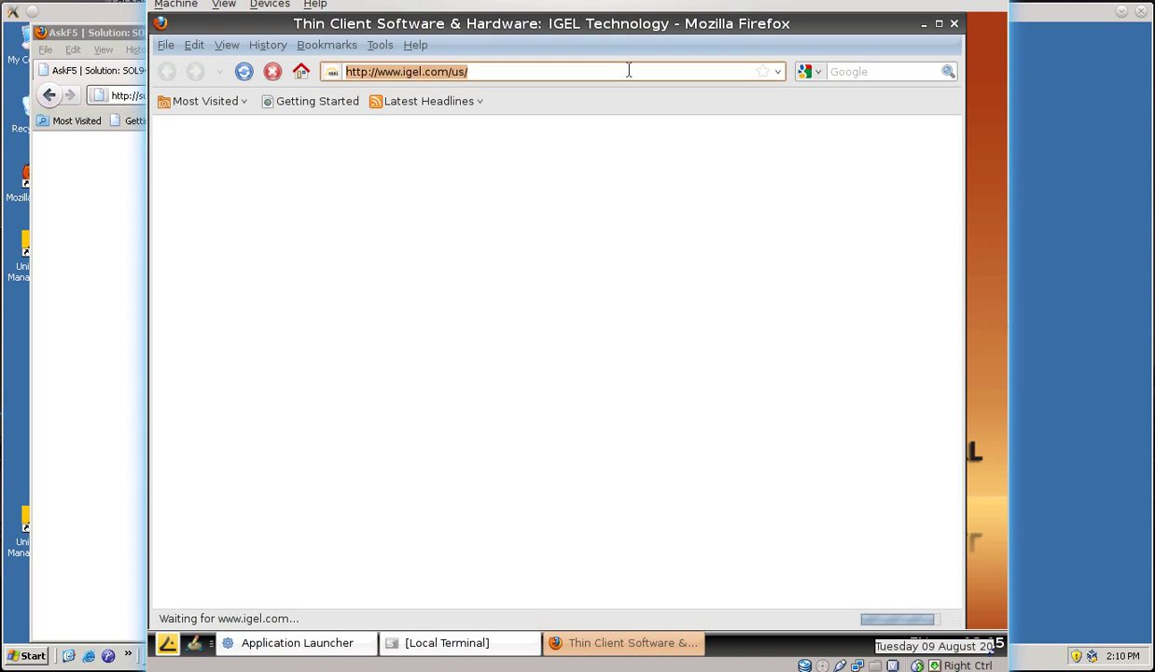
type("about:")
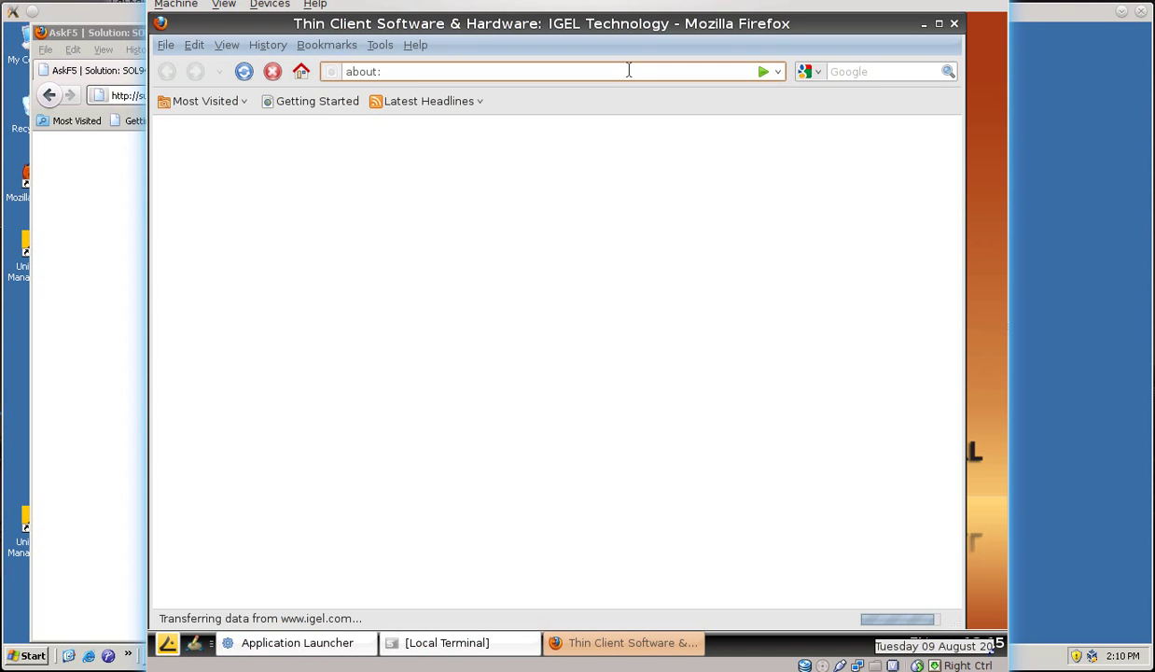
type("plugins")
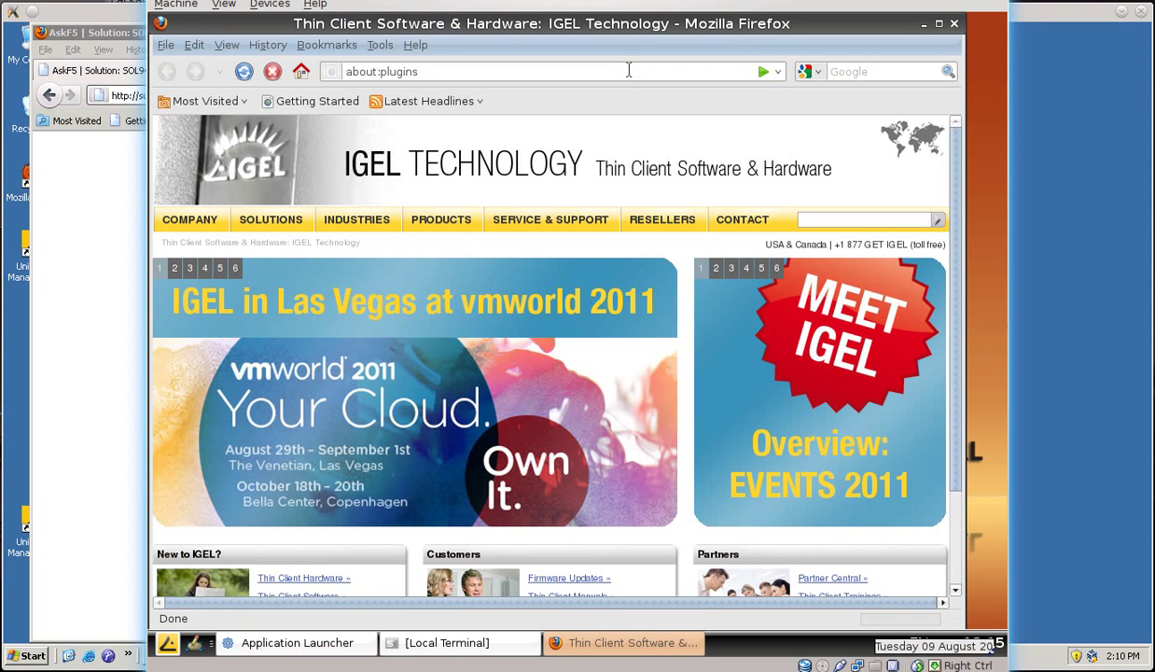
key("Return")
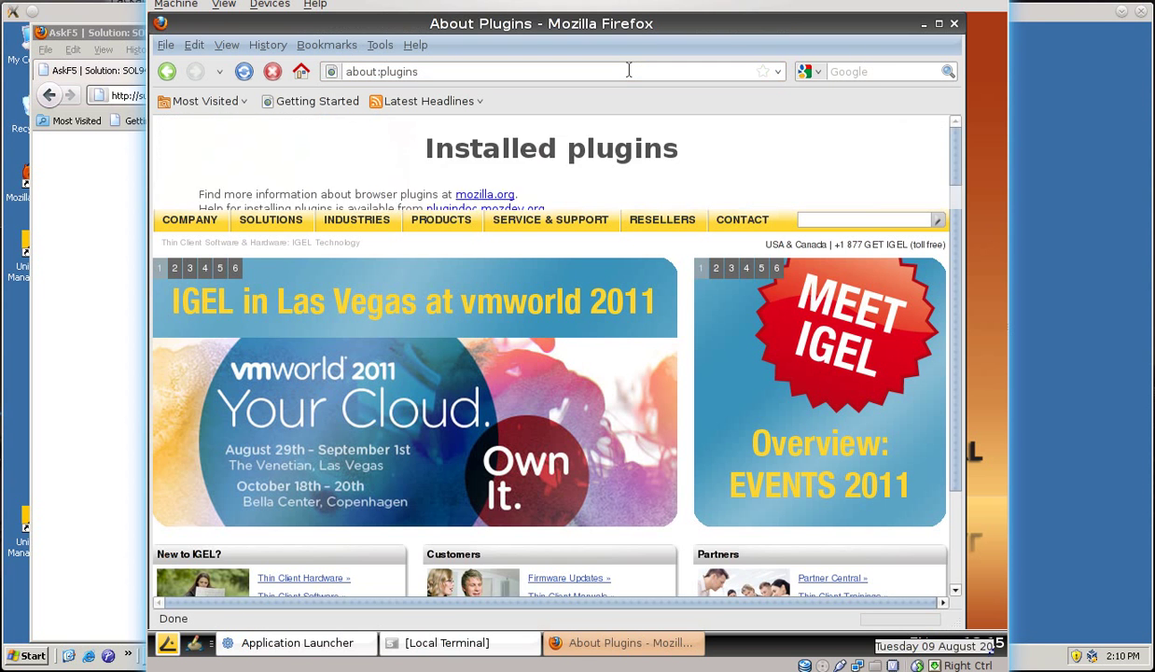
scroll(686, 318, "down", 20)
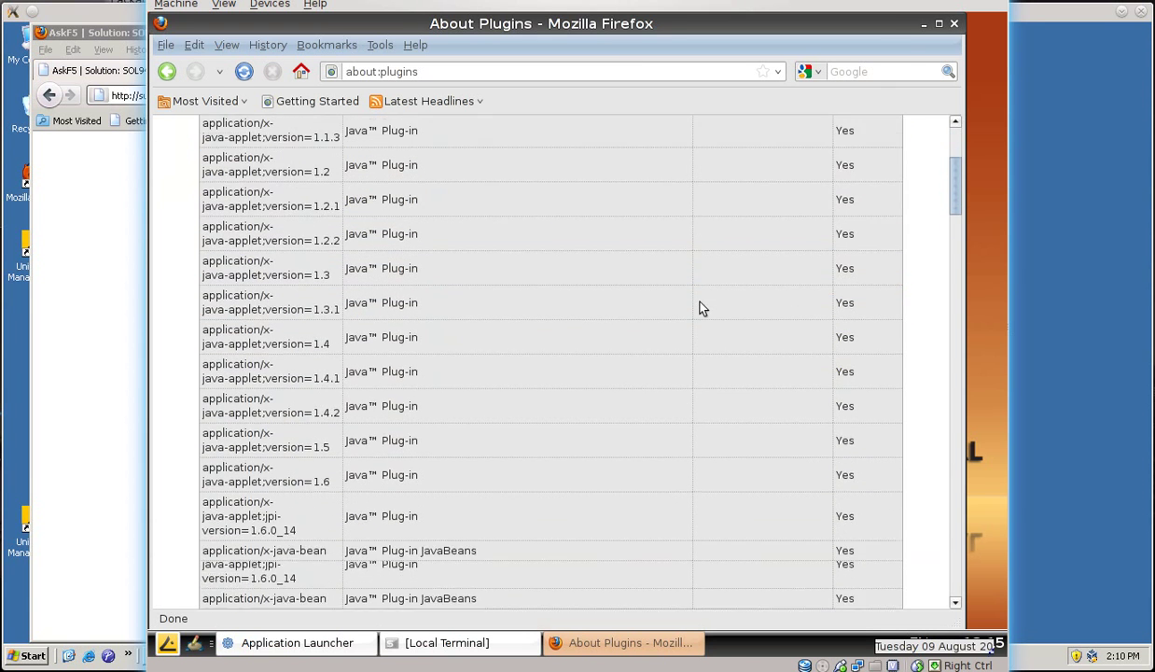
scroll(703, 301, "down", 20)
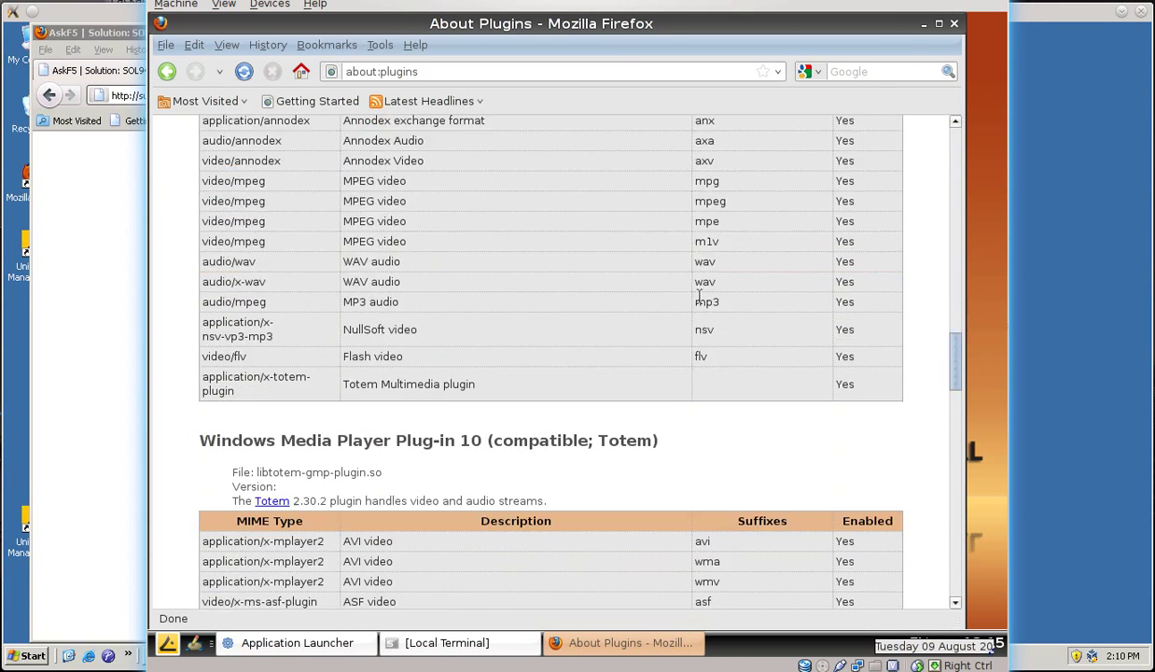
scroll(701, 294, "down", 15)
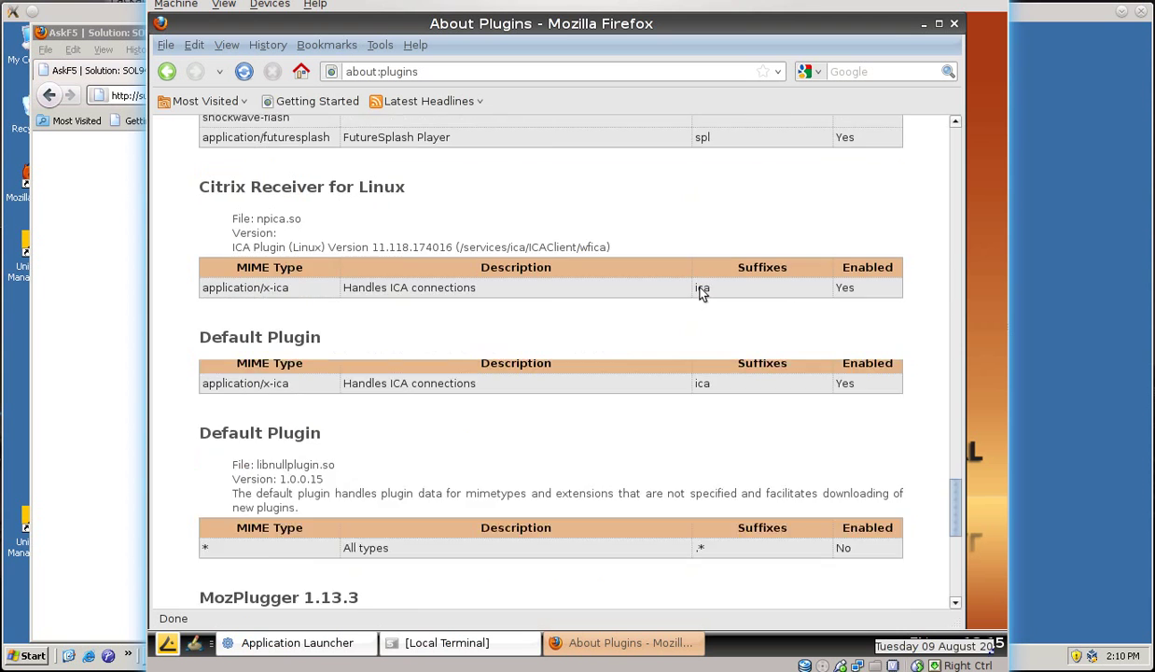
scroll(699, 289, "down", 2)
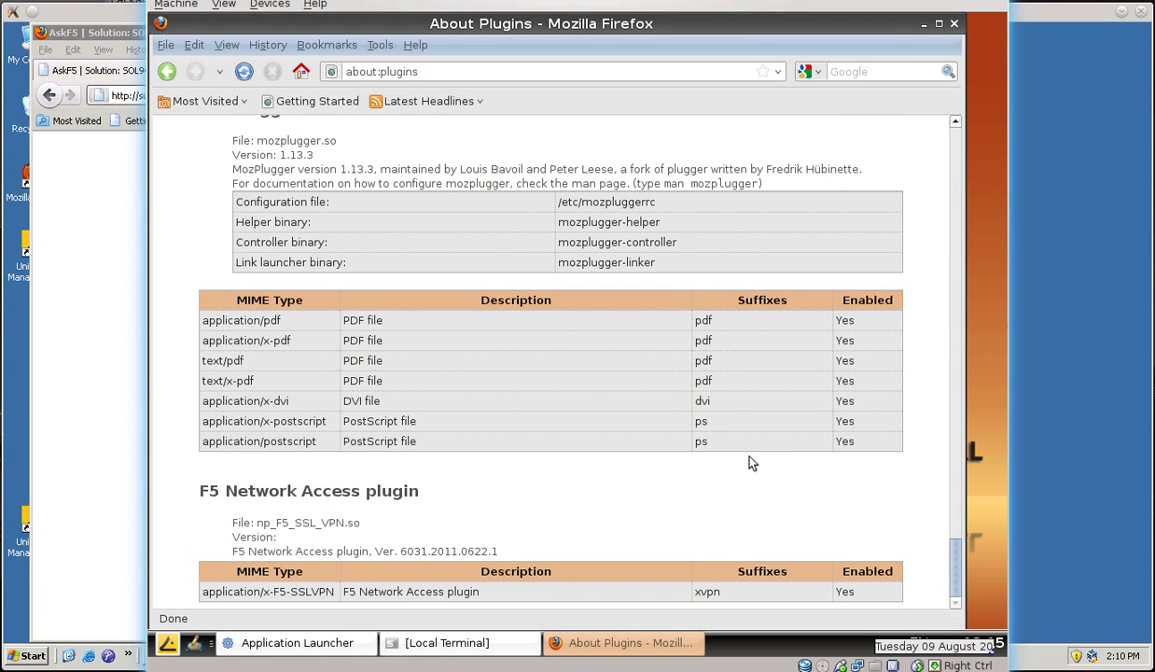
scroll(750, 448, "up", 4)
scroll(747, 410, "up", 15)
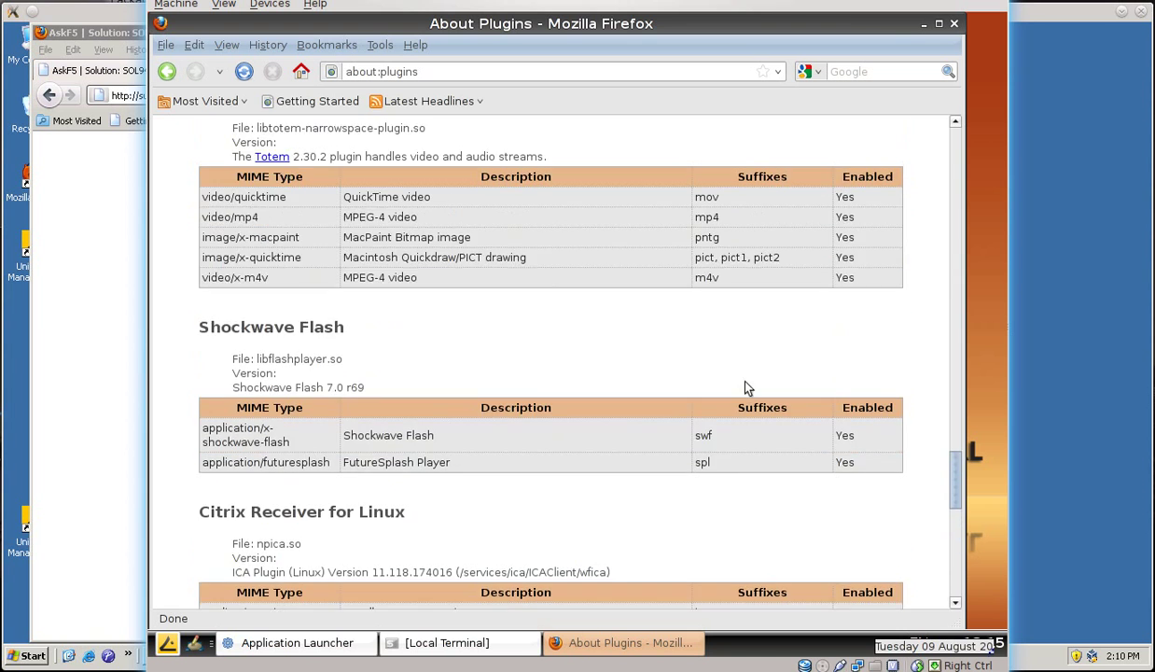
scroll(746, 379, "up", 9)
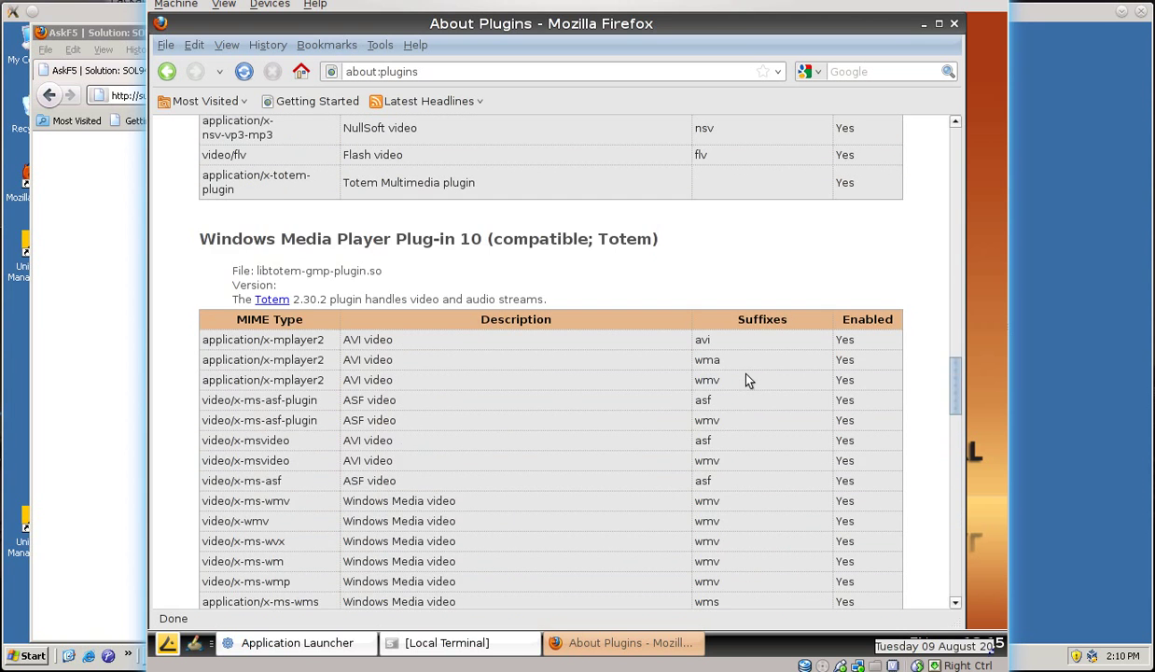
scroll(747, 379, "up", 12)
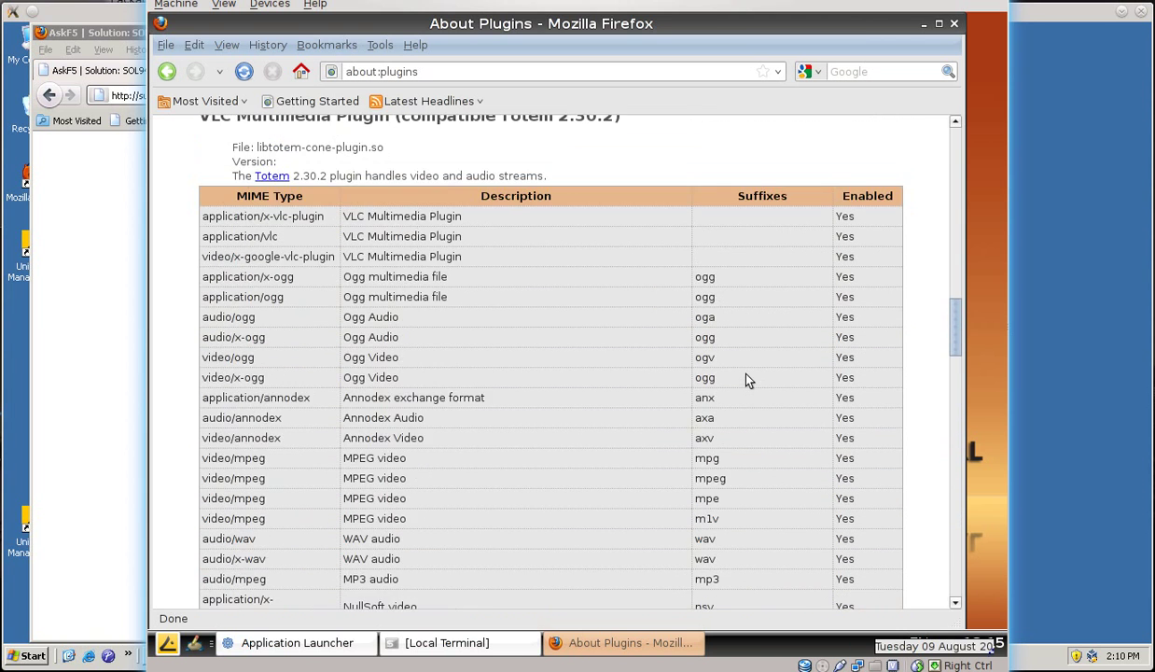
scroll(746, 379, "up", 12)
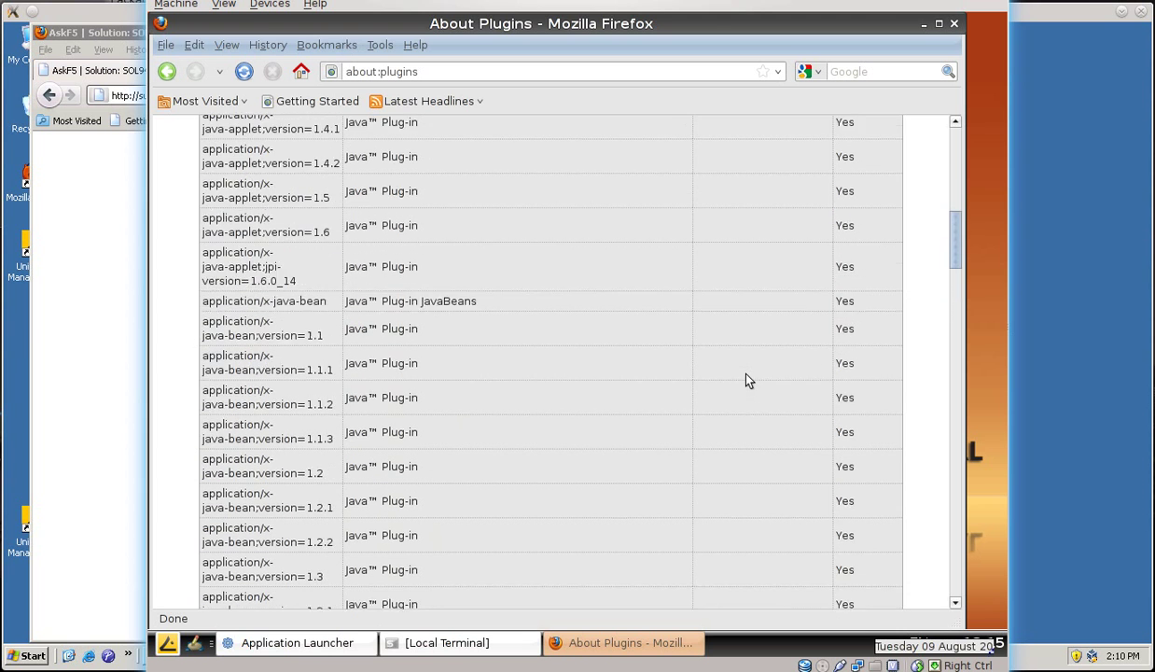
scroll(746, 380, "up", 6)
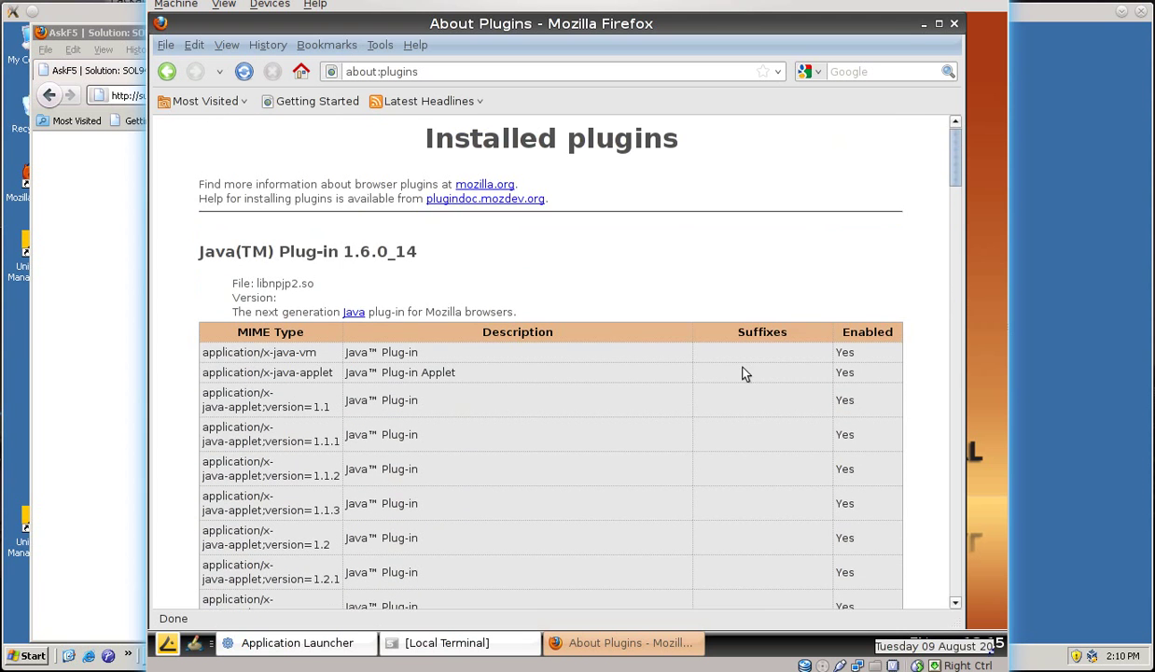